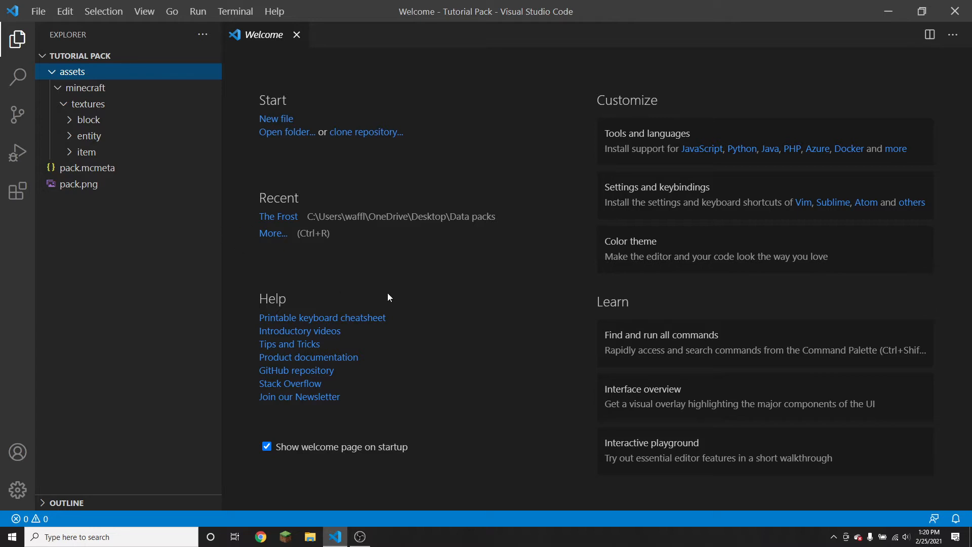
# Open the vanilla item models folder at 1.16.5/assets/minecraft/models/item from the desktop
pyautogui.click(880, 11)
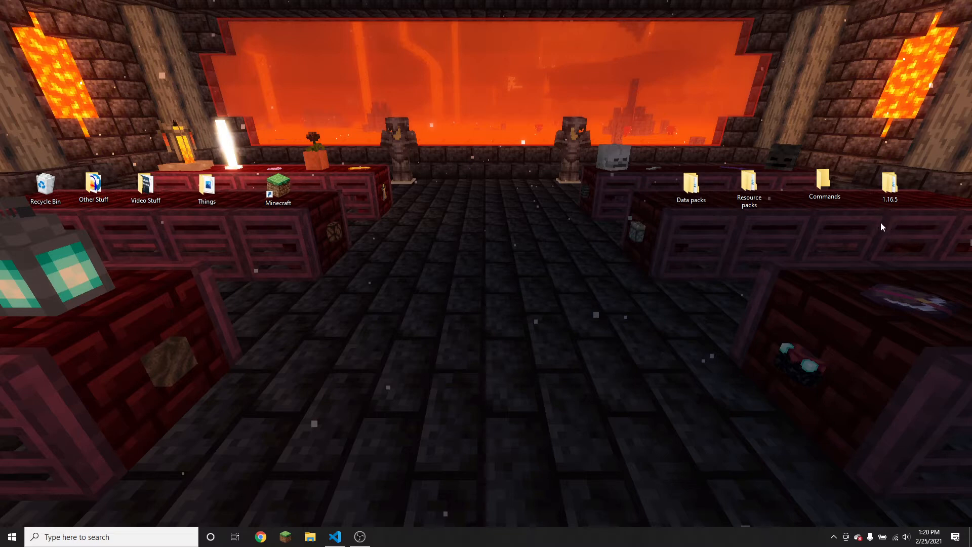
pyautogui.doubleClick(892, 186)
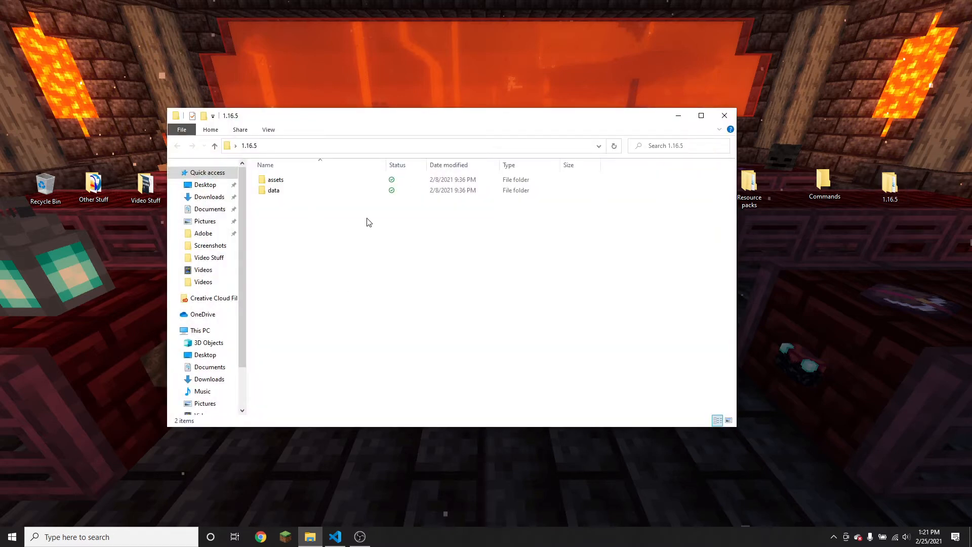
pyautogui.doubleClick(298, 181)
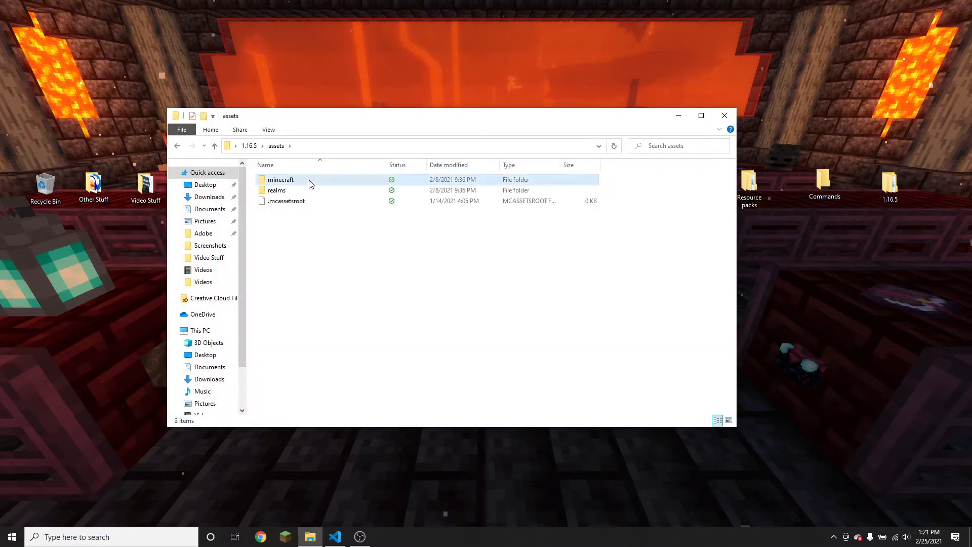
pyautogui.doubleClick(310, 182)
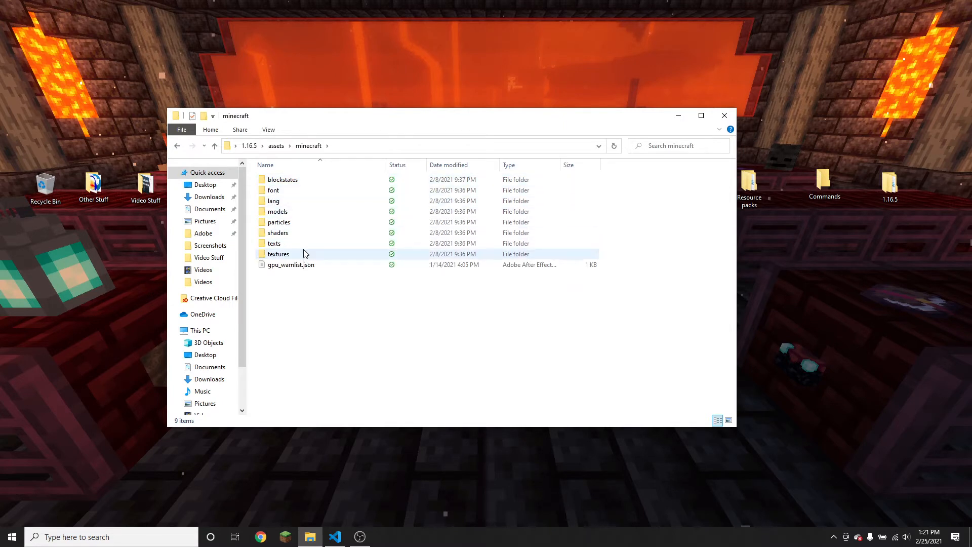
pyautogui.doubleClick(302, 212)
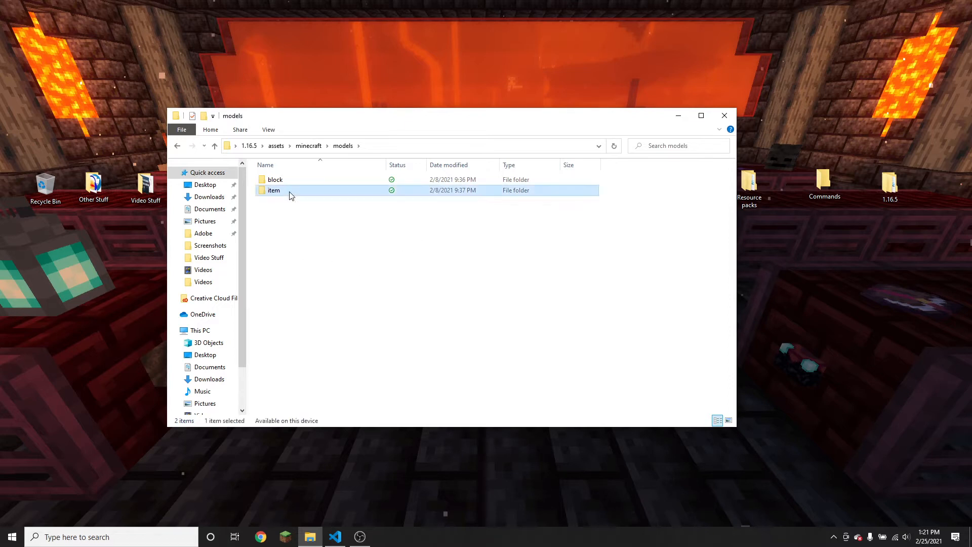
pyautogui.doubleClick(289, 193)
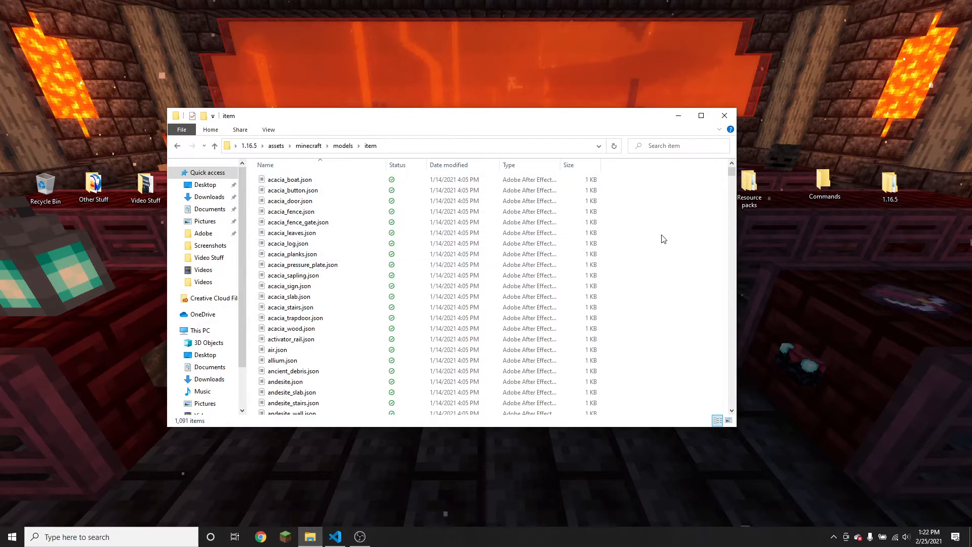
# Back in Visual Studio Code, create a models folder inside assets/minecraft, with an item folder inside it
pyautogui.click(335, 536)
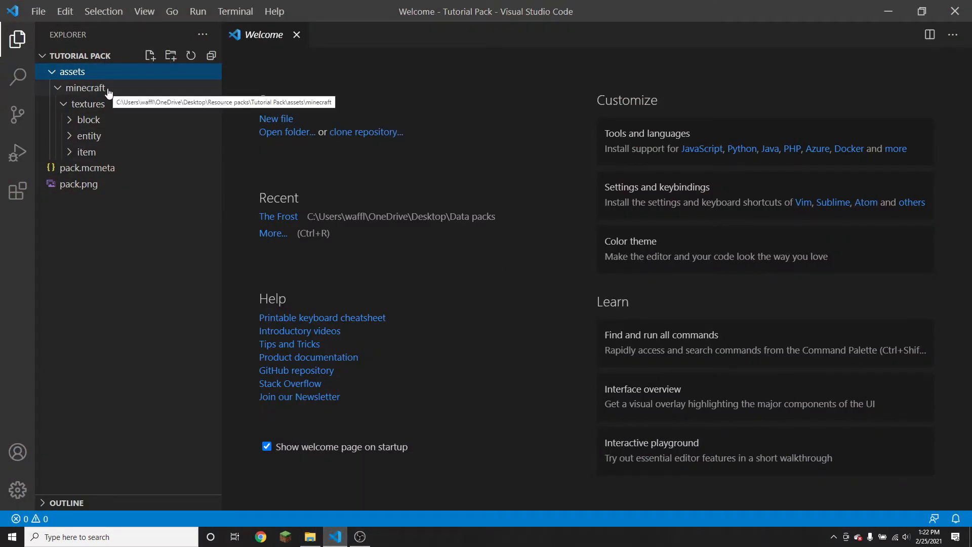
pyautogui.click(89, 89)
pyautogui.click(88, 90)
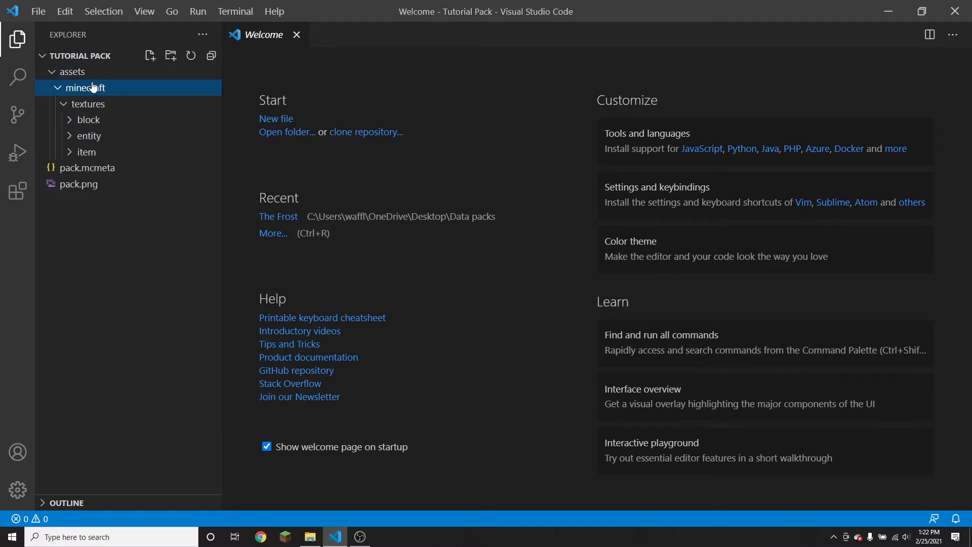
pyautogui.click(171, 54)
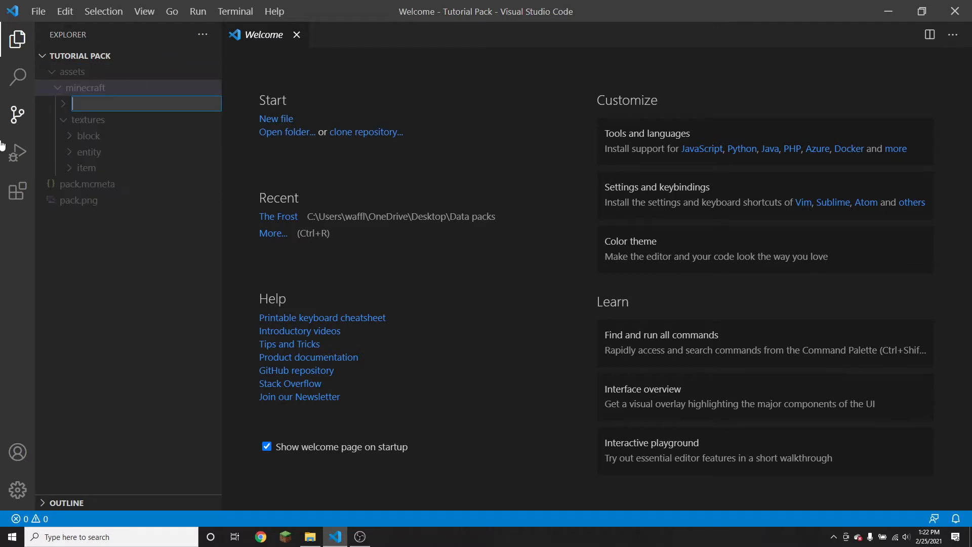
pyautogui.write('models')
pyautogui.press('Return')
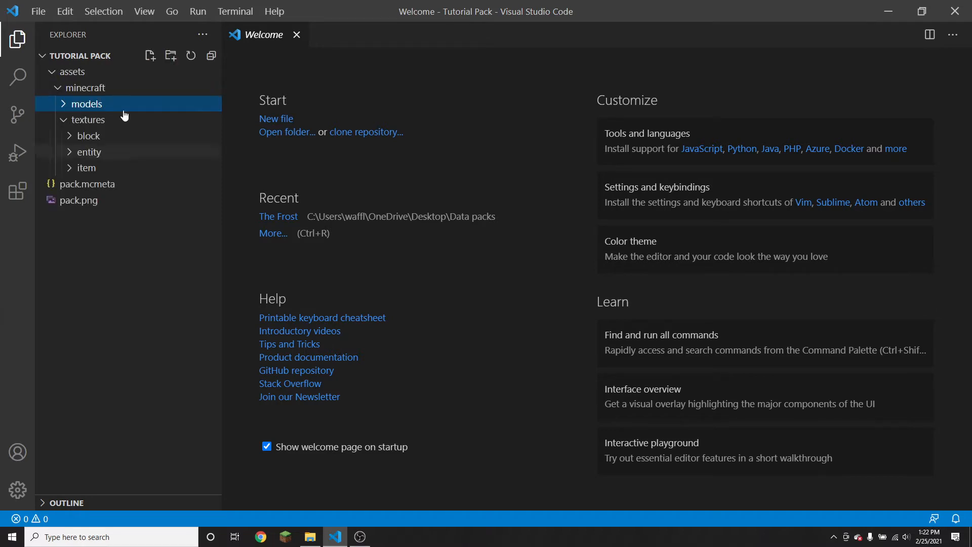
pyautogui.click(171, 55)
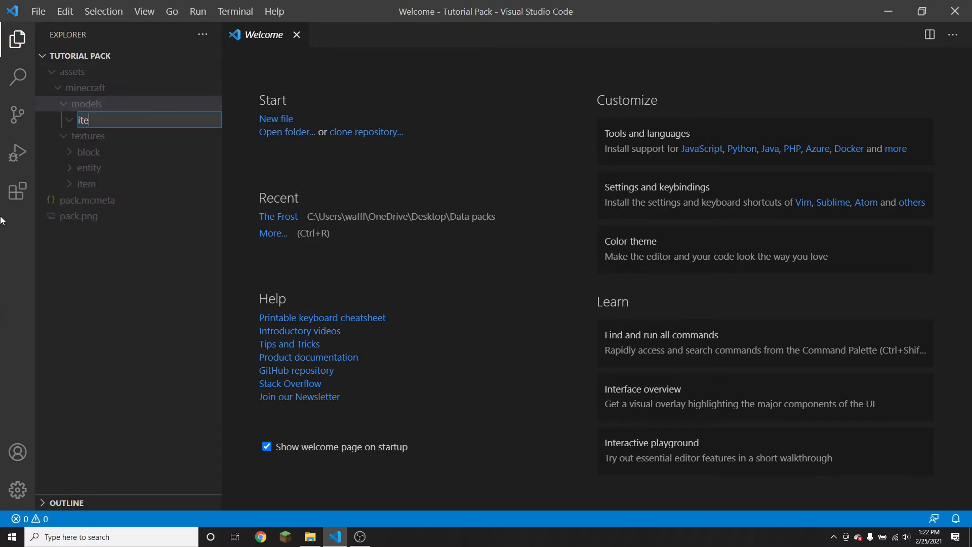
pyautogui.write('item')
pyautogui.press('Return')
# Copy stone_sword.json from the vanilla 1.16.5 item models into the pack's models/item folder
pyautogui.click(319, 535)
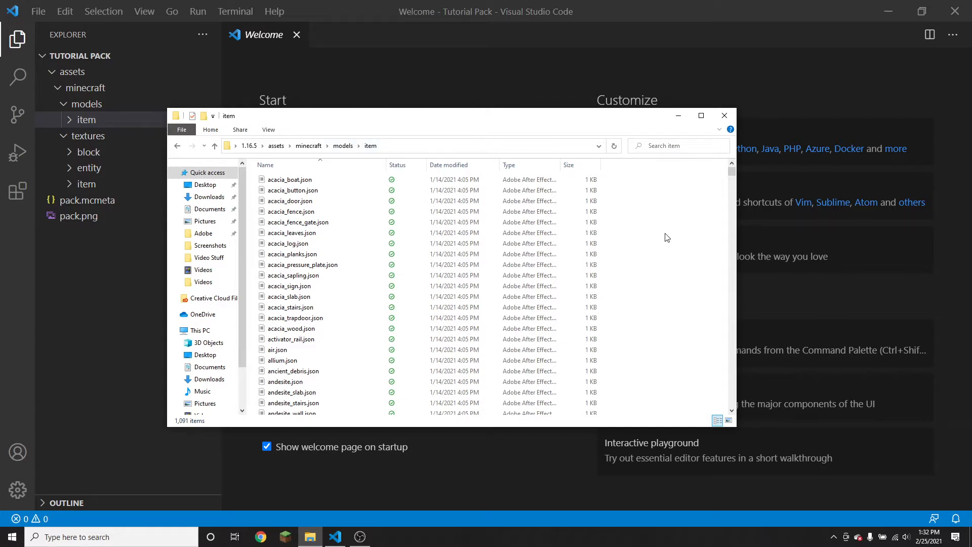
pyautogui.scroll(-17, 662, 240)
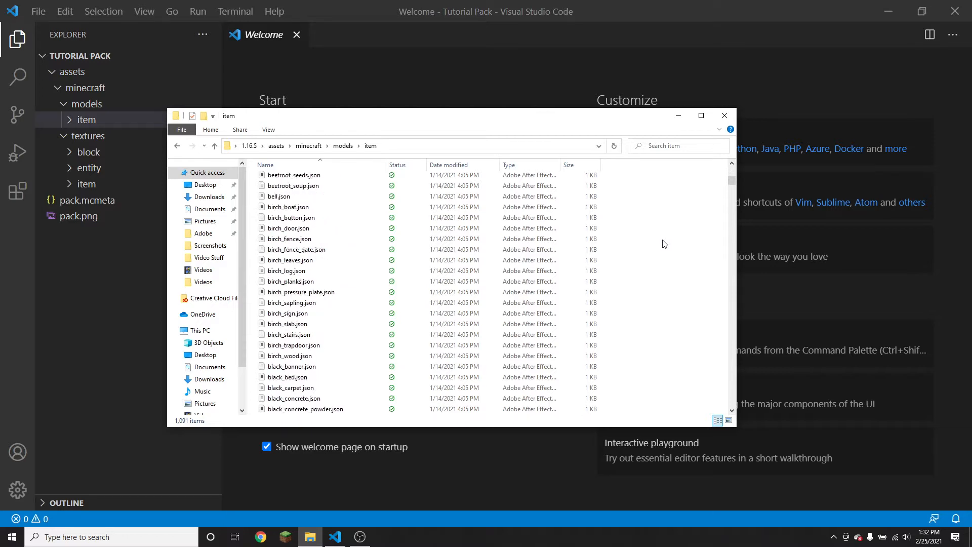
pyautogui.moveTo(731, 183); pyautogui.dragTo(549, 354)
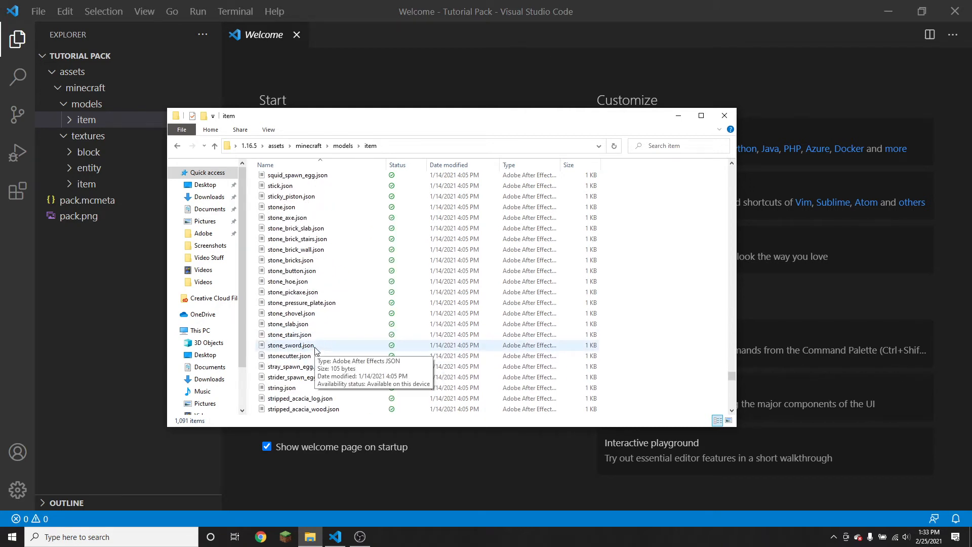
pyautogui.moveTo(315, 348); pyautogui.dragTo(88, 122)
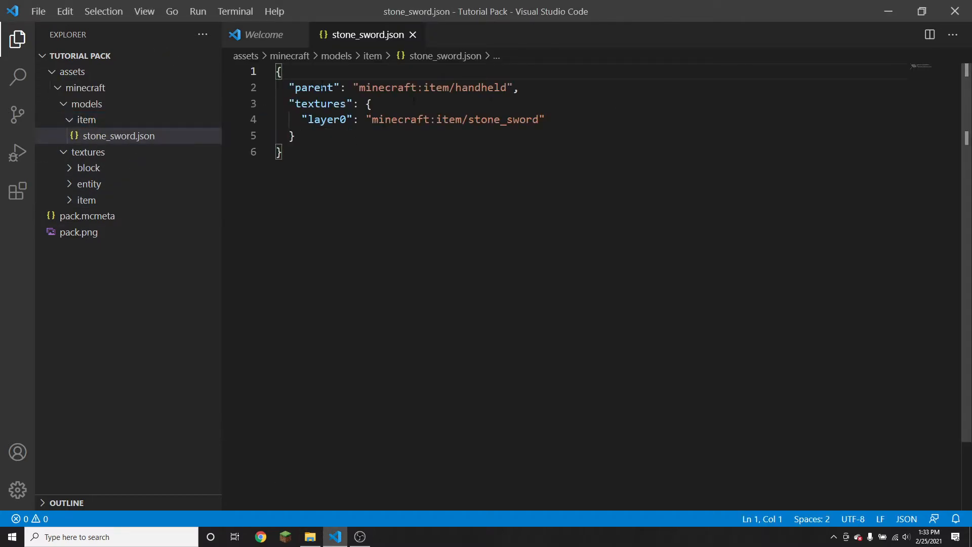
# Examine the parent entry and its item path in stone_sword.json
pyautogui.doubleClick(305, 87)
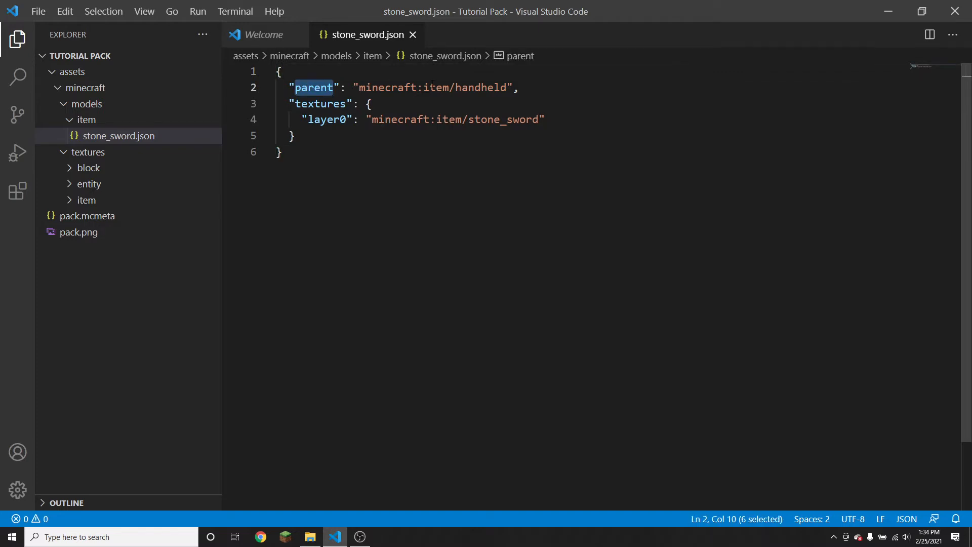
pyautogui.doubleClick(437, 87)
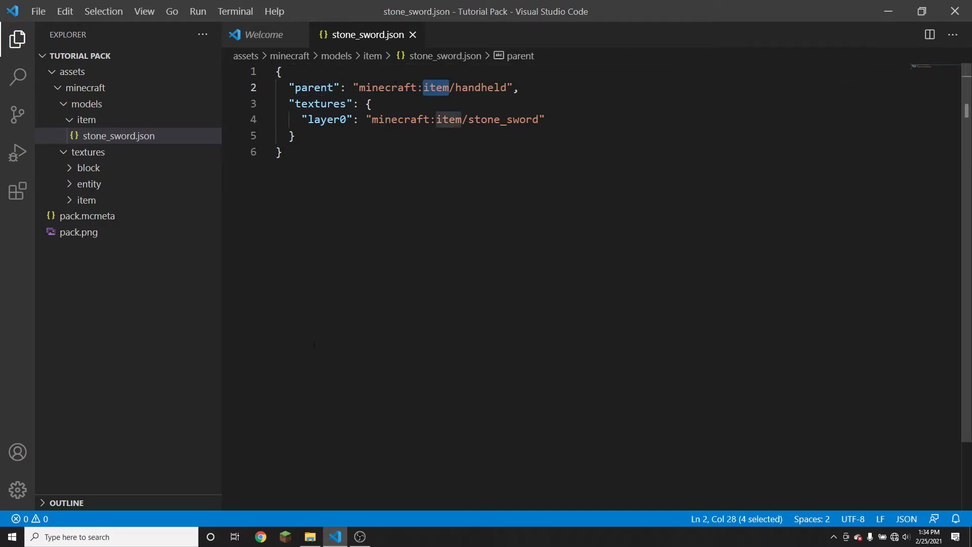
pyautogui.click(434, 135)
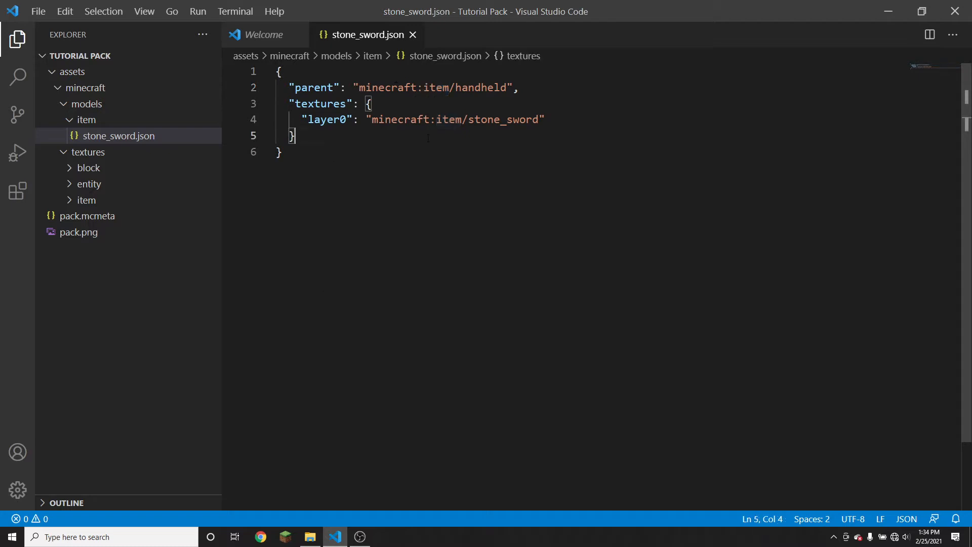
# Open the vanilla handheld.json item model in Notepad++ to examine its display settings, then close it and the folder window
pyautogui.click(310, 537)
pyautogui.moveTo(731, 376); pyautogui.dragTo(725, 232)
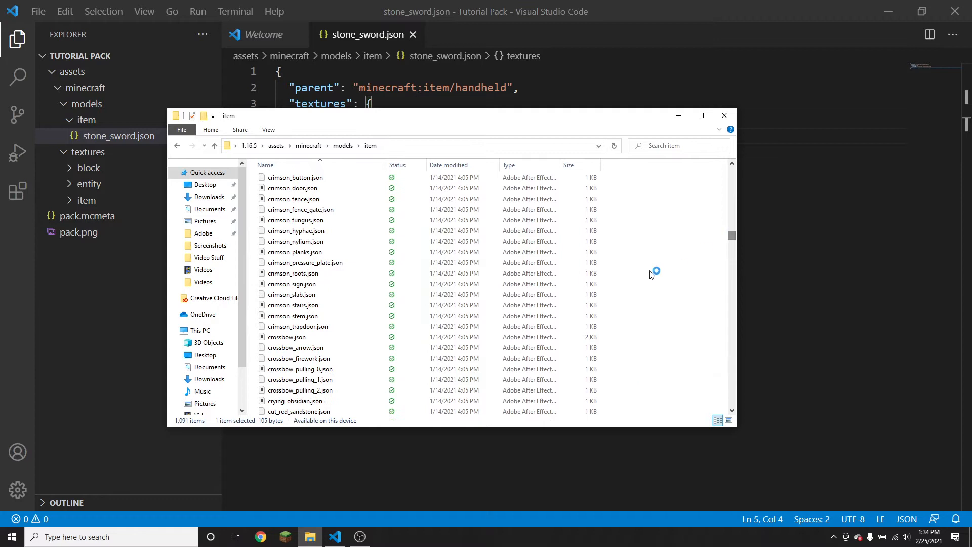
pyautogui.scroll(-20, 490, 297)
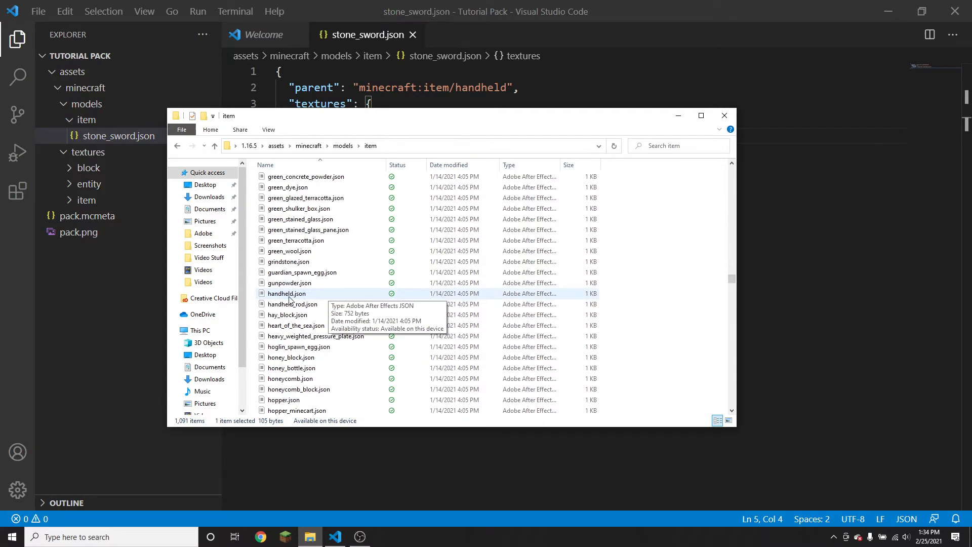
pyautogui.rightClick(324, 299)
pyautogui.click(324, 299)
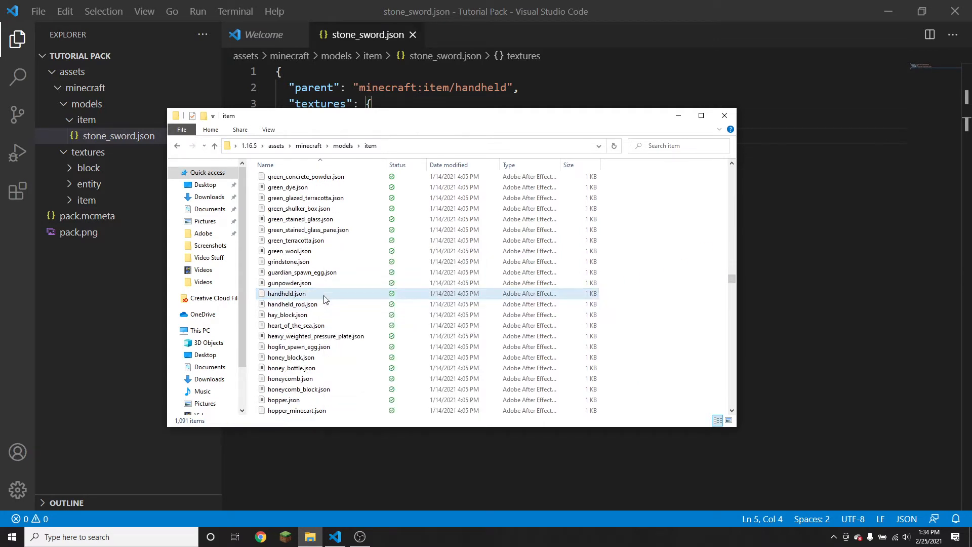
pyautogui.rightClick(325, 299)
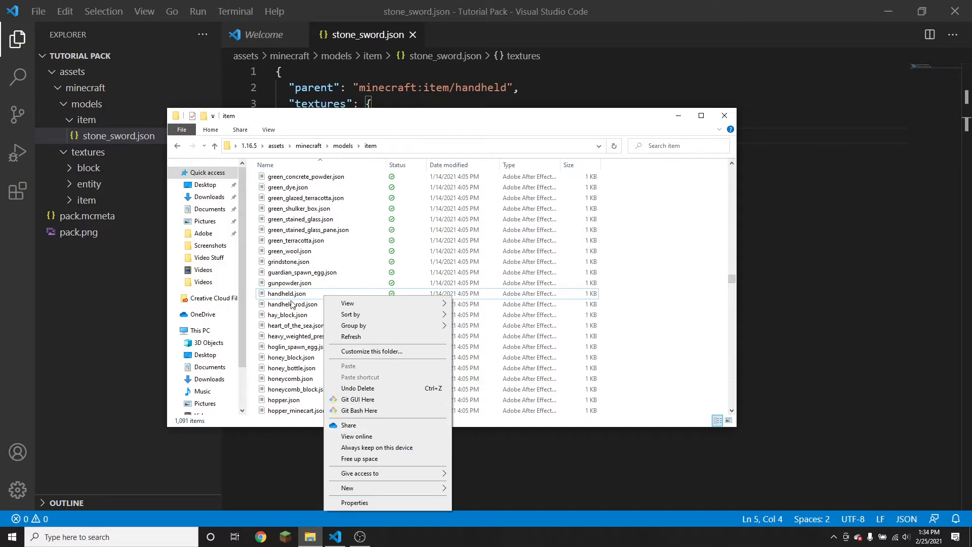
pyautogui.click(299, 298)
pyautogui.rightClick(299, 298)
pyautogui.click(329, 312)
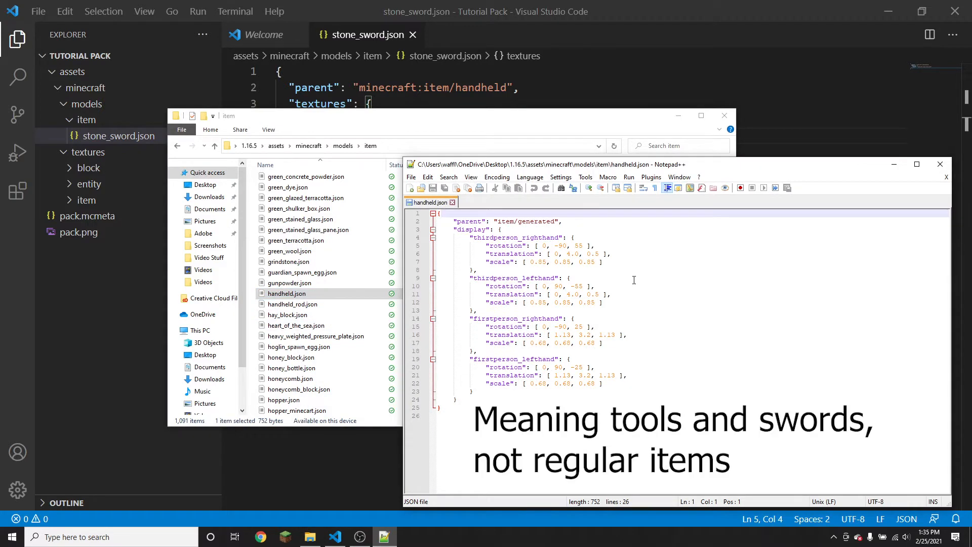
pyautogui.hotkey('ctrl', 'w')
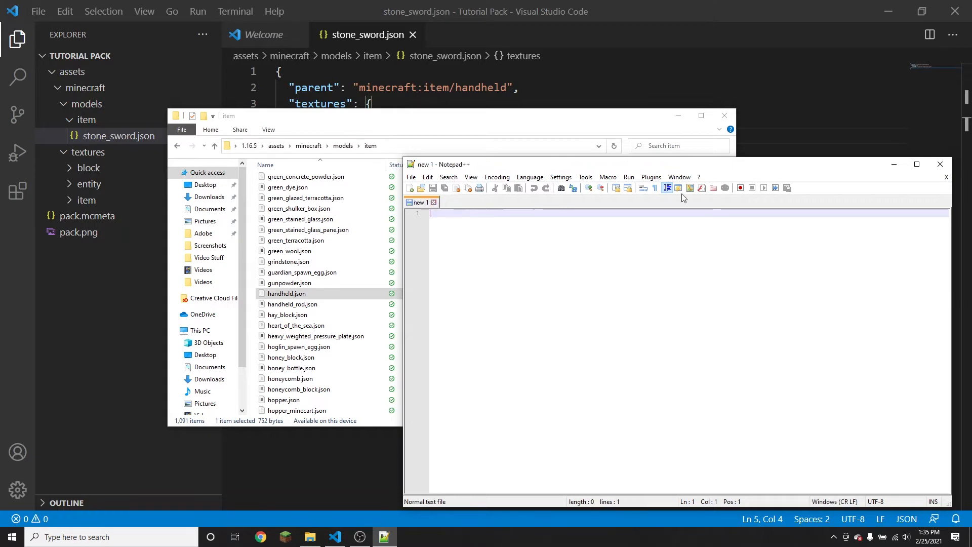
pyautogui.click(939, 164)
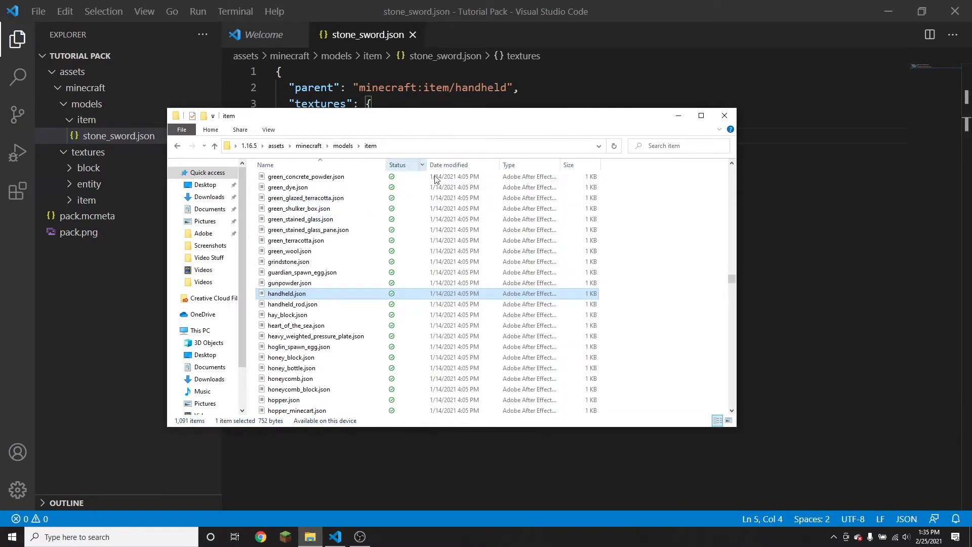
pyautogui.click(723, 116)
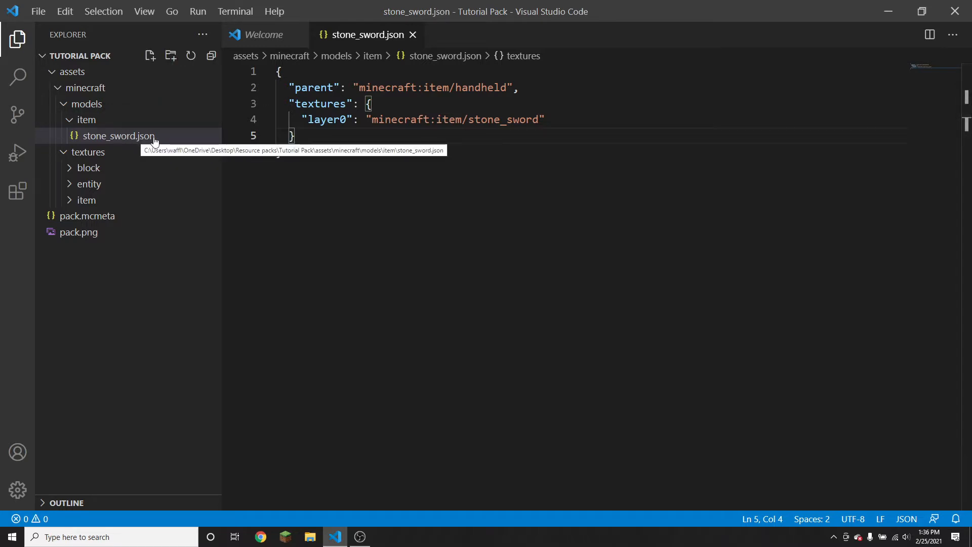
# Create a folder named swords inside the pack's models/item folder
pyautogui.click(114, 121)
pyautogui.click(171, 56)
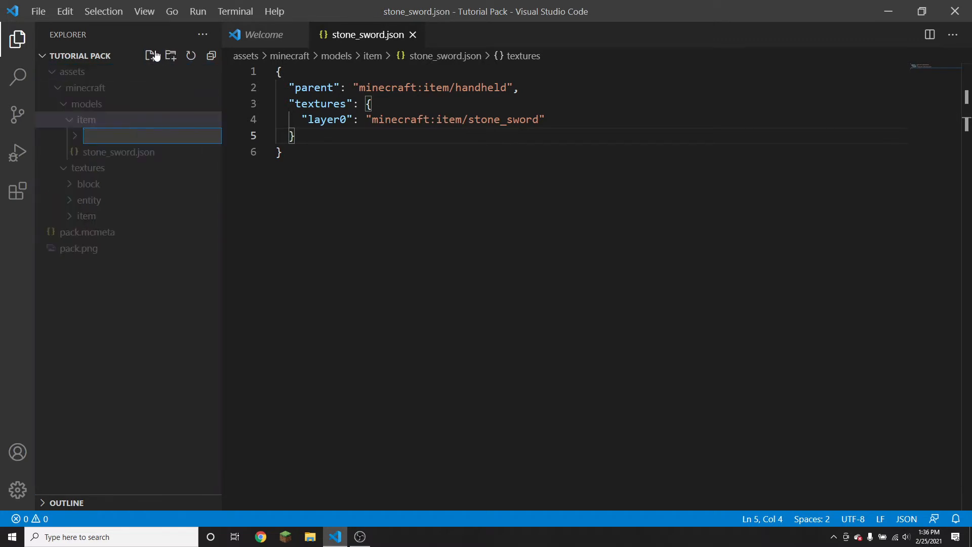
pyautogui.write('swords')
pyautogui.press('Return')
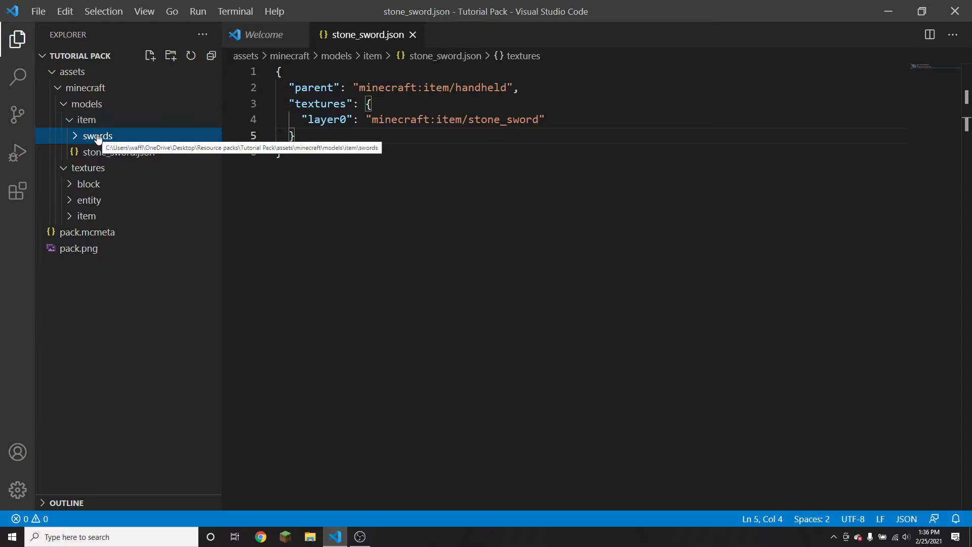
# Copy stone_sword.json from models/item into the swords folder
pyautogui.click(143, 153)
pyautogui.rightClick(142, 153)
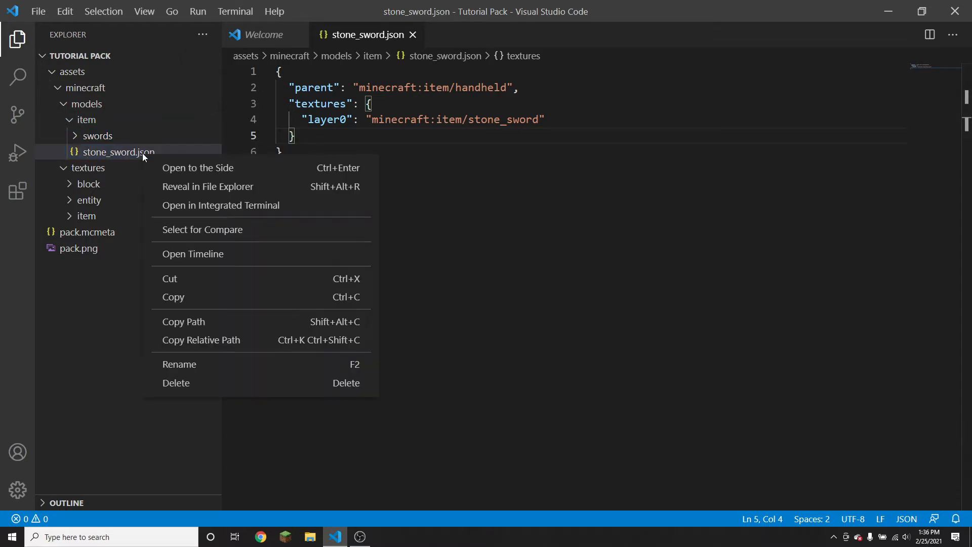
pyautogui.click(175, 297)
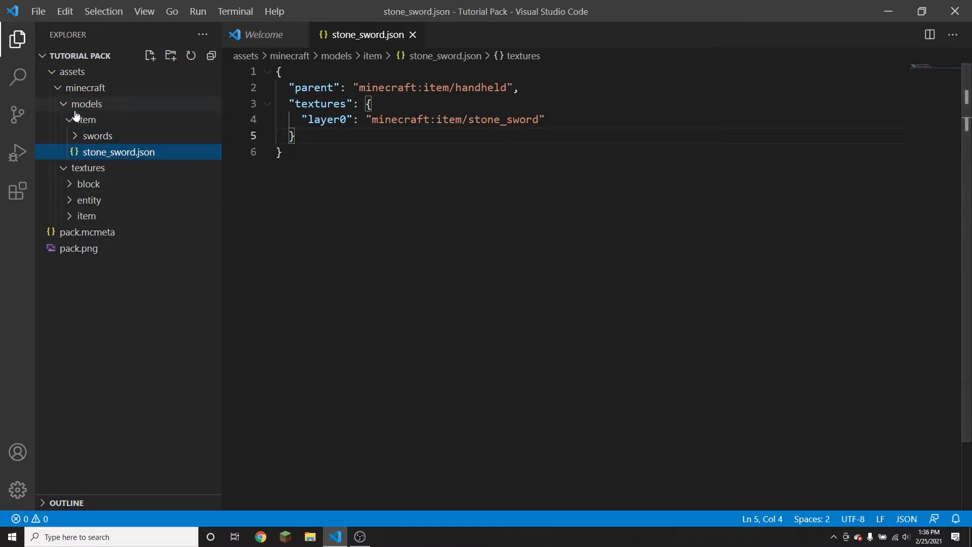
pyautogui.click(77, 135)
pyautogui.rightClick(146, 135)
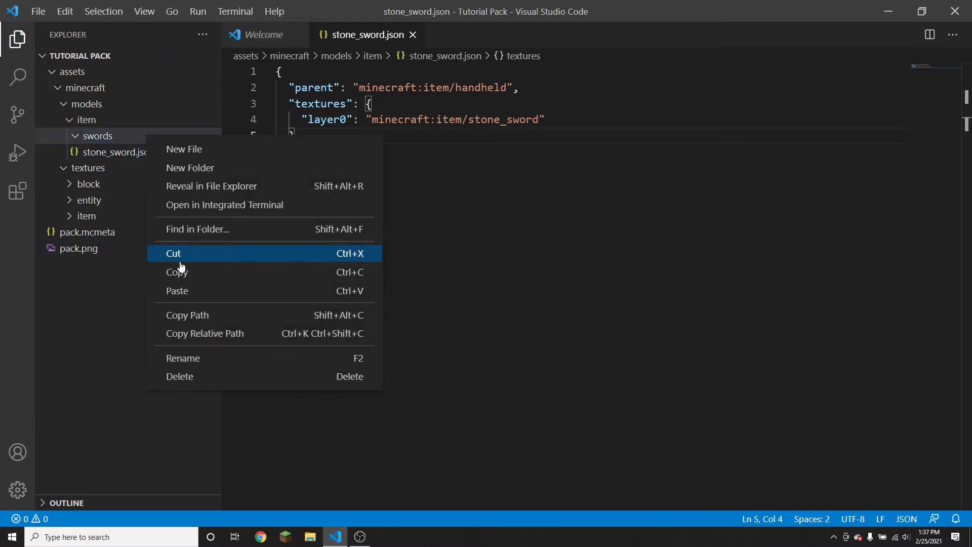
pyautogui.click(193, 290)
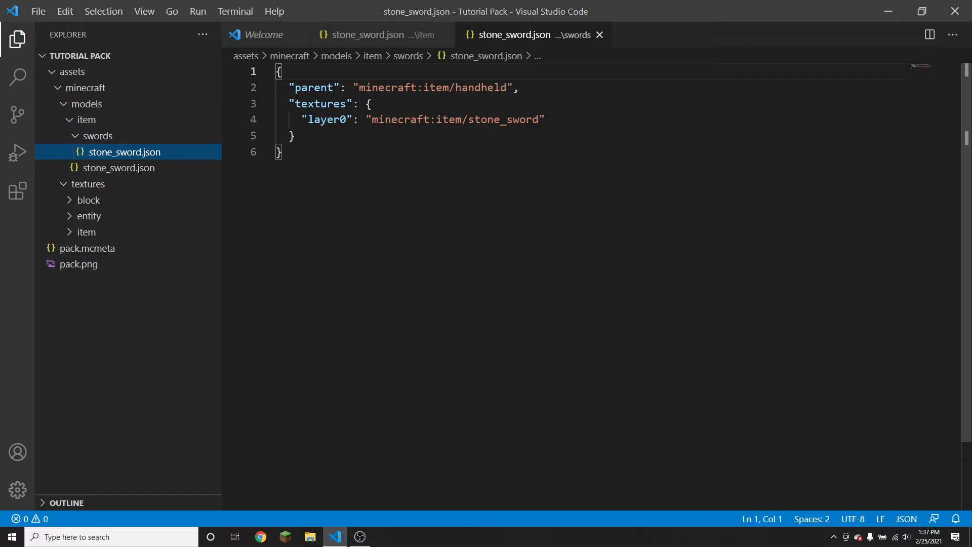
# Switch to Chrome, open the Piskel website, and start a new sprite with the import options showing
pyautogui.click(261, 537)
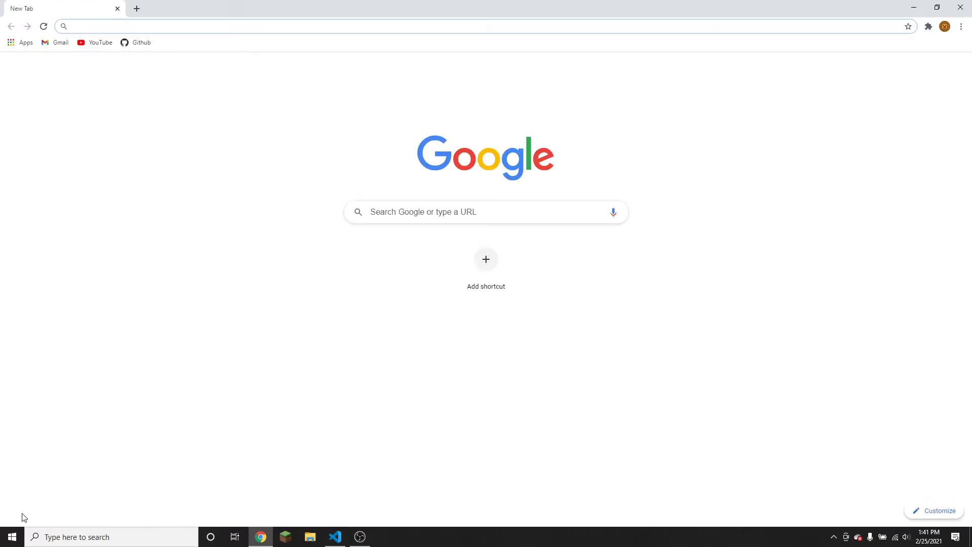
pyautogui.write('pi')
pyautogui.press('Return')
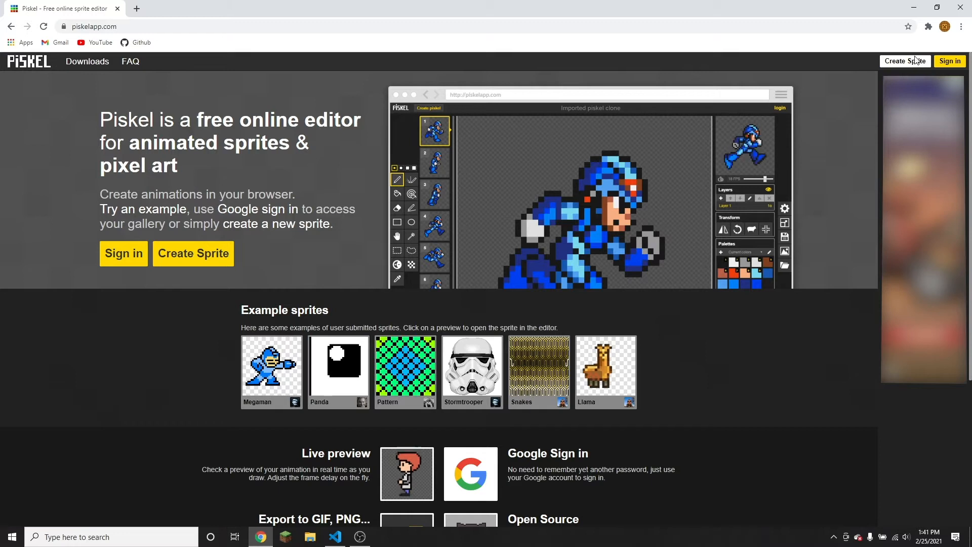
pyautogui.click(946, 61)
pyautogui.click(958, 342)
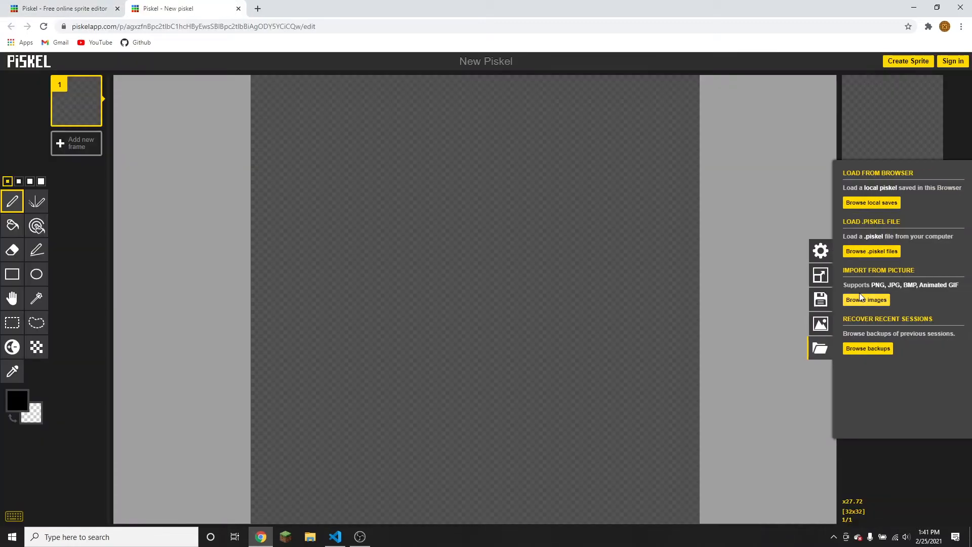
# Import stone_sword.png from the 1.16.5 assets/minecraft/textures/item folder as a single 16 x 16 image
pyautogui.click(867, 303)
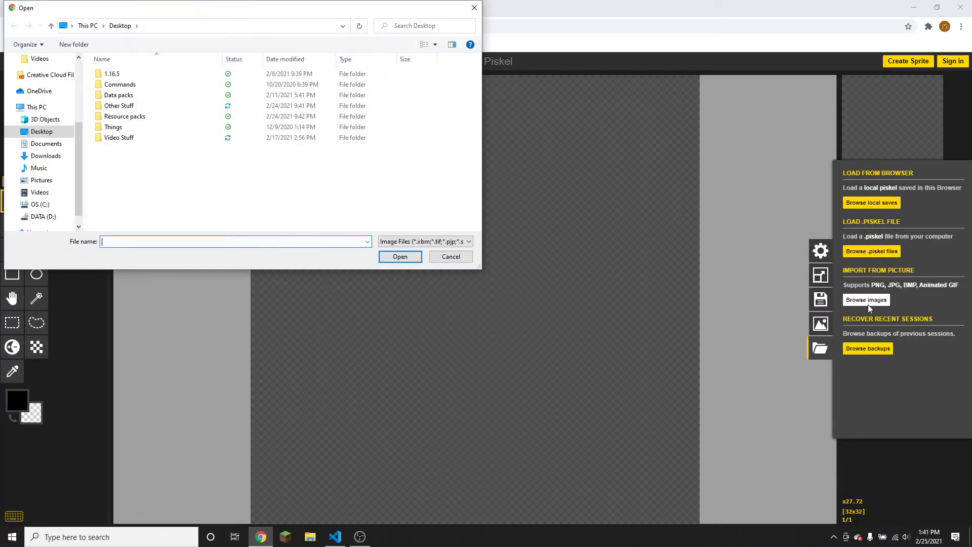
pyautogui.click(154, 75)
pyautogui.doubleClick(155, 75)
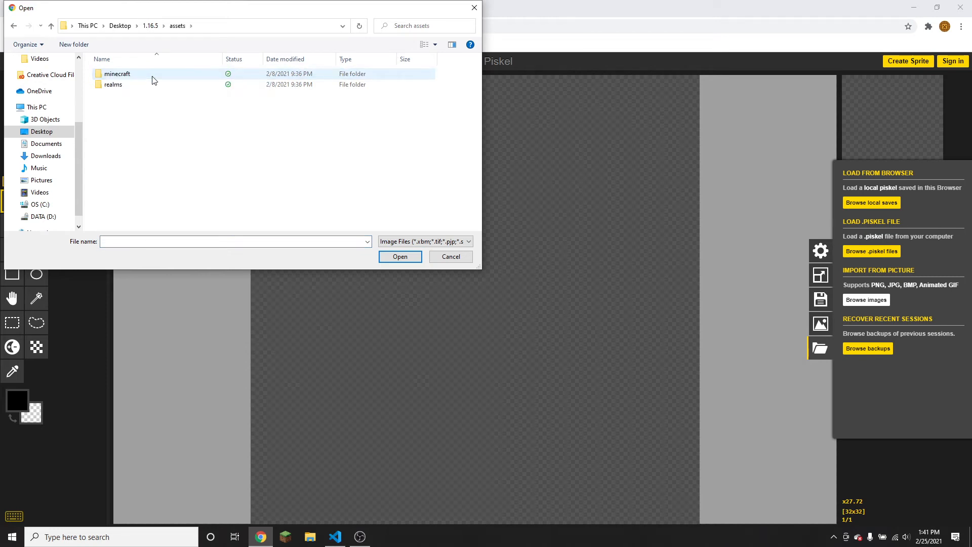
pyautogui.doubleClick(153, 80)
pyautogui.doubleClick(146, 149)
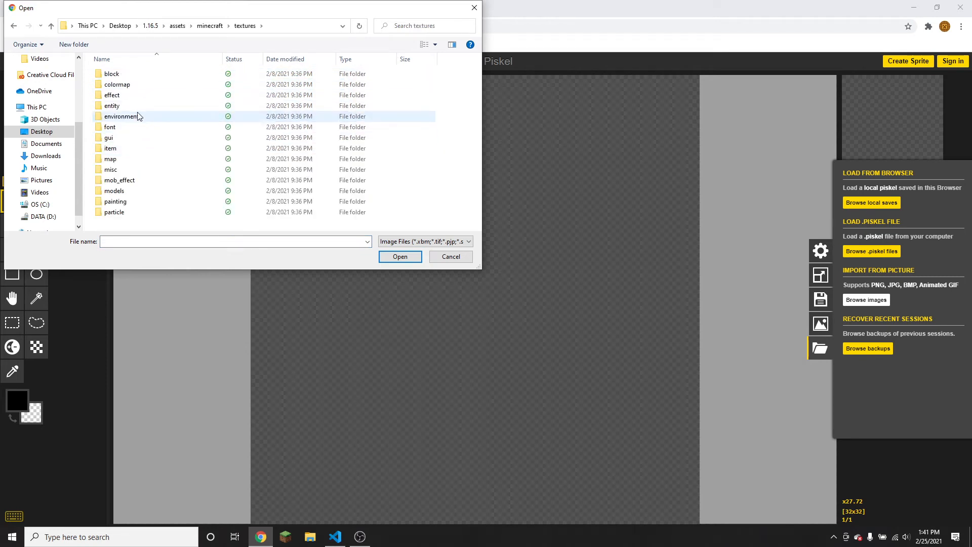
pyautogui.doubleClick(133, 148)
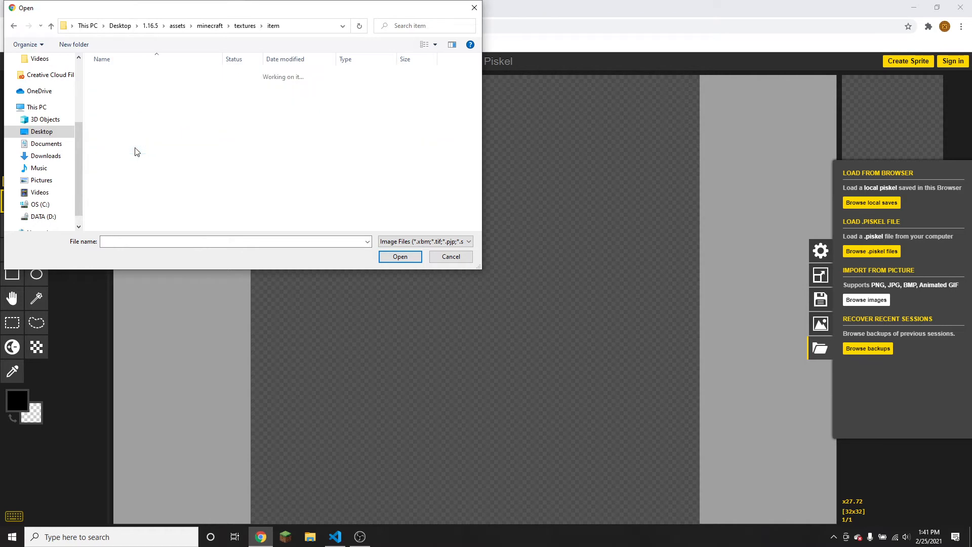
pyautogui.click(157, 241)
pyautogui.write('stone_swo')
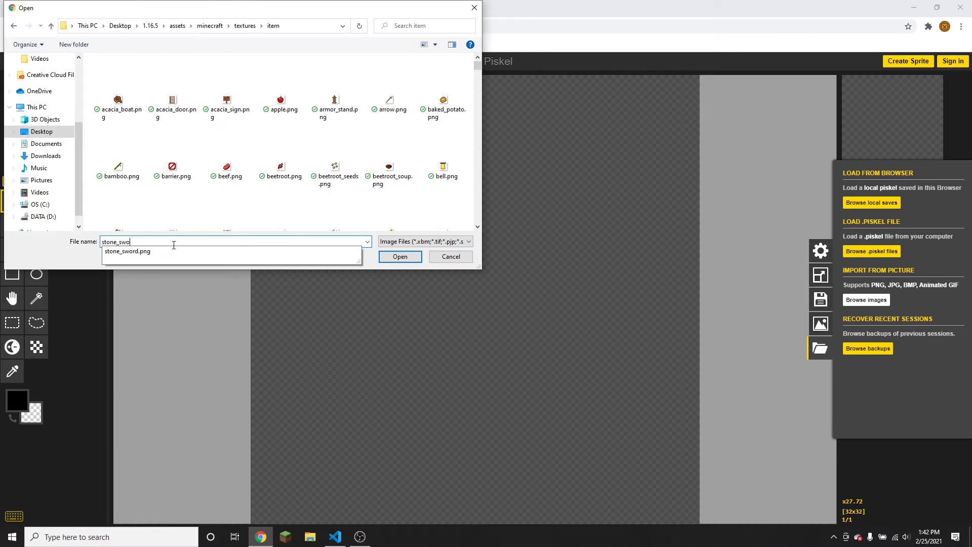
pyautogui.click(167, 252)
pyautogui.click(399, 258)
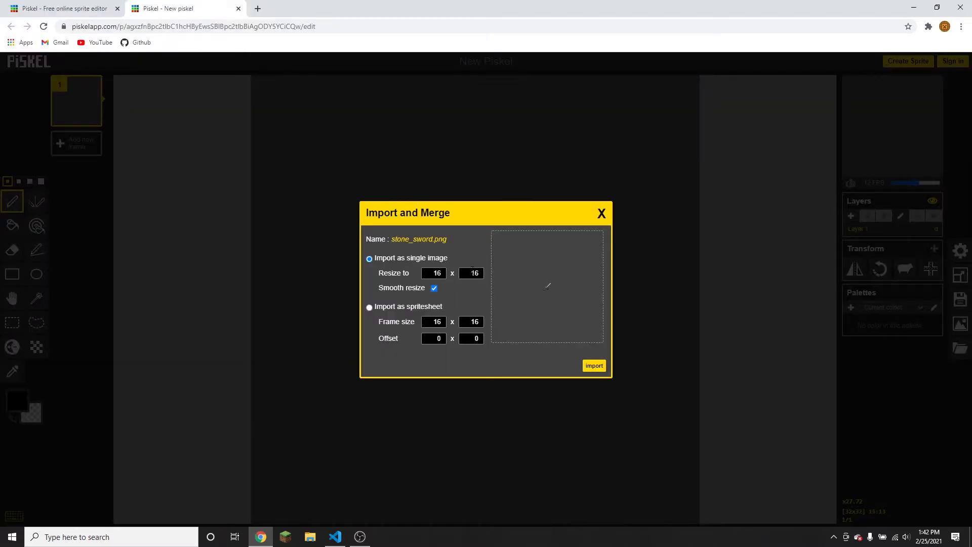
pyautogui.click(594, 363)
pyautogui.click(533, 91)
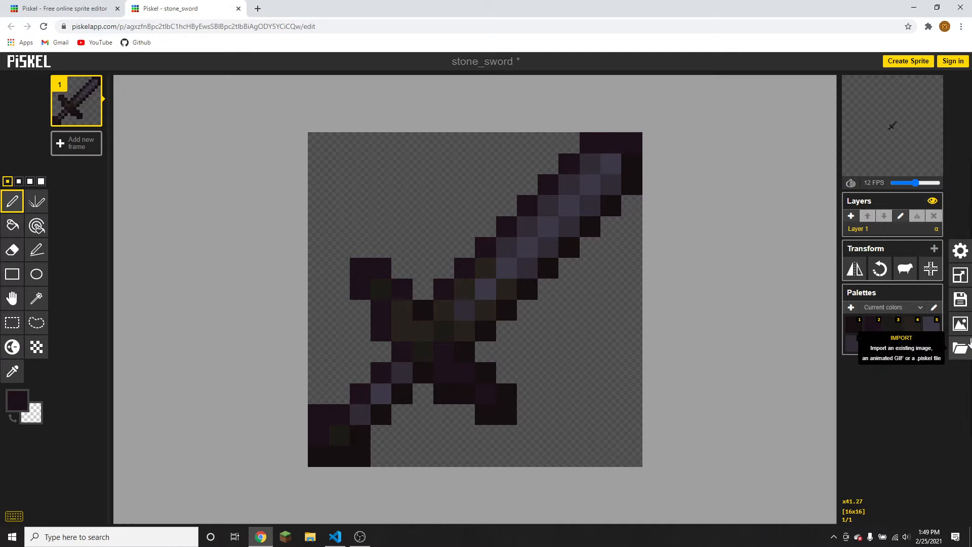
# Export the dark recoloured stone_sword sprite as a PNG image
pyautogui.click(960, 323)
pyautogui.click(867, 229)
pyautogui.click(869, 280)
# Switch to Visual Studio Code and create a folder named swords inside the pack's textures/item folder
pyautogui.click(336, 537)
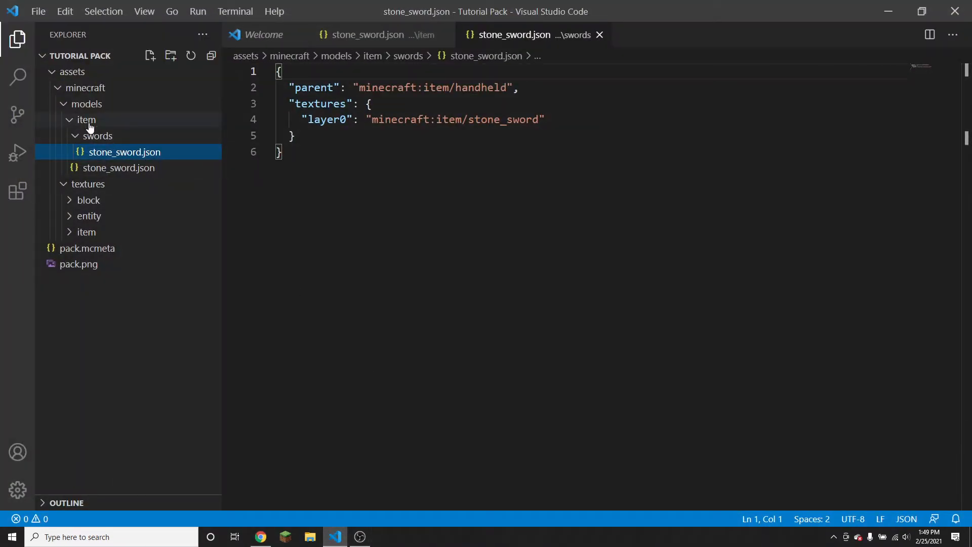
pyautogui.click(70, 234)
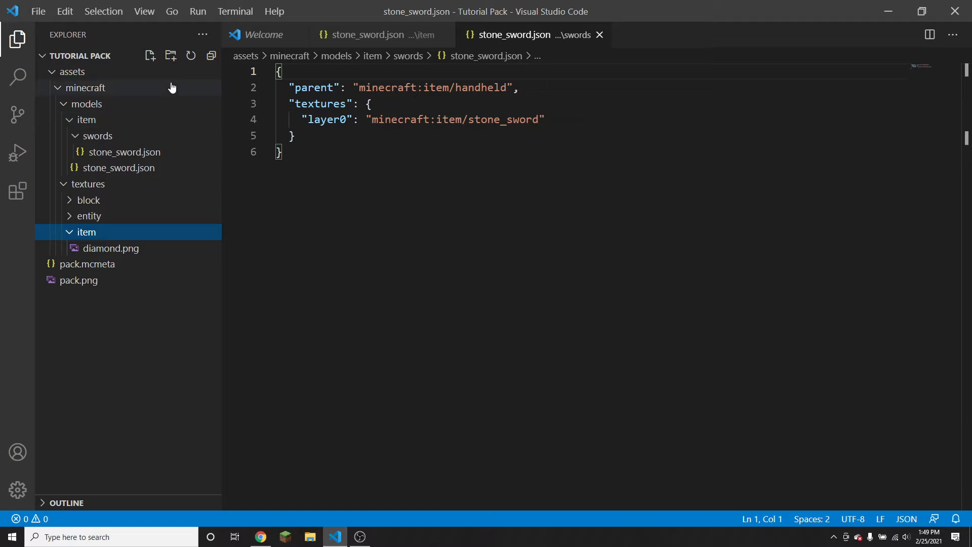
pyautogui.click(170, 56)
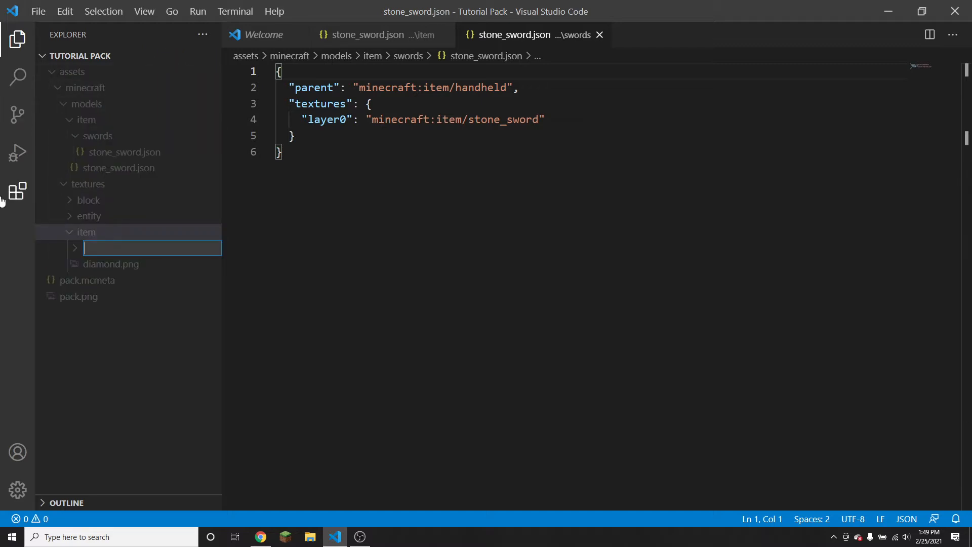
pyautogui.press('Return')
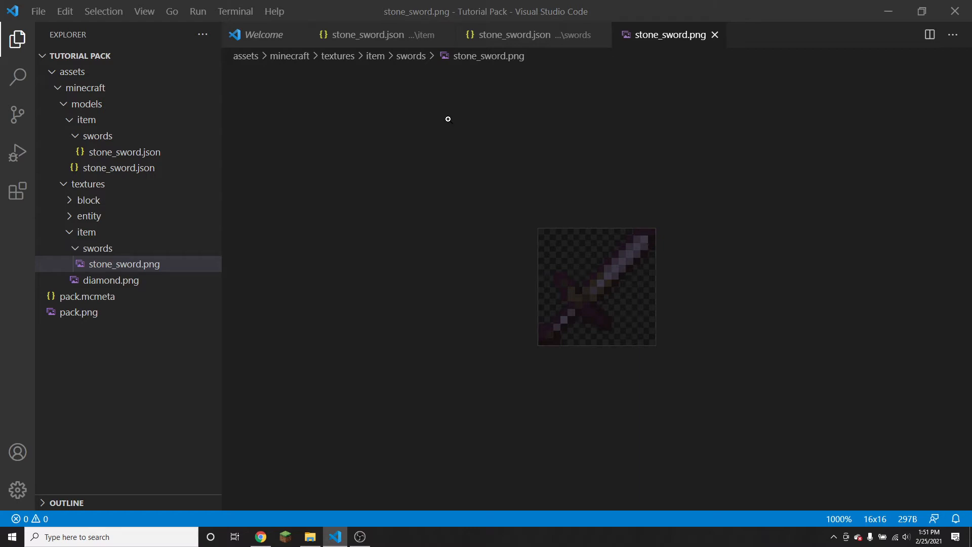
# Rename stone_sword.png in the textures/item/swords folder as blackstone_sword.png
pyautogui.rightClick(113, 266)
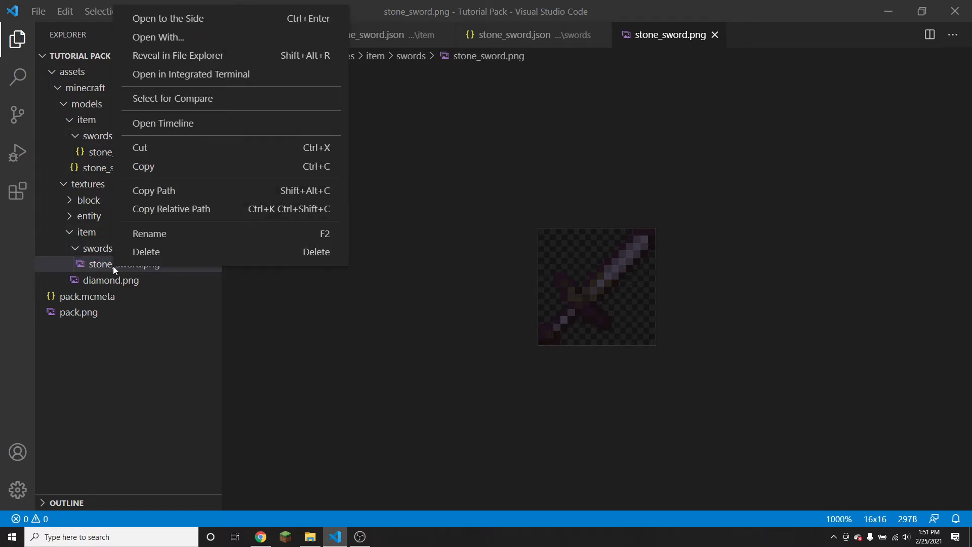
pyautogui.click(152, 235)
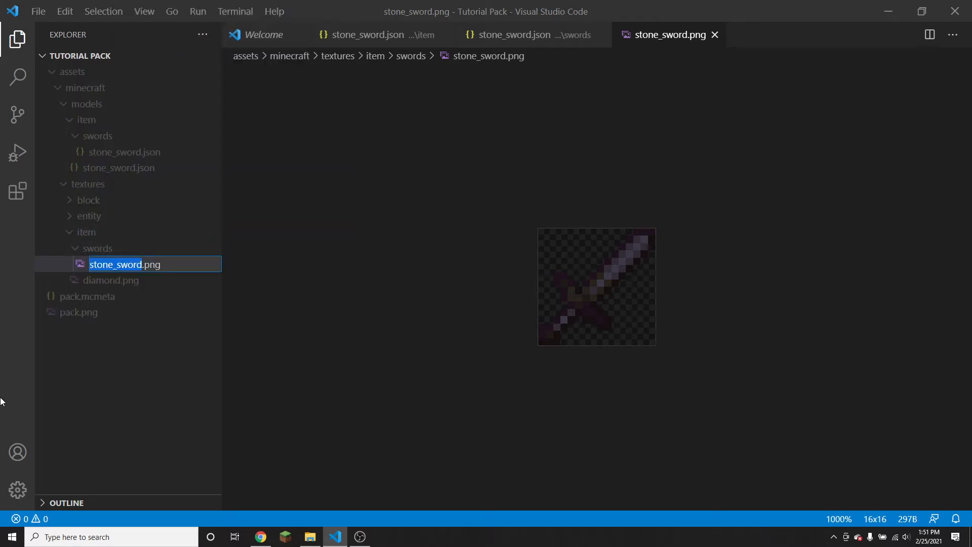
pyautogui.write('blackstone')
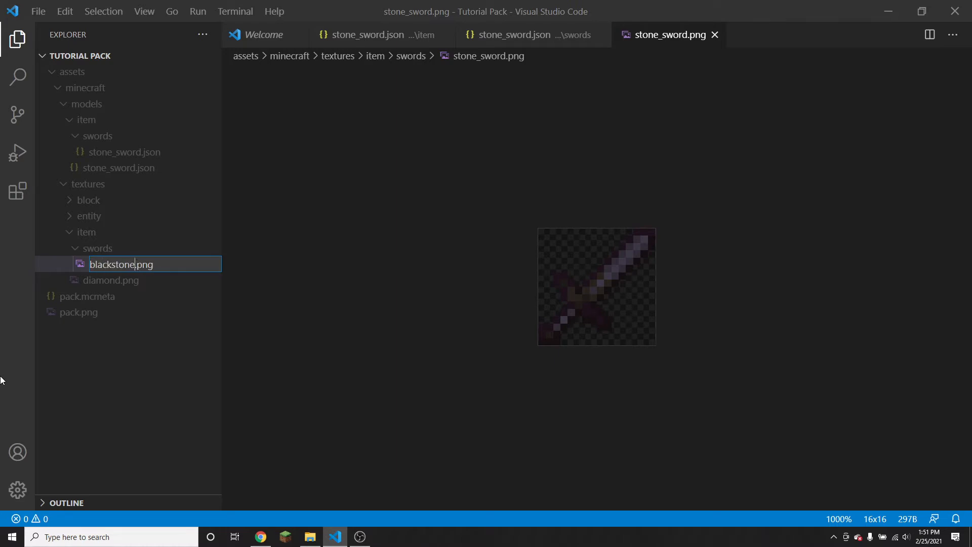
pyautogui.write('_sword')
pyautogui.press('Return')
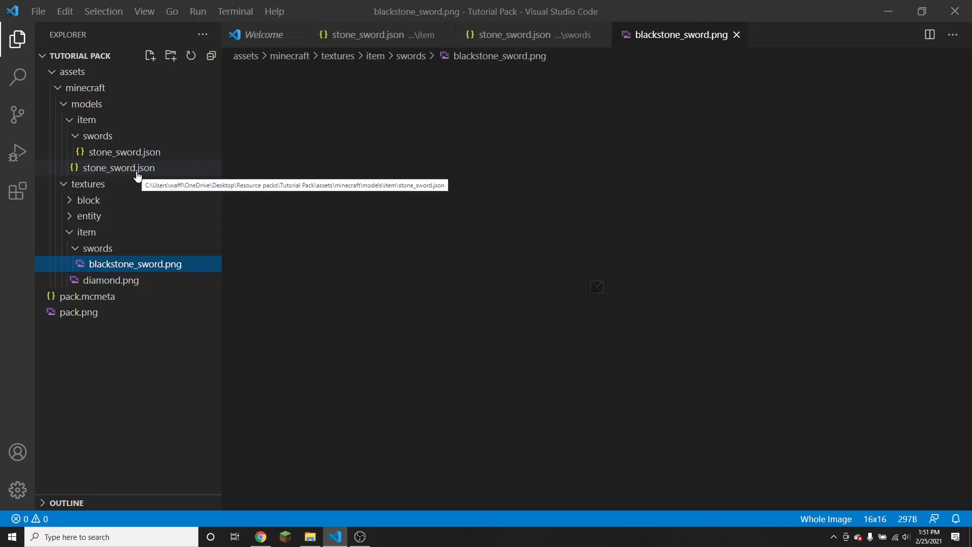
# Rename stone_sword.json in the models/item/swords folder as blackstone_sword.json
pyautogui.rightClick(137, 150)
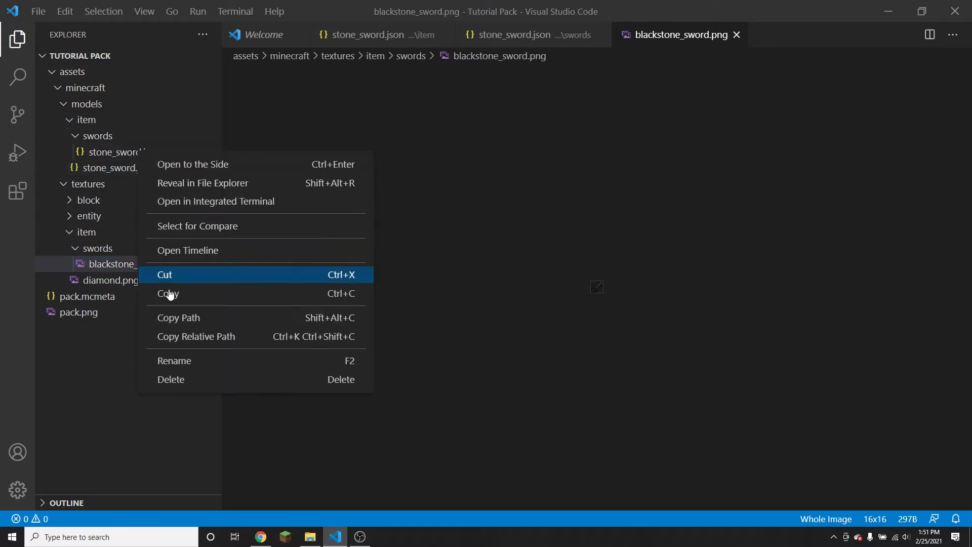
pyautogui.click(175, 360)
pyautogui.press('Home')
pyautogui.write('blackstone')
pyautogui.press('Delete')
pyautogui.press('Delete')
pyautogui.press('Delete')
pyautogui.press('Delete')
pyautogui.press('Delete')
pyautogui.press('Return')
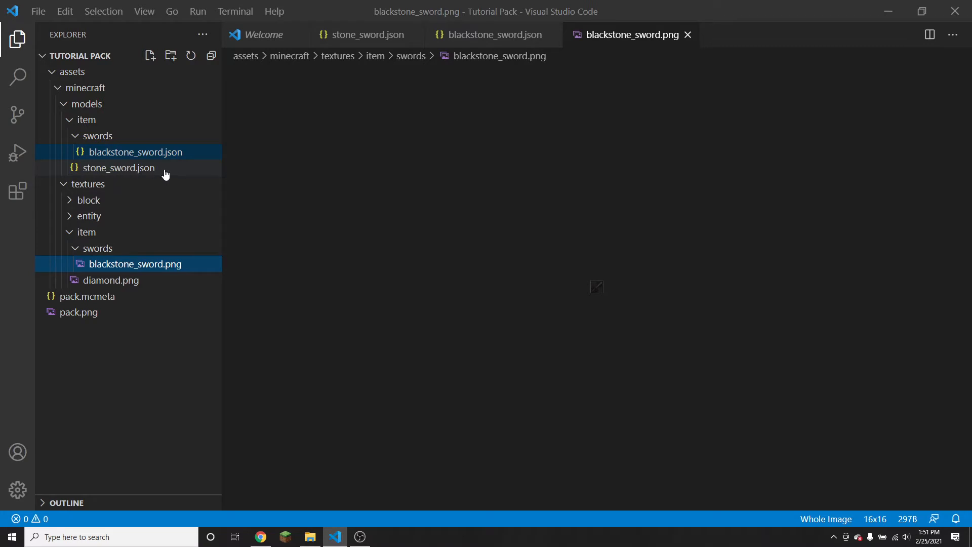
# Set layer0 in blackstone_sword.json to "minecraft:item/swords/blackstone_sword" and save the file
pyautogui.click(145, 154)
pyautogui.rightClick(145, 154)
pyautogui.press('Escape')
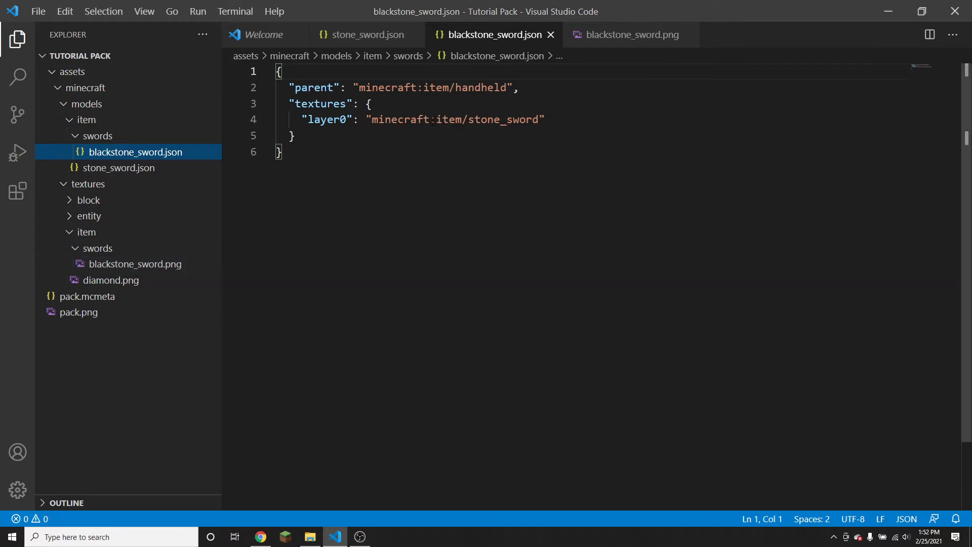
pyautogui.click(469, 120)
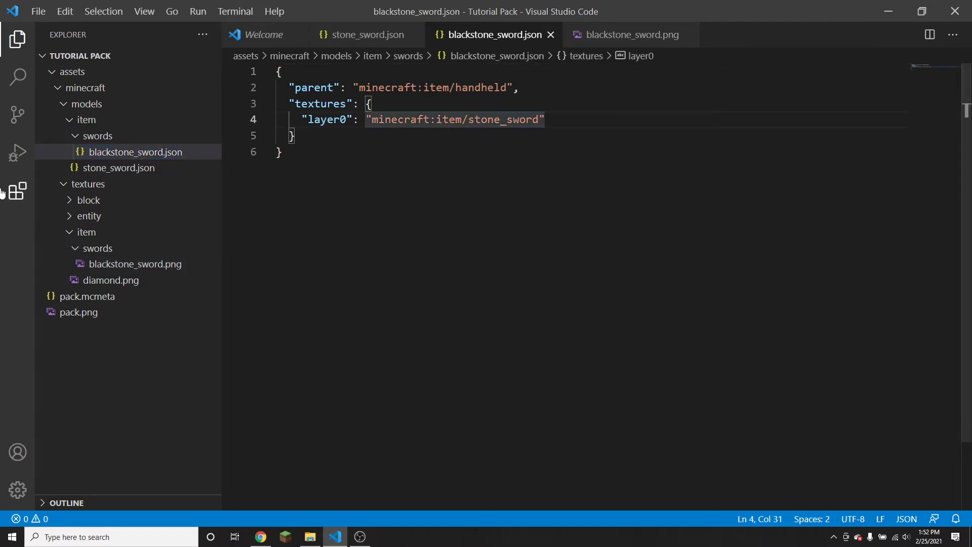
pyautogui.write('swords/')
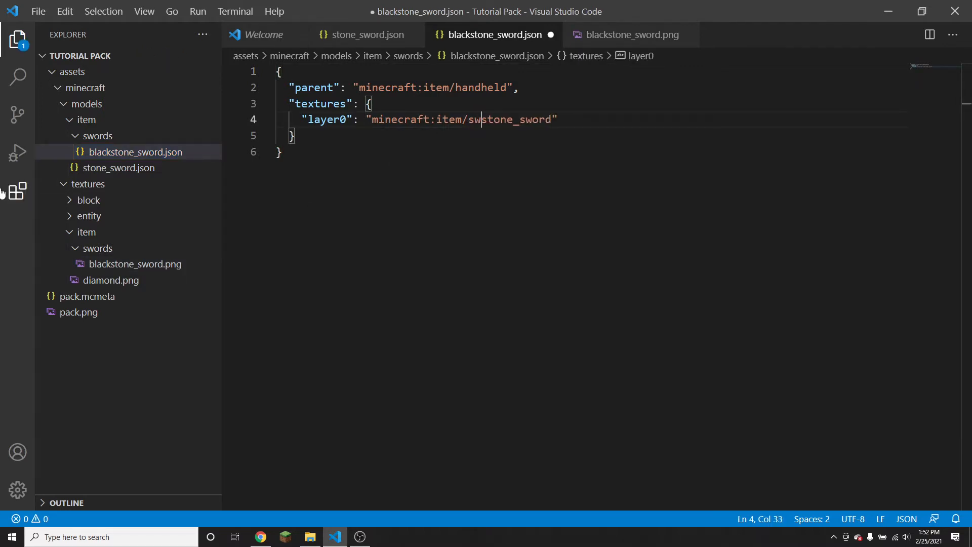
pyautogui.write('black')
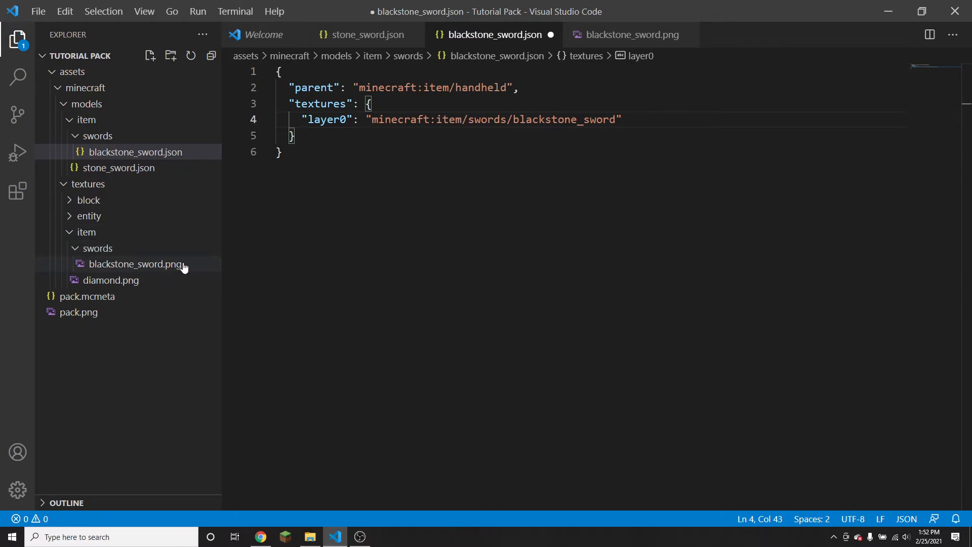
pyautogui.click(39, 11)
pyautogui.click(63, 239)
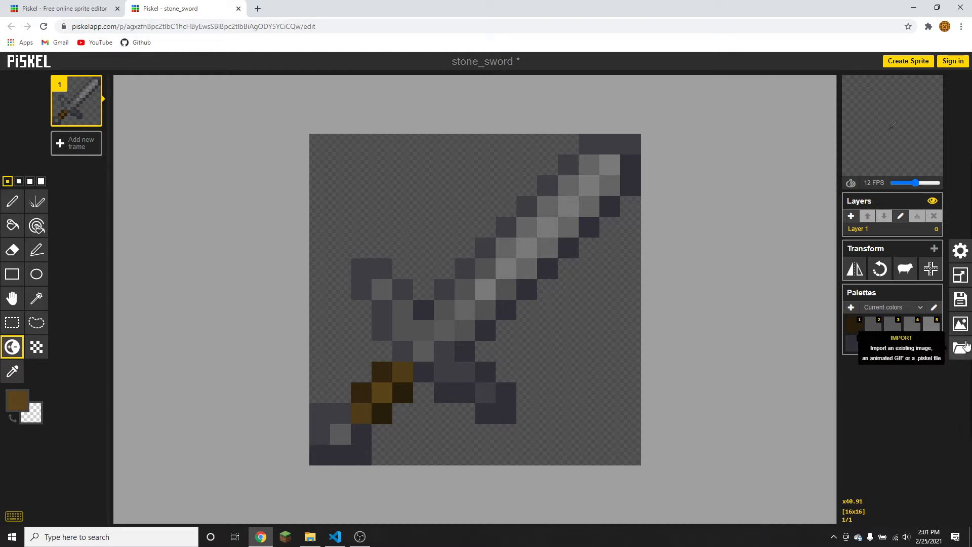
# Export the grey sword sprite from Piskel and enlarge the preview of stone_sword (1).png in Visual Studio Code
pyautogui.click(960, 323)
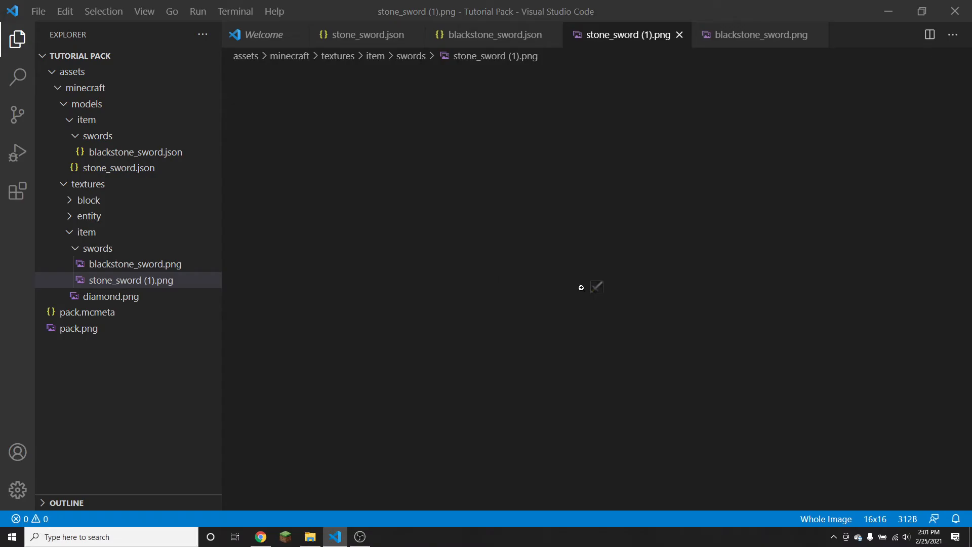
pyautogui.click(590, 287)
pyautogui.click(590, 287)
pyautogui.click(590, 288)
pyautogui.click(590, 287)
pyautogui.click(590, 287)
pyautogui.click(590, 288)
# Rename stone_sword (1).png in the textures/item/swords folder as deepslate_sword.png
pyautogui.click(107, 282)
pyautogui.rightClick(109, 282)
pyautogui.click(144, 245)
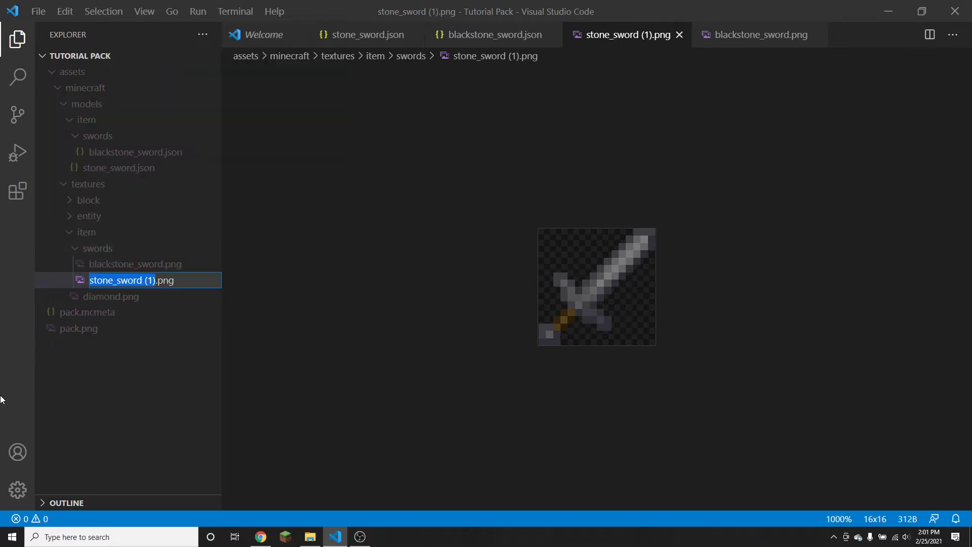
pyautogui.press('Home')
pyautogui.hotkey('shift', 'Right')
pyautogui.hotkey('shift', 'Right')
pyautogui.hotkey('shift', 'Right')
pyautogui.hotkey('shift', 'Right')
pyautogui.hotkey('shift', 'Right')
pyautogui.write('deepslate')
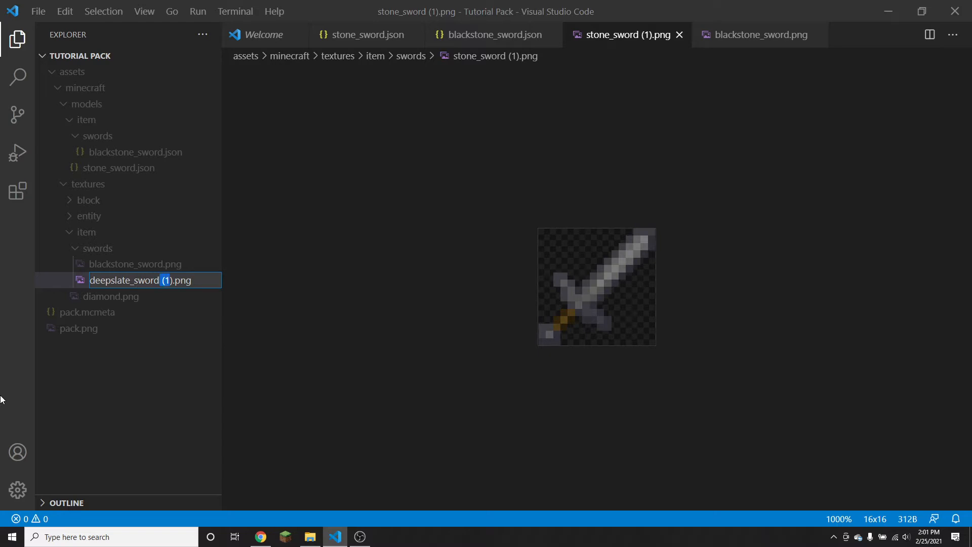
pyautogui.press('BackSpace')
pyautogui.press('Return')
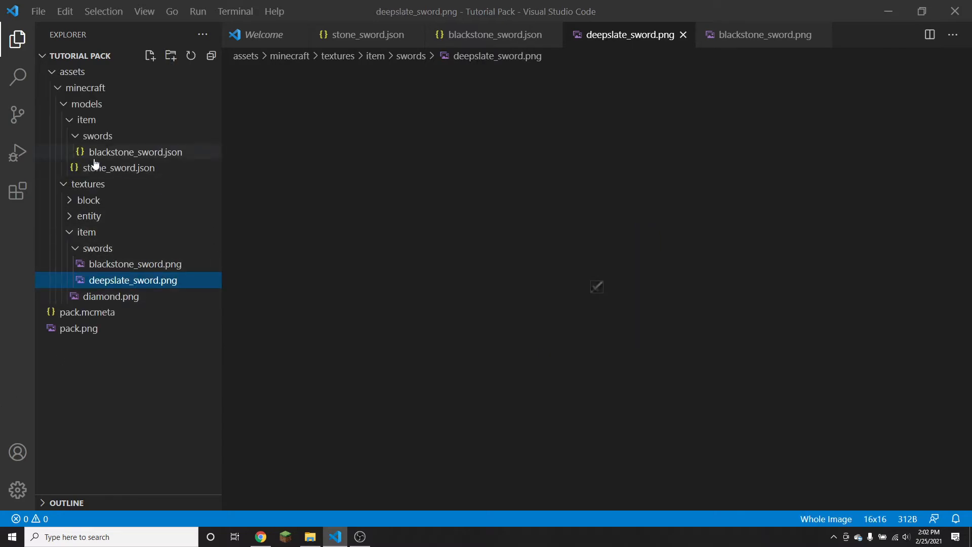
# Duplicate blackstone_sword.json within the models/item/swords folder
pyautogui.click(143, 156)
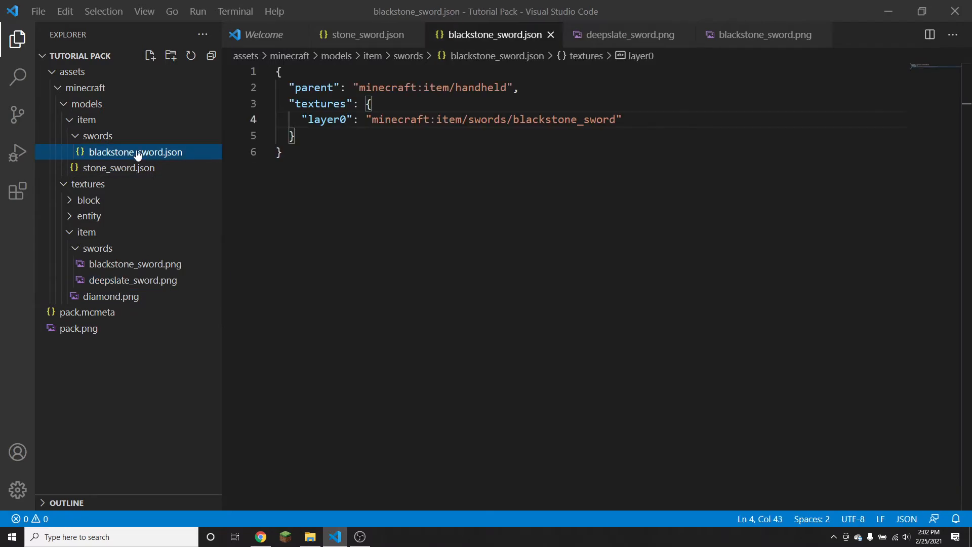
pyautogui.hotkey('ctrl', 'c')
pyautogui.hotkey('ctrl', 'v')
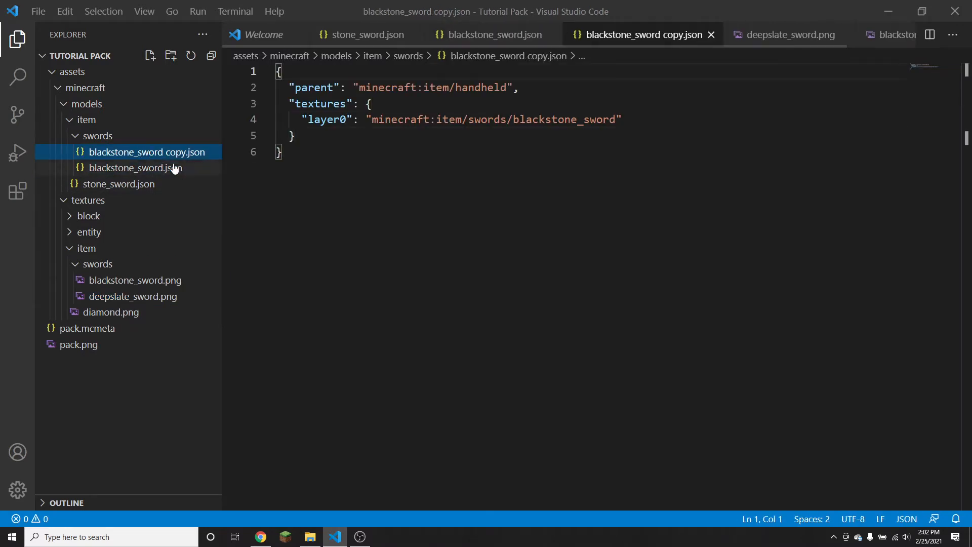
# Rename the copied blackstone_sword model file in models/item/swords as deepslate_sword.json
pyautogui.rightClick(153, 155)
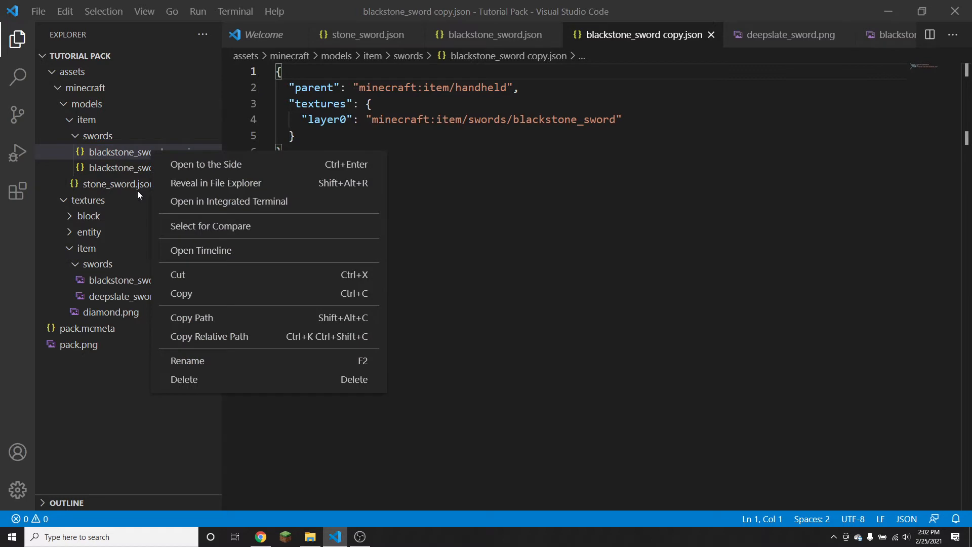
pyautogui.click(197, 358)
pyautogui.press('Home')
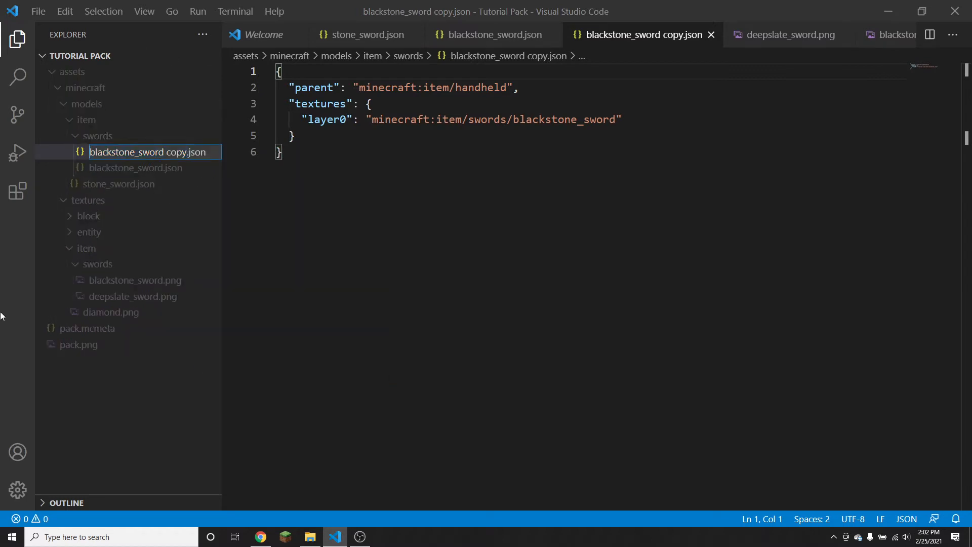
pyautogui.hotkey('shift', 'Right')
pyautogui.hotkey('shift', 'Right')
pyautogui.hotkey('shift', 'Right')
pyautogui.hotkey('shift', 'Right')
pyautogui.hotkey('shift', 'Right')
pyautogui.hotkey('shift', 'Right')
pyautogui.hotkey('shift', 'Right')
pyautogui.hotkey('shift', 'Right')
pyautogui.hotkey('shift', 'Right')
pyautogui.hotkey('shift', 'Right')
pyautogui.hotkey('shift', 'Right')
pyautogui.hotkey('shift', 'Right')
pyautogui.hotkey('shift', 'Right')
pyautogui.hotkey('shift', 'Right')
pyautogui.hotkey('shift', 'Right')
pyautogui.hotkey('shift', 'Right')
pyautogui.hotkey('shift', 'Right')
pyautogui.hotkey('shift', 'Right')
pyautogui.hotkey('shift', 'Right')
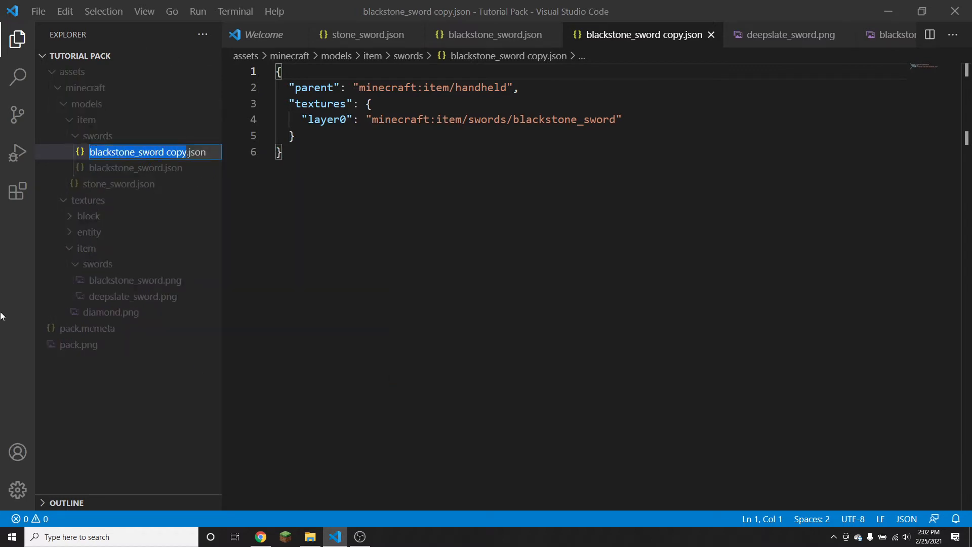
pyautogui.write('deepslate_s')
pyautogui.write('wr')
pyautogui.write('ord')
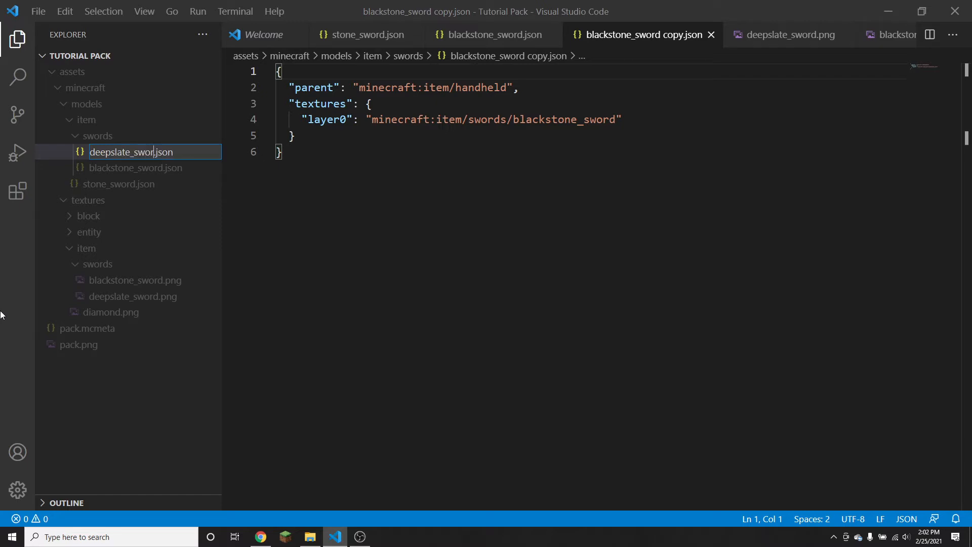
pyautogui.press('Return')
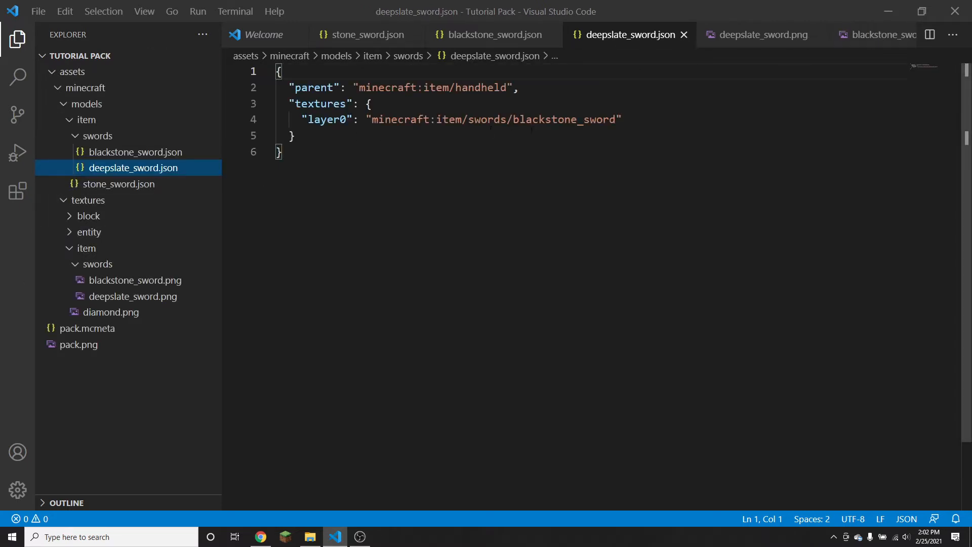
# Set layer0 in deepslate_sword.json to "minecraft:item/swords/deepslate_sword" and save the file
pyautogui.doubleClick(565, 120)
pyautogui.press('Left')
pyautogui.hotkey('shift', 'Right')
pyautogui.hotkey('shift', 'Right')
pyautogui.hotkey('shift', 'Right')
pyautogui.hotkey('shift', 'Right')
pyautogui.hotkey('shift', 'Right')
pyautogui.hotkey('shift', 'Right')
pyautogui.hotkey('shift', 'Right')
pyautogui.hotkey('shift', 'Right')
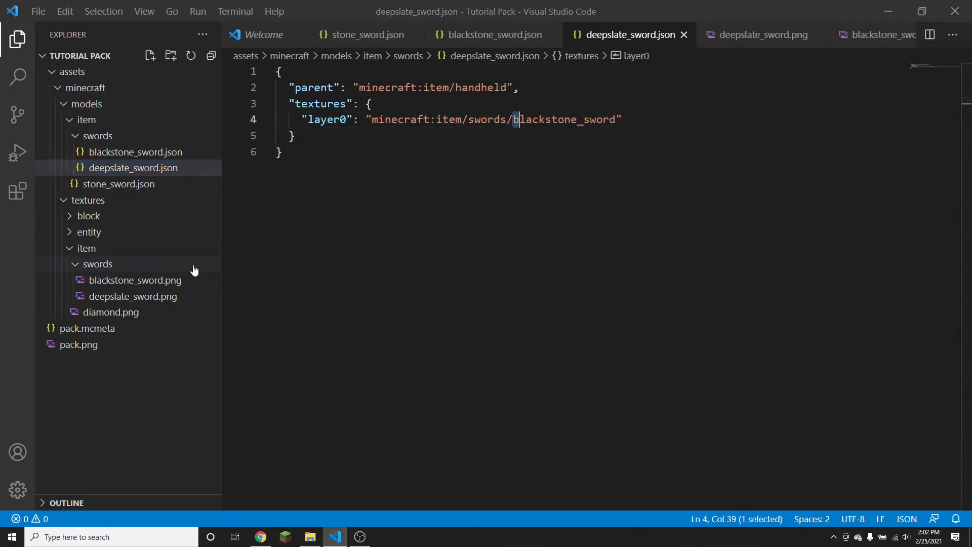
pyautogui.hotkey('shift', 'Right')
pyautogui.hotkey('shift', 'Right')
pyautogui.write('d')
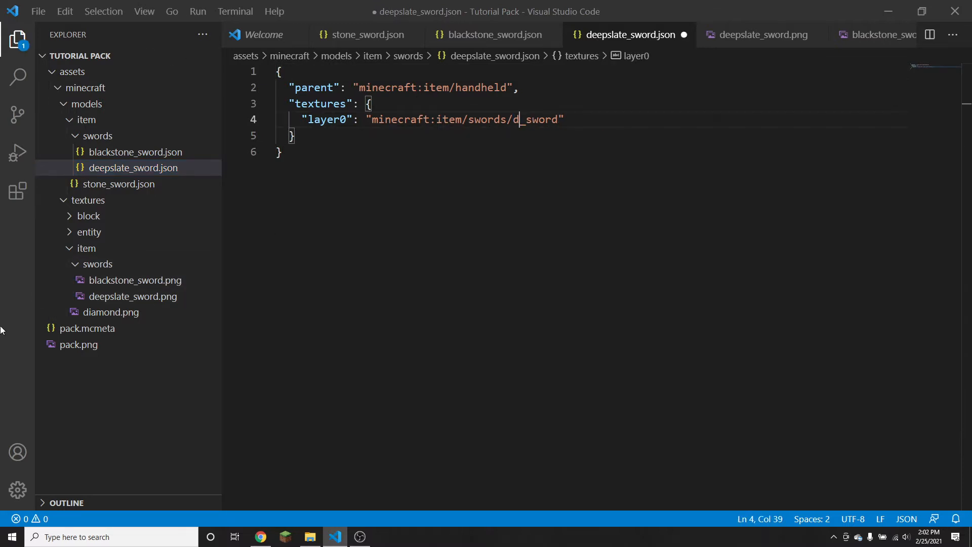
pyautogui.write('eepslate')
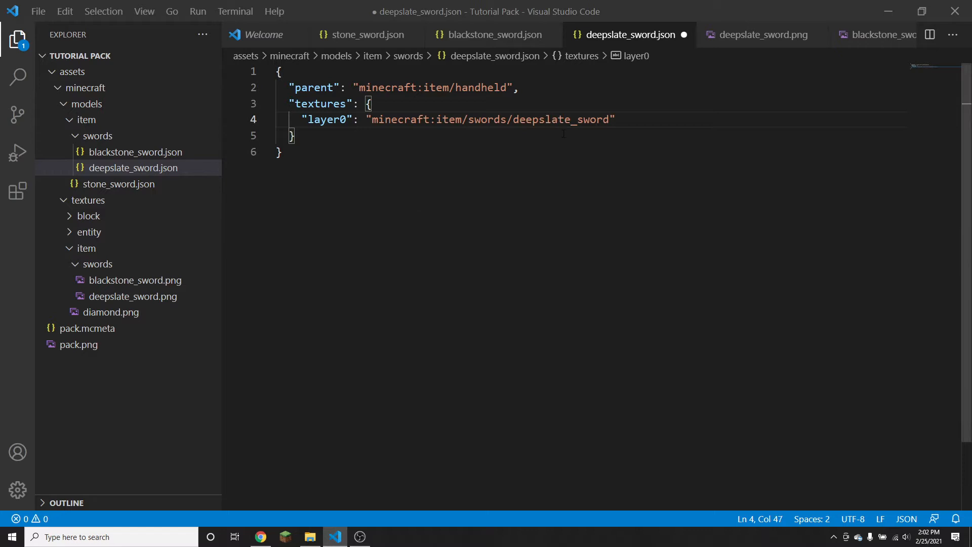
pyautogui.click(38, 12)
pyautogui.click(81, 200)
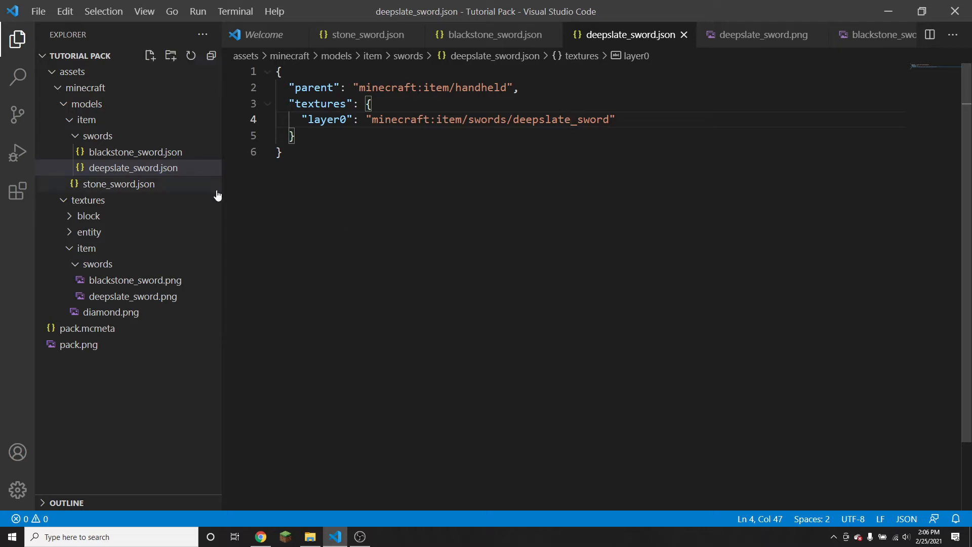
# Open stone_sword.json and add an empty "overrides" array after the textures block
pyautogui.click(136, 183)
pyautogui.click(137, 184)
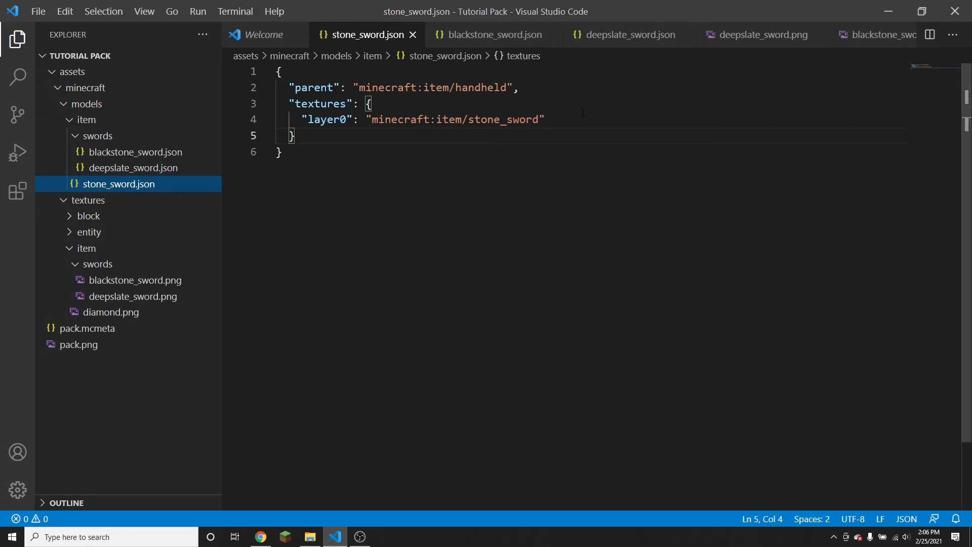
pyautogui.write(',')
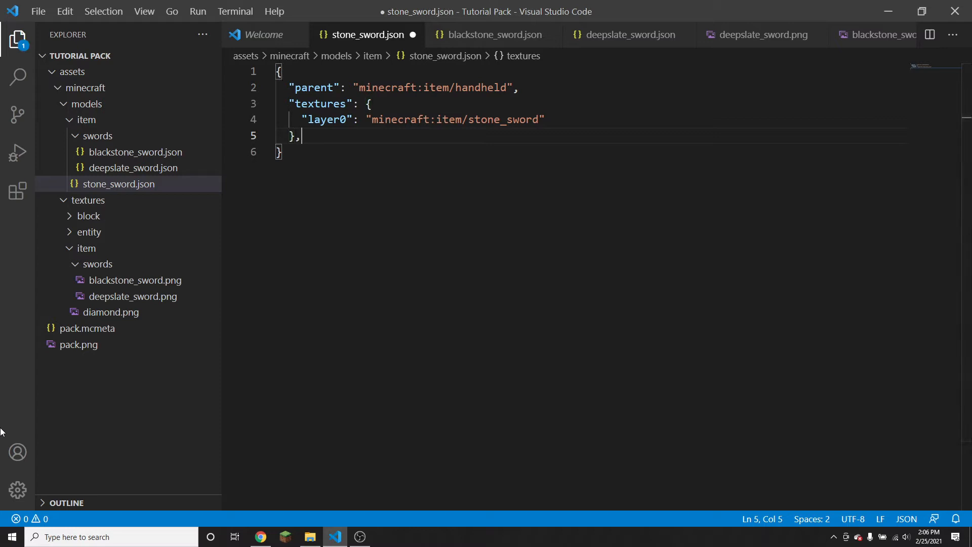
pyautogui.press('Up')
pyautogui.press('Down')
pyautogui.press('Up')
pyautogui.press('Up')
pyautogui.press('Down')
pyautogui.press('Down')
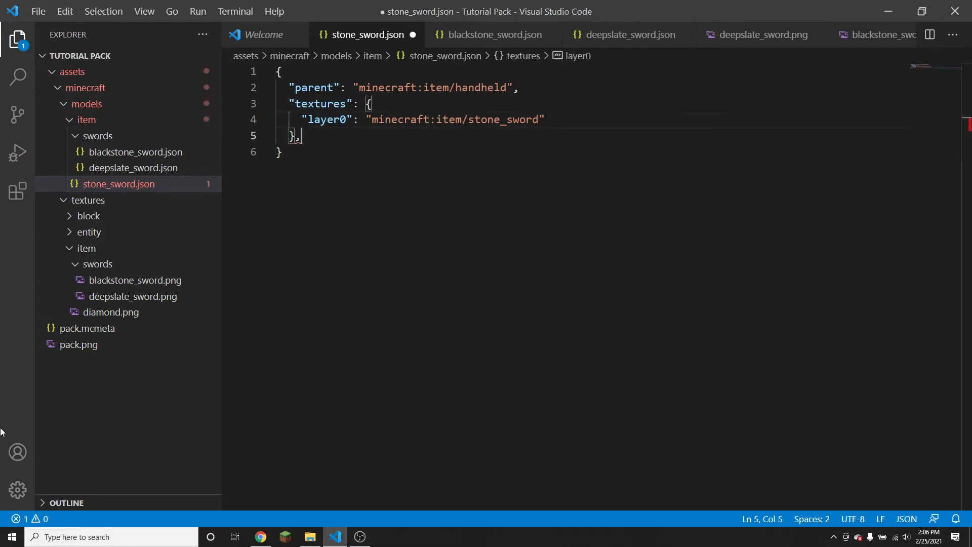
pyautogui.press('Return')
pyautogui.press('Return')
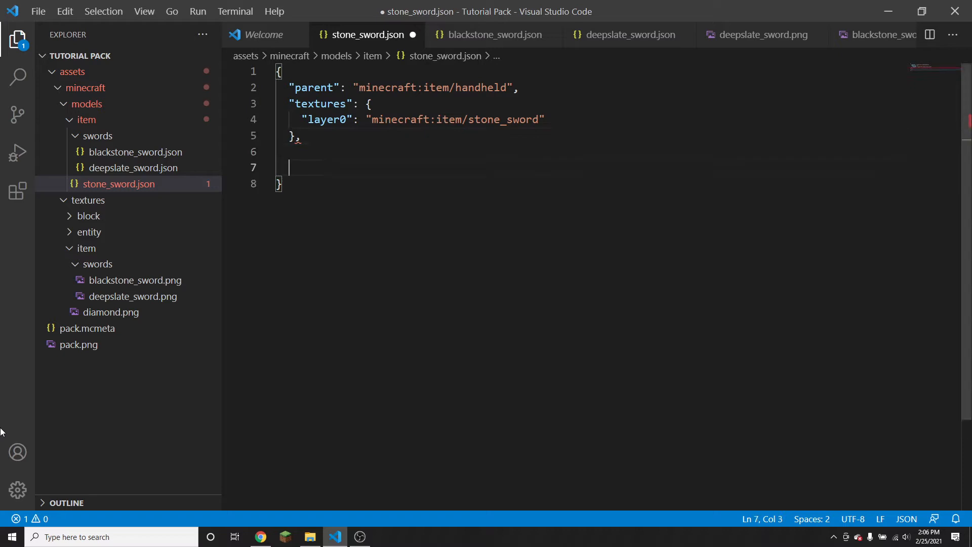
pyautogui.write('"')
pyautogui.write('override')
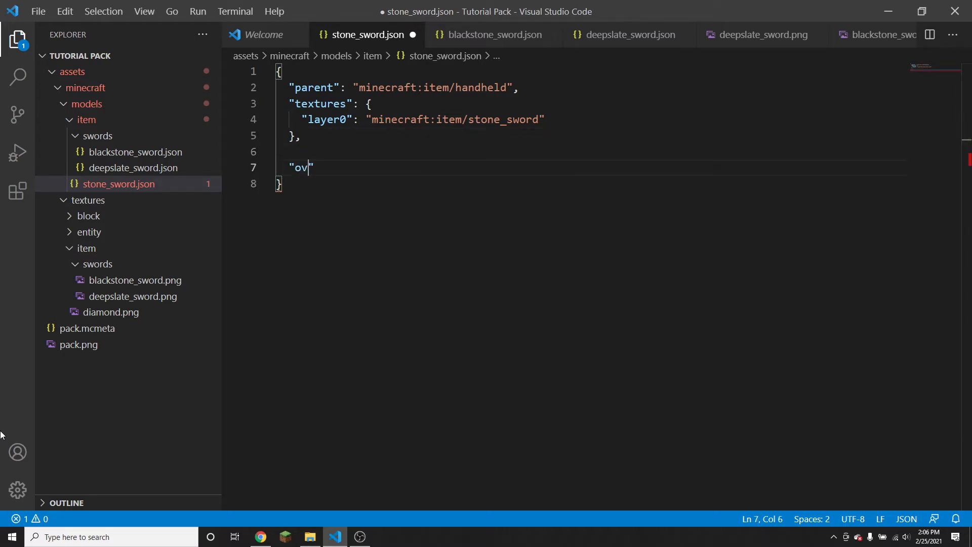
pyautogui.write('s": [')
pyautogui.press('Left')
pyautogui.press('Return')
pyautogui.press('Return')
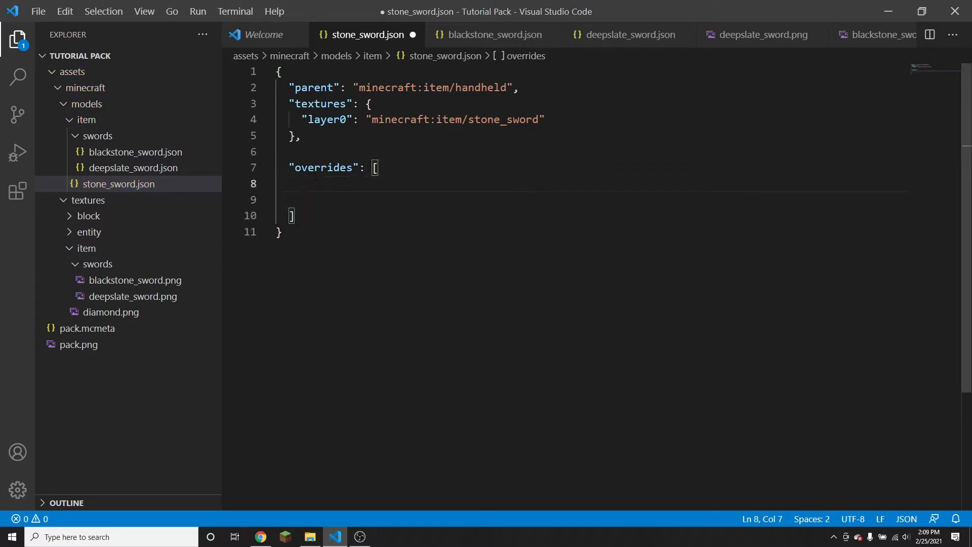
# Add an override entry containing a "predicate" object with a "custom_model_data" key
pyautogui.write('{}')
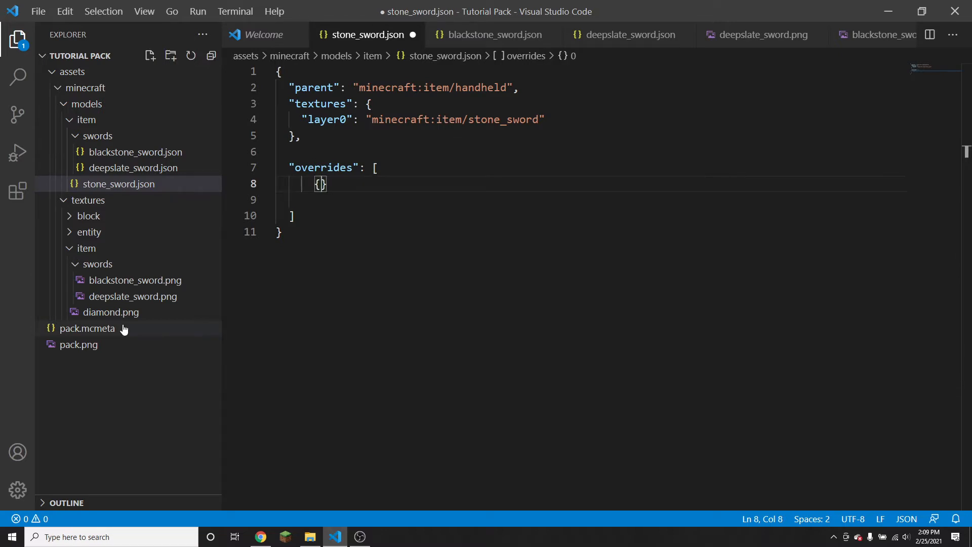
pyautogui.write(' "predi')
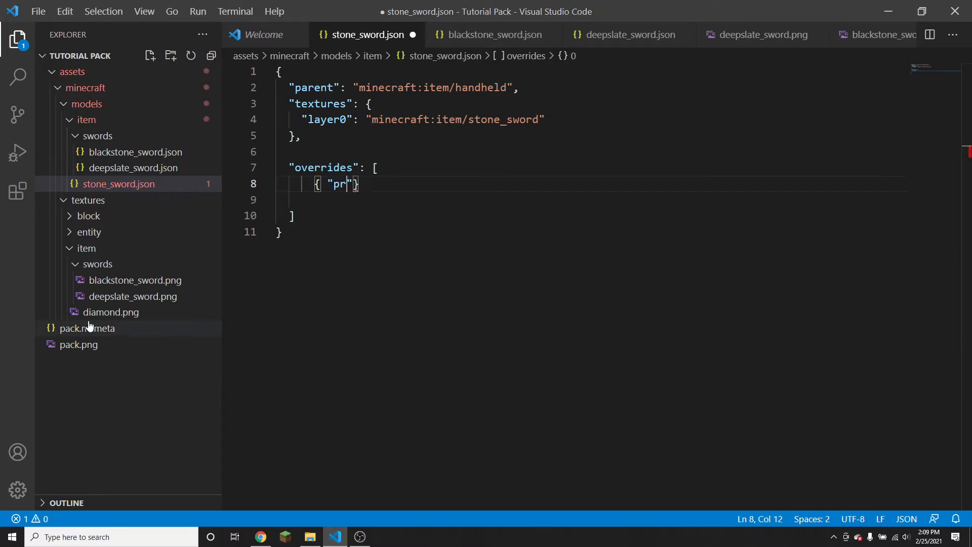
pyautogui.write('cate')
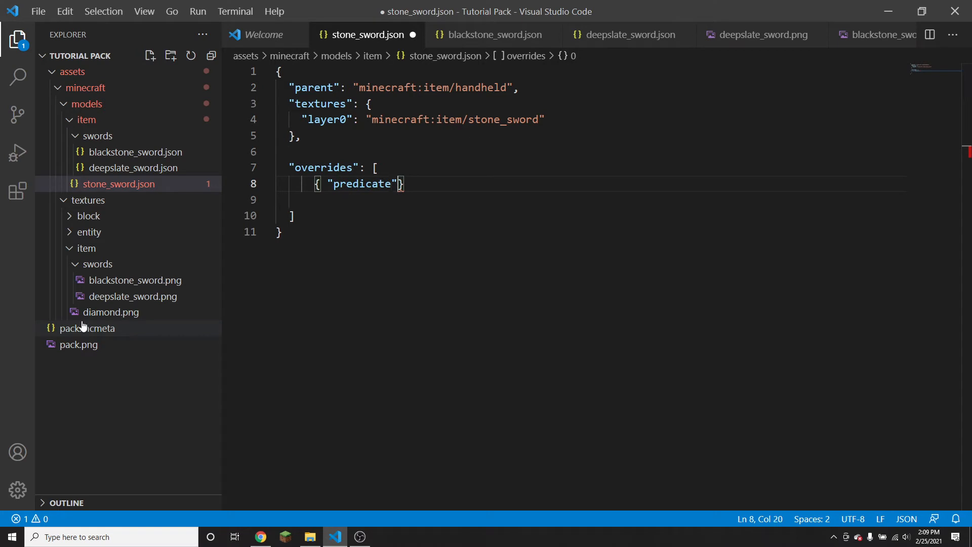
pyautogui.write('"')
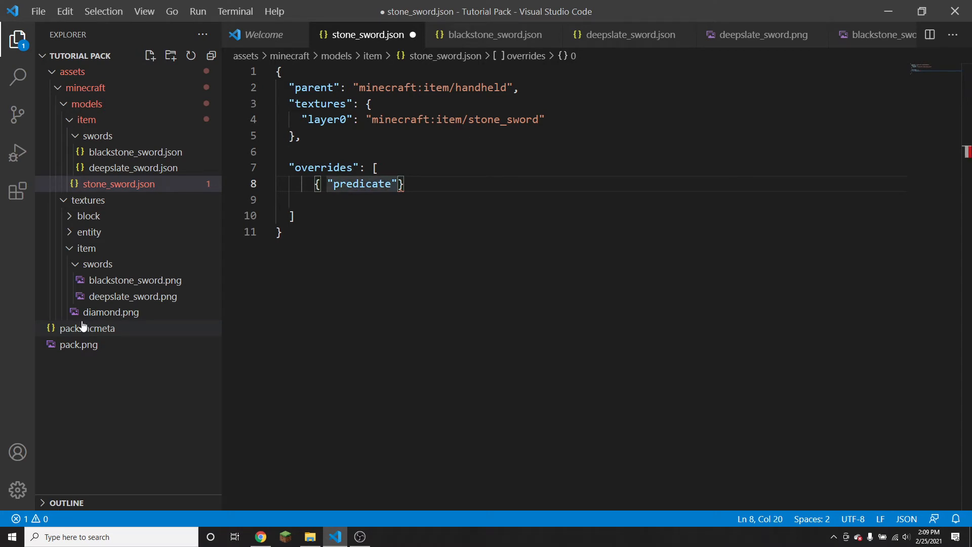
pyautogui.write(': {')
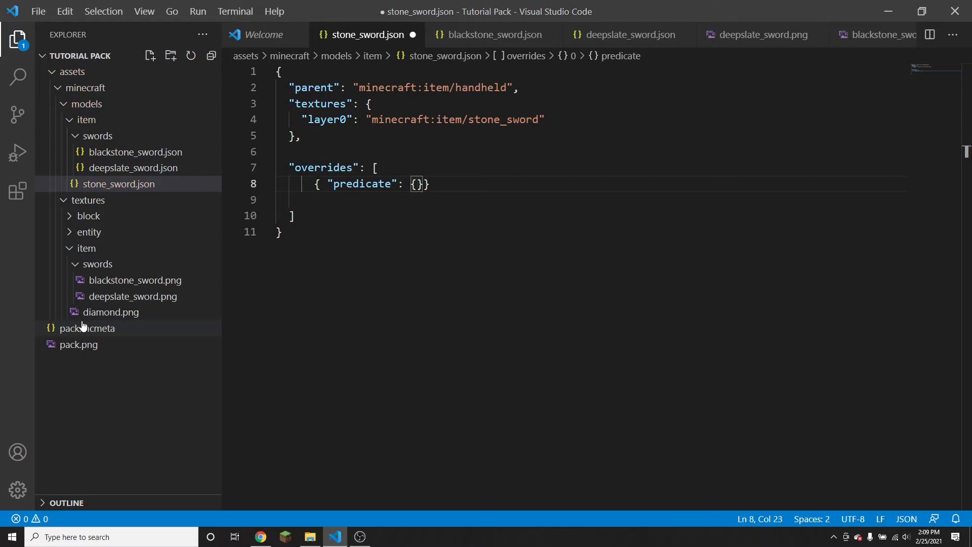
pyautogui.write('"')
pyautogui.write('tom_model')
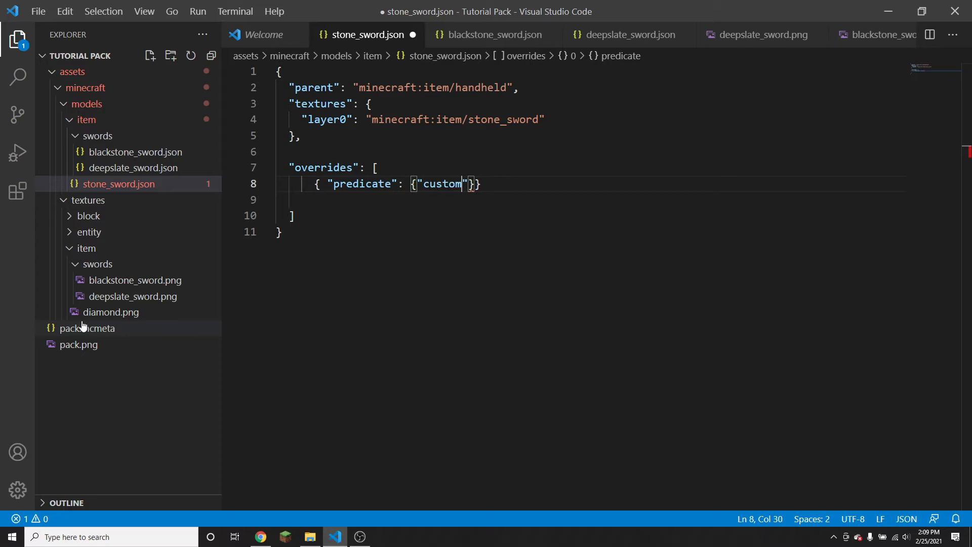
pyautogui.write('_data":')
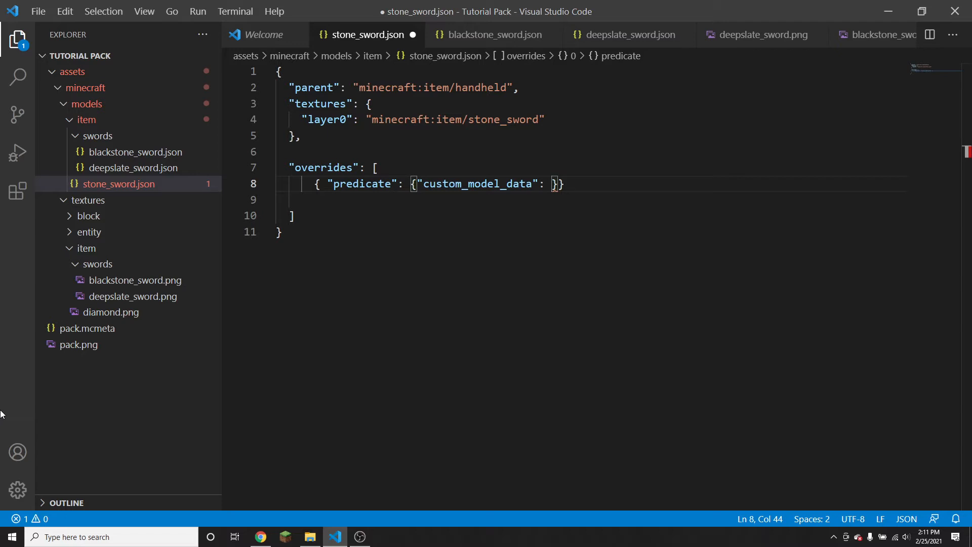
# Set the predicate's custom_model_data value to 483000
pyautogui.write('1')
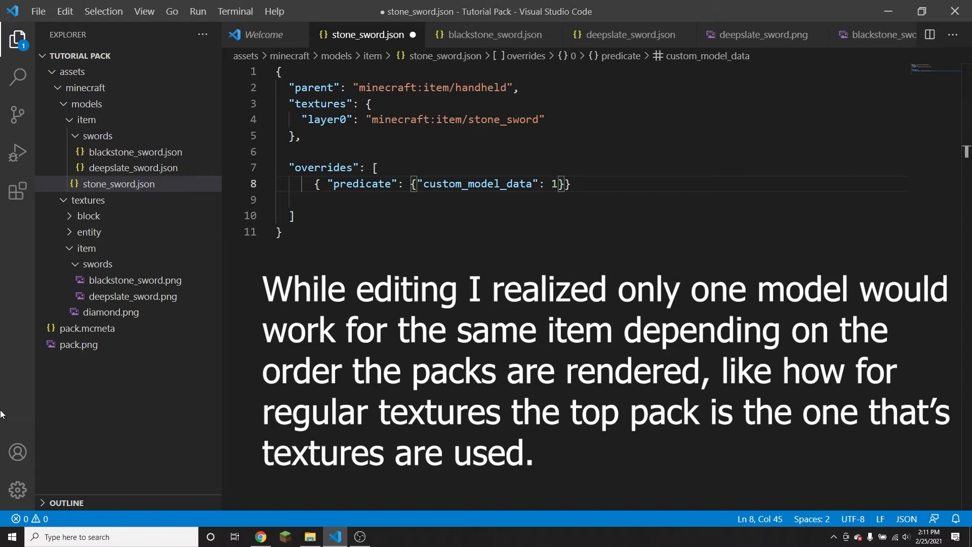
pyautogui.press('BackSpace')
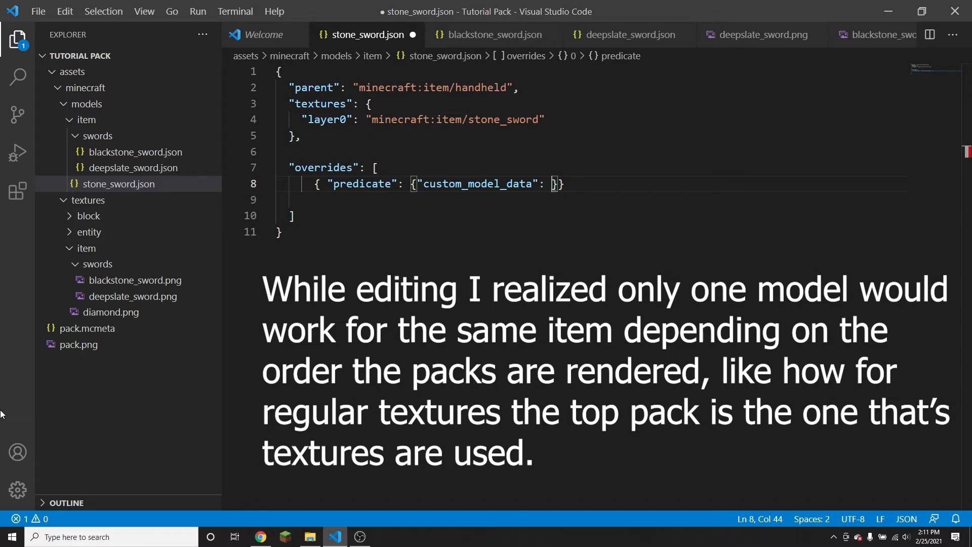
pyautogui.write('483')
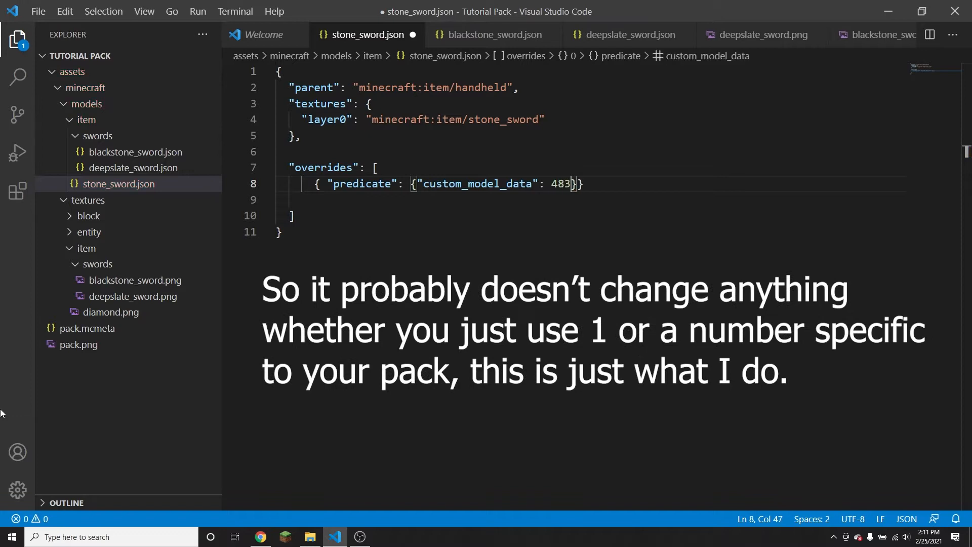
pyautogui.write('000')
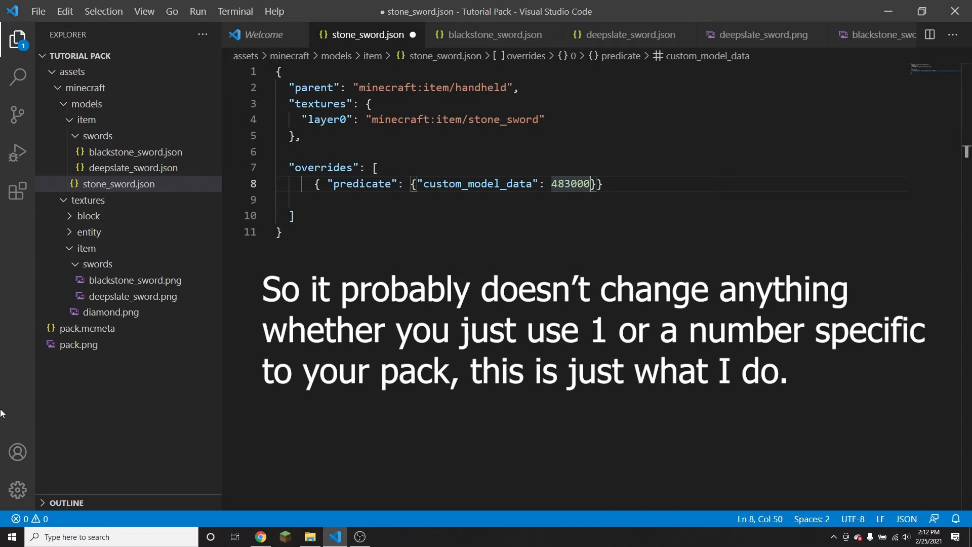
# Try 483001 and 483003 as the custom_model_data value and restore it to 483000
pyautogui.press('BackSpace')
pyautogui.write('1')
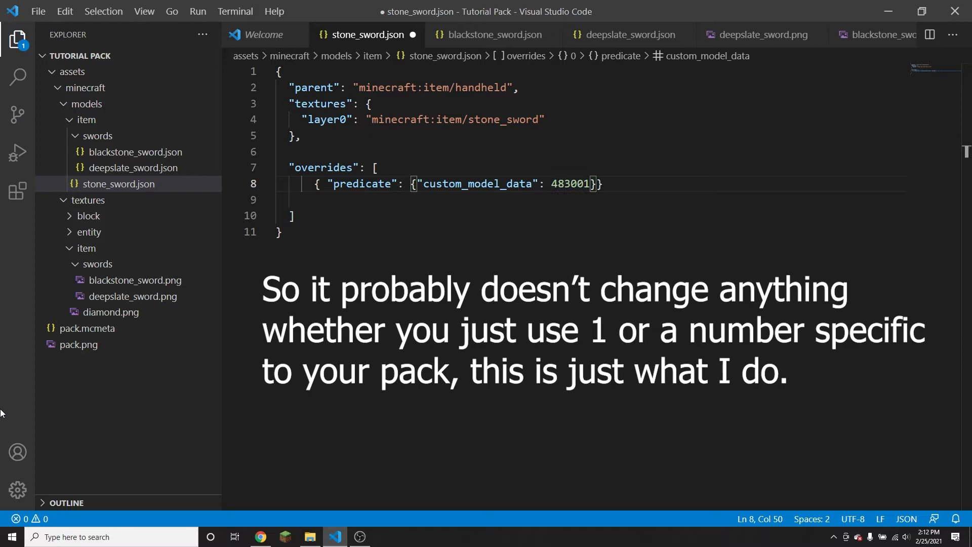
pyautogui.press('BackSpace')
pyautogui.write('3')
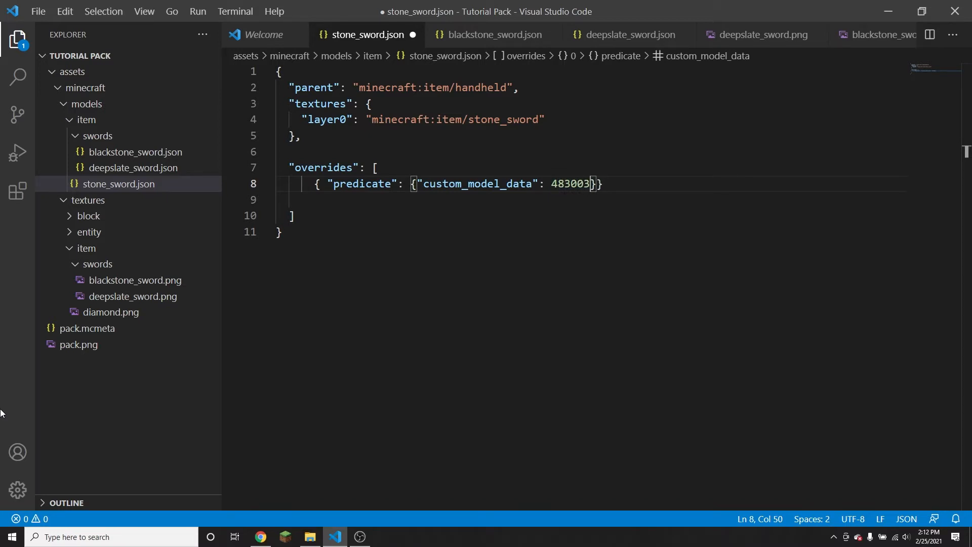
pyautogui.press('BackSpace')
pyautogui.write('0')
# Add a "model" key after the predicate object in the first override entry
pyautogui.press('Right')
pyautogui.press('Left')
pyautogui.press('Right')
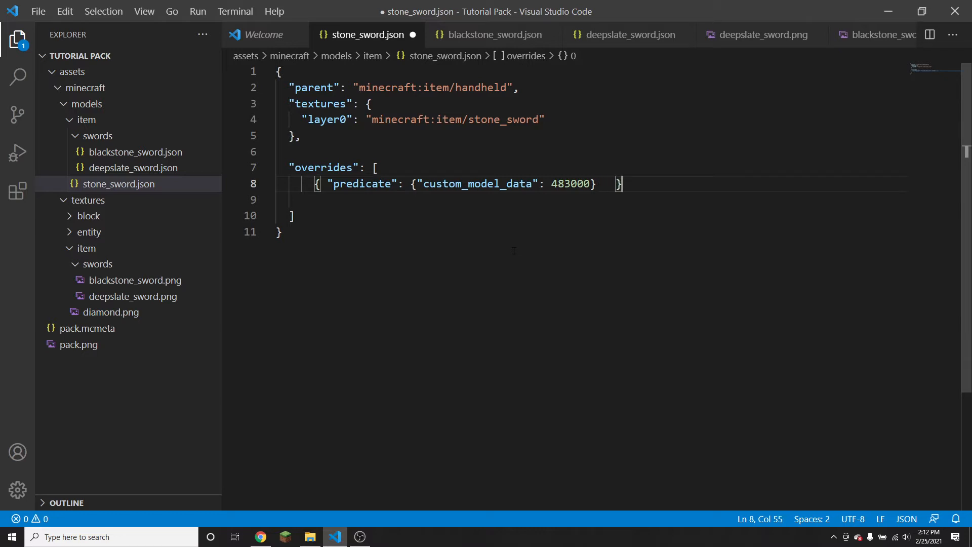
pyautogui.press('BackSpace')
pyautogui.press('BackSpace')
pyautogui.press('BackSpace')
pyautogui.write(', "')
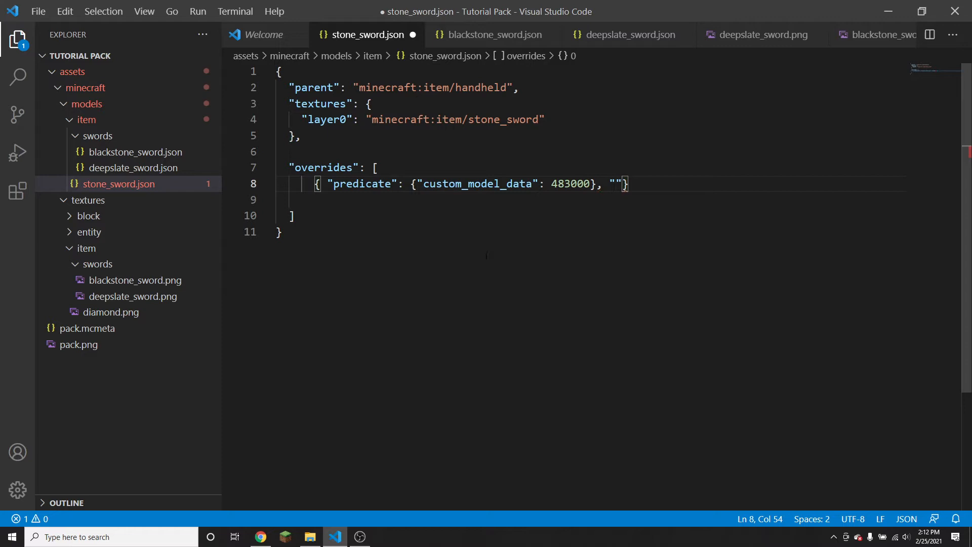
pyautogui.write('model":')
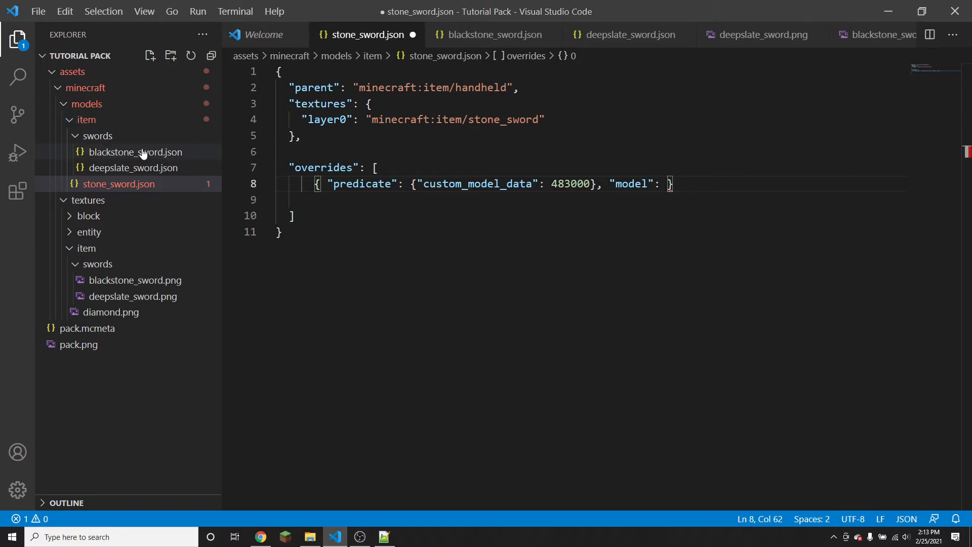
# Set the entry's model to "item/swords/blackstone_sword" and save all files
pyautogui.write('"')
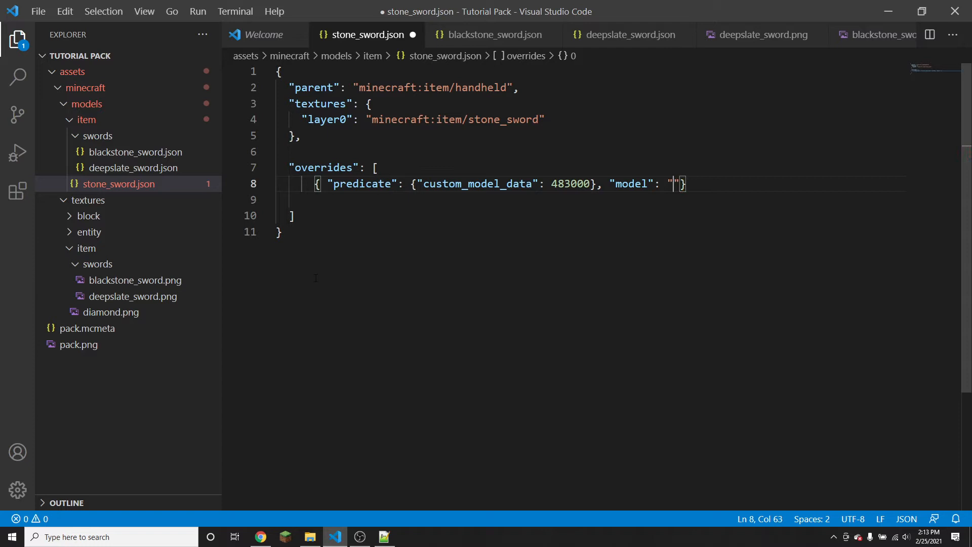
pyautogui.write('item/swo')
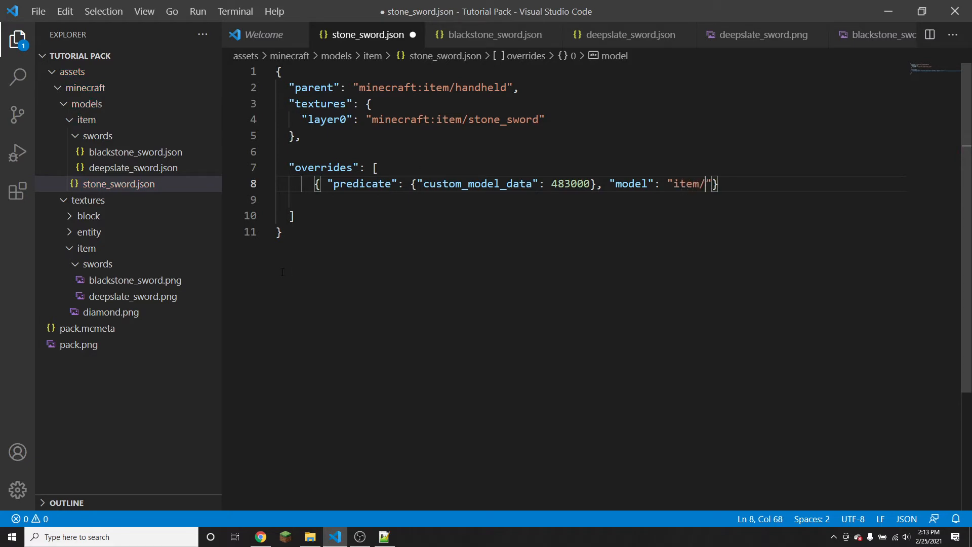
pyautogui.write('rds/b')
pyautogui.write('lackstone_s')
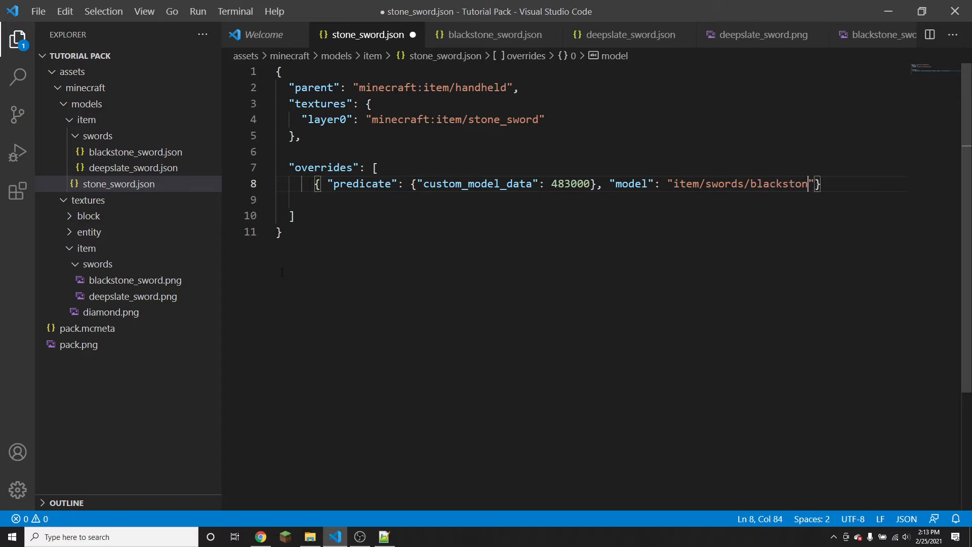
pyautogui.write('word')
pyautogui.click(50, 7)
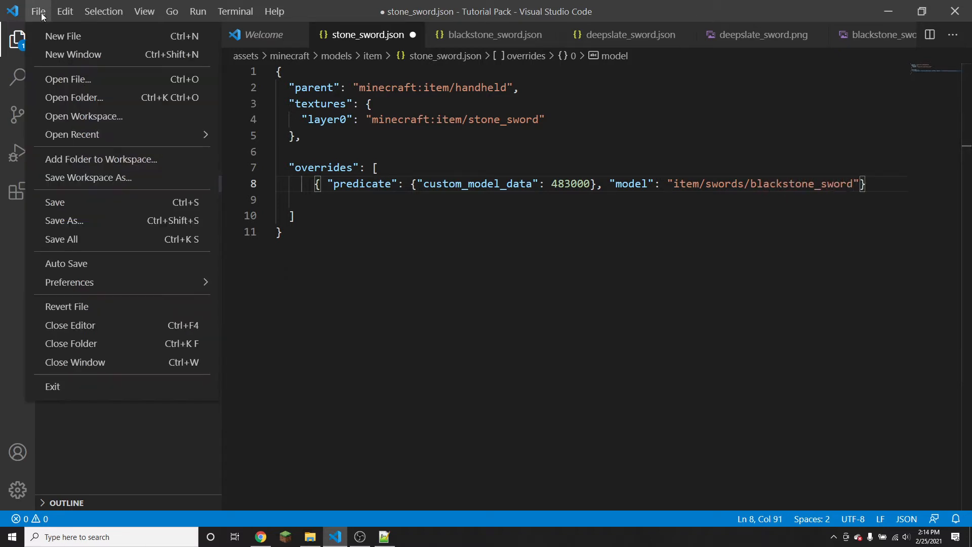
pyautogui.click(66, 239)
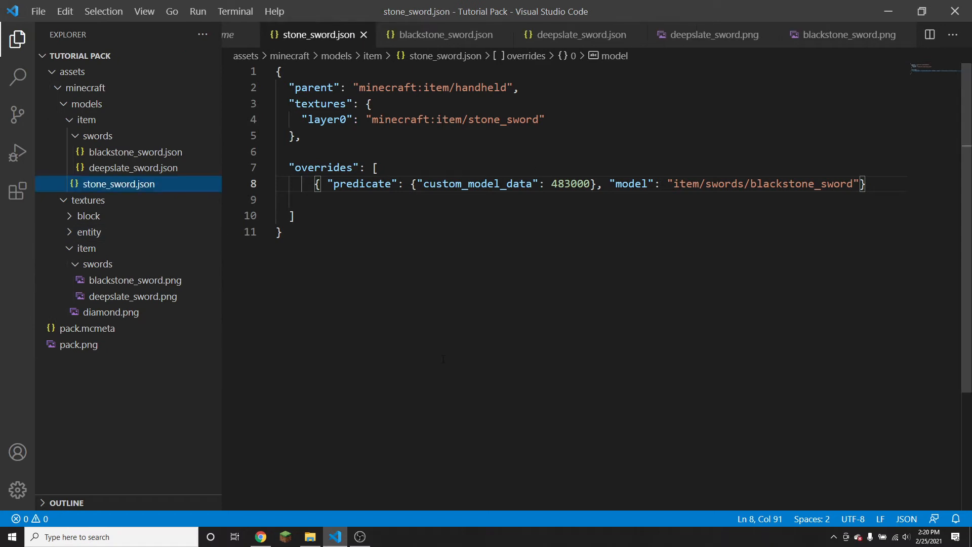
# Duplicate the blackstone override entry onto a new line, separating the two entries with a comma
pyautogui.click(896, 189)
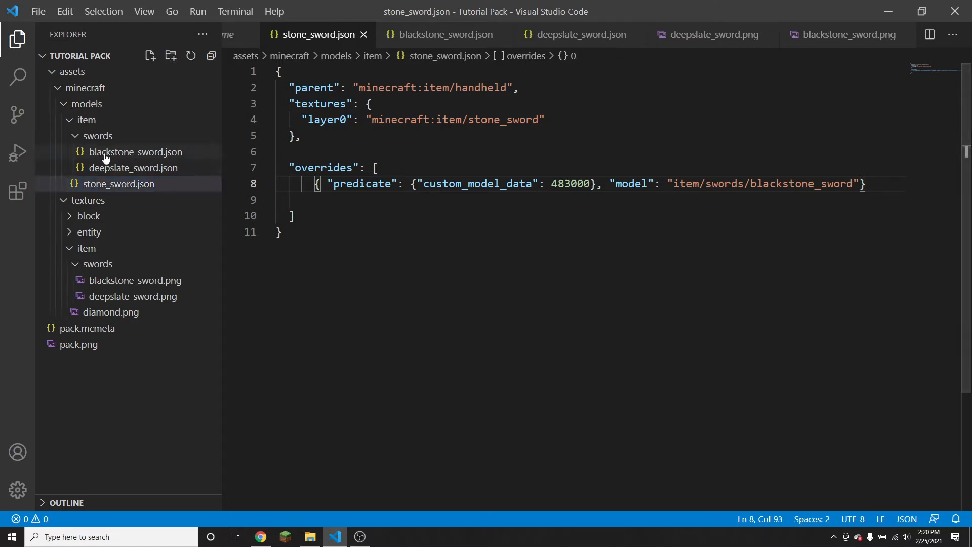
pyautogui.moveTo(866, 184); pyautogui.dragTo(317, 186)
pyautogui.hotkey('ctrl', 'c')
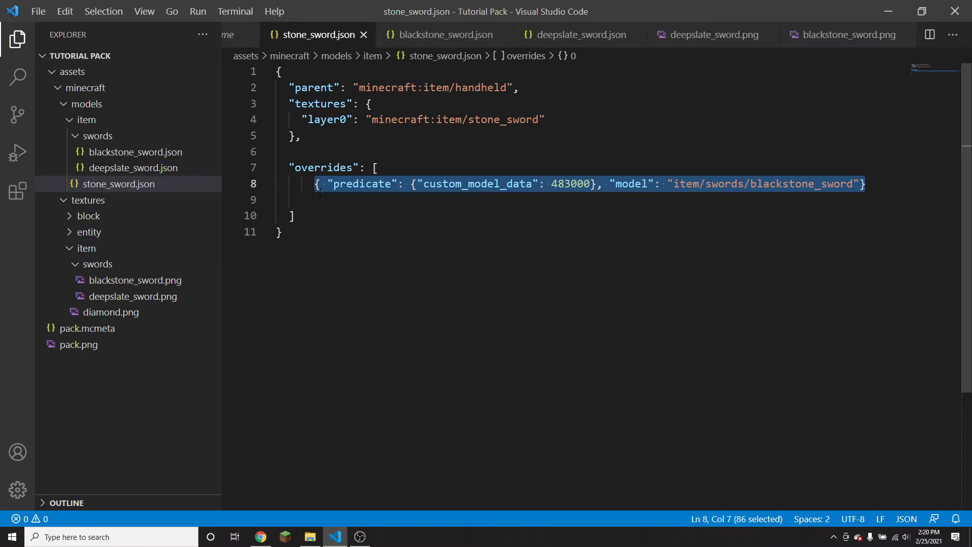
pyautogui.press('End')
pyautogui.write(',')
pyautogui.press('Return')
pyautogui.hotkey('ctrl', 'v')
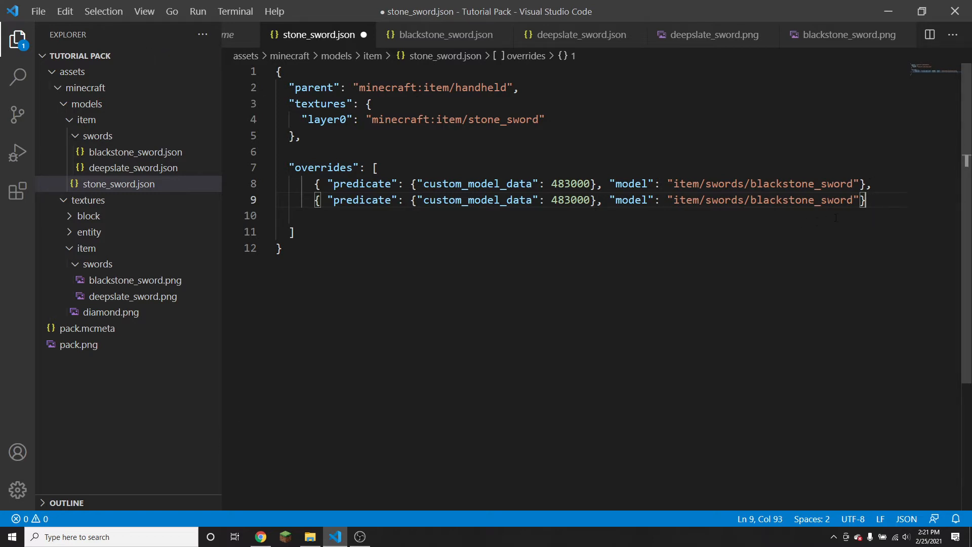
# Try adding a third, comma-separated copy of the override entry and remove it again
pyautogui.hotkey('shift', 'alt', 'Up')
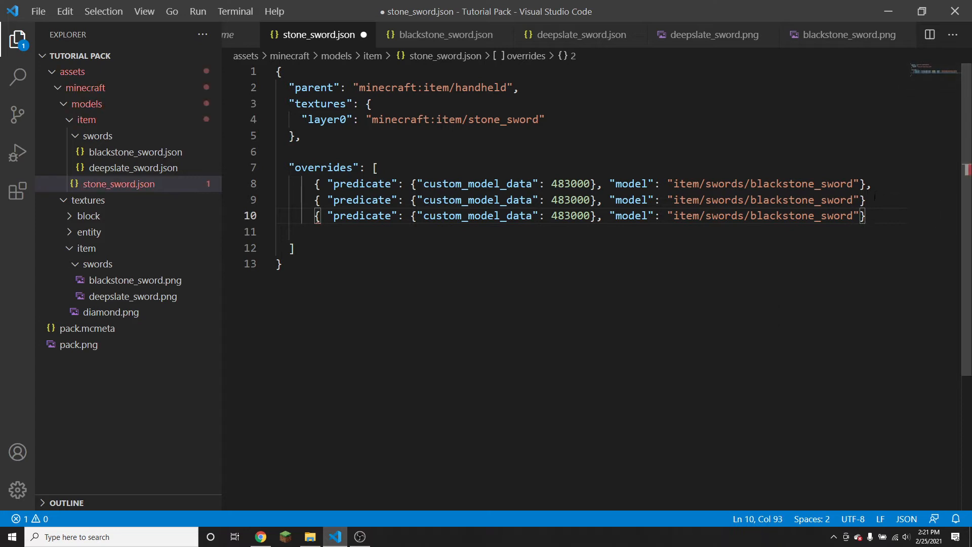
pyautogui.write(',')
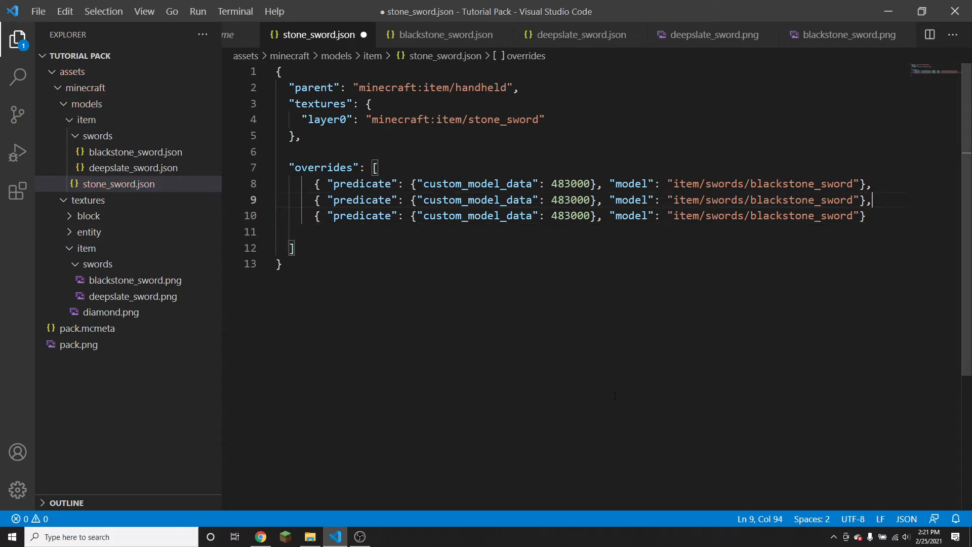
pyautogui.hotkey('ctrl', 'z')
pyautogui.hotkey('ctrl', 'z')
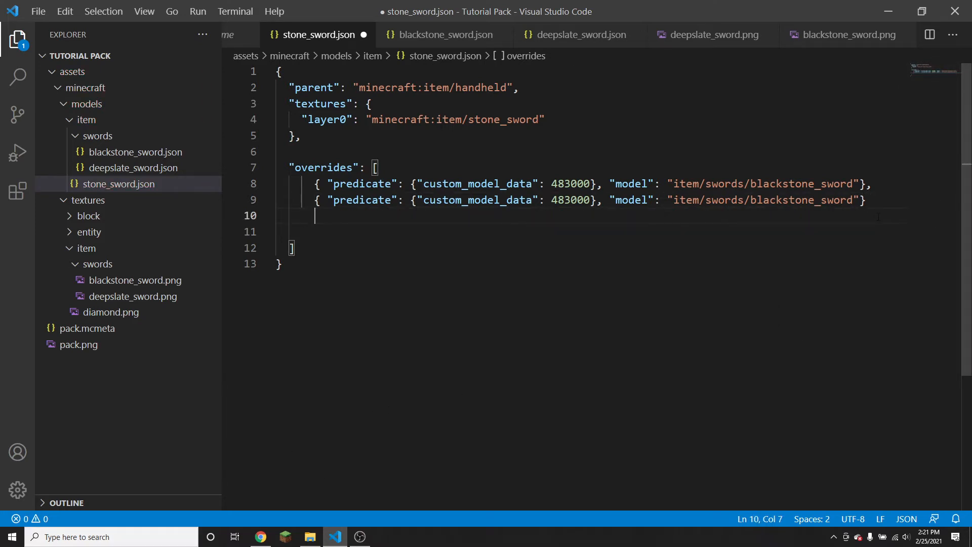
pyautogui.press('BackSpace')
pyautogui.press('BackSpace')
pyautogui.press('BackSpace')
pyautogui.press('BackSpace')
# Delete the blank line before the closing bracket and set the second entry's custom_model_data to 483001
pyautogui.click(304, 237)
pyautogui.press('Up')
pyautogui.press('BackSpace')
pyautogui.click(591, 199)
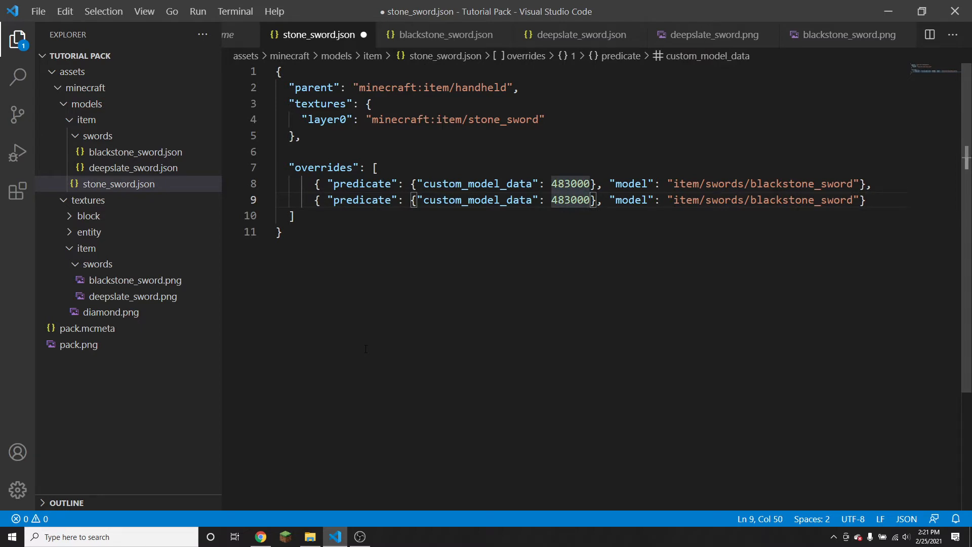
pyautogui.press('BackSpace')
pyautogui.write('1')
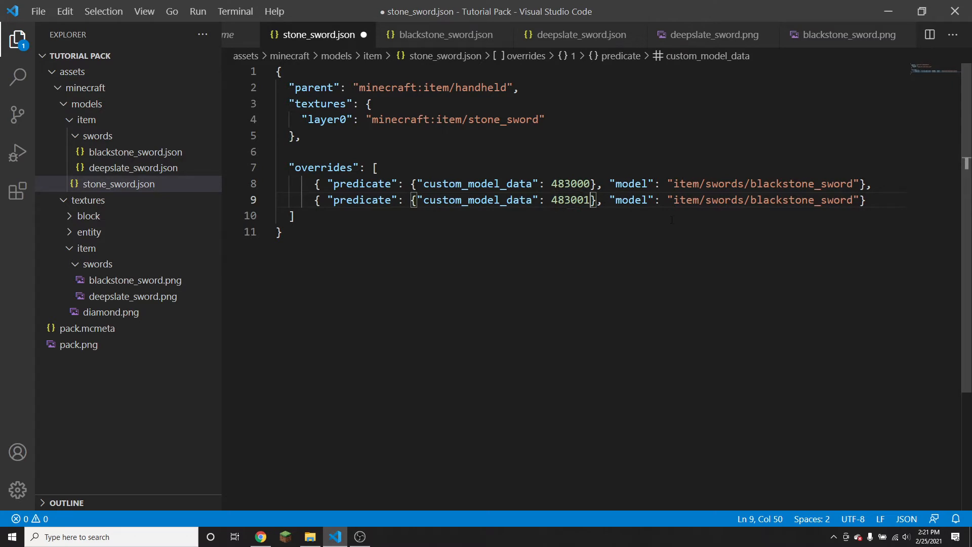
# Change the second entry's model to "item/swords/deepslate_sword" and save all files
pyautogui.moveTo(815, 200); pyautogui.dragTo(751, 201)
pyautogui.write('deepslate')
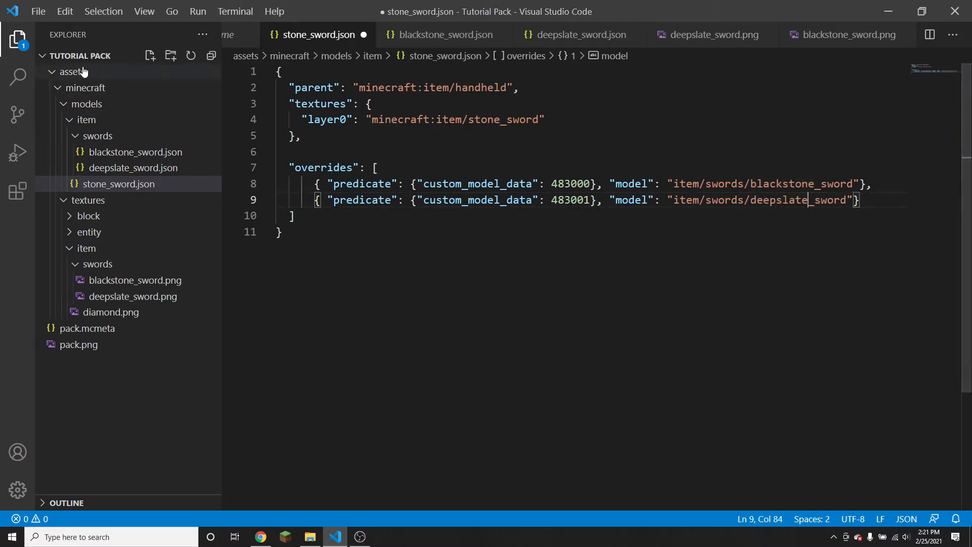
pyautogui.click(38, 11)
pyautogui.click(100, 239)
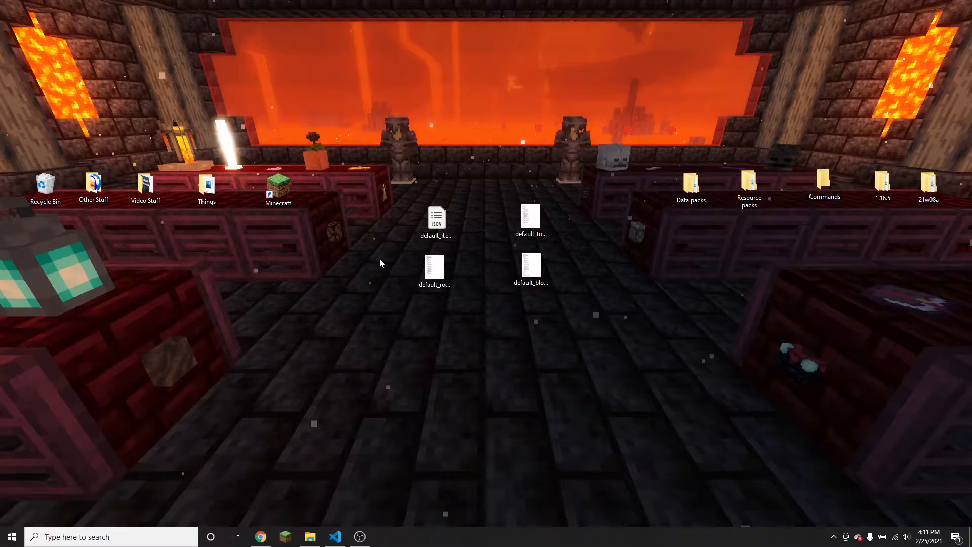
# Open default_tool_model.json from the desktop in Notepad++ and review its textures and display settings
pyautogui.doubleClick(542, 221)
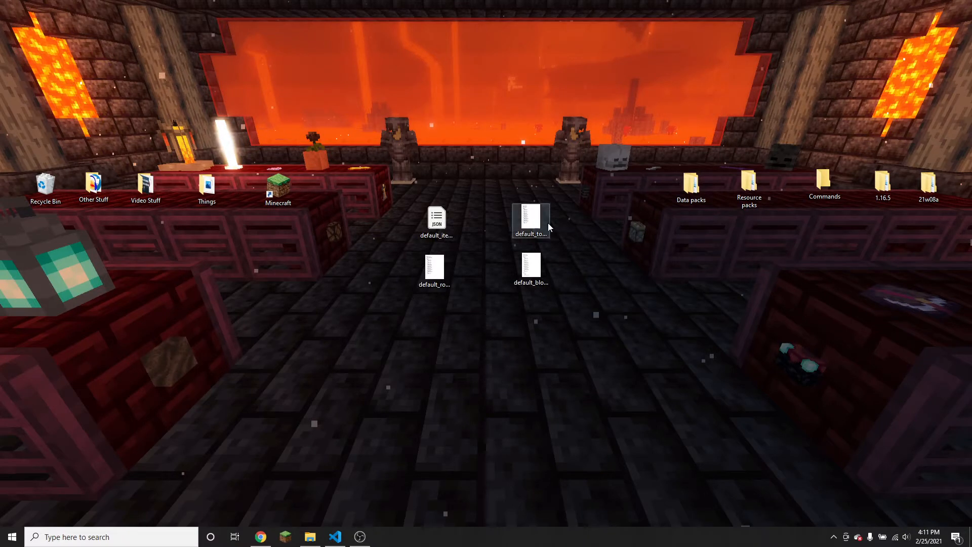
pyautogui.rightClick(541, 222)
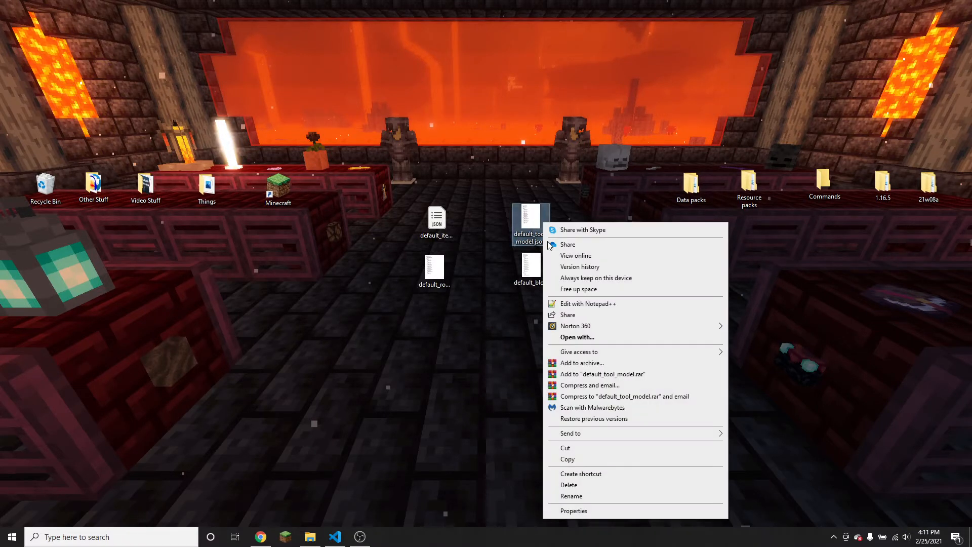
pyautogui.click(603, 304)
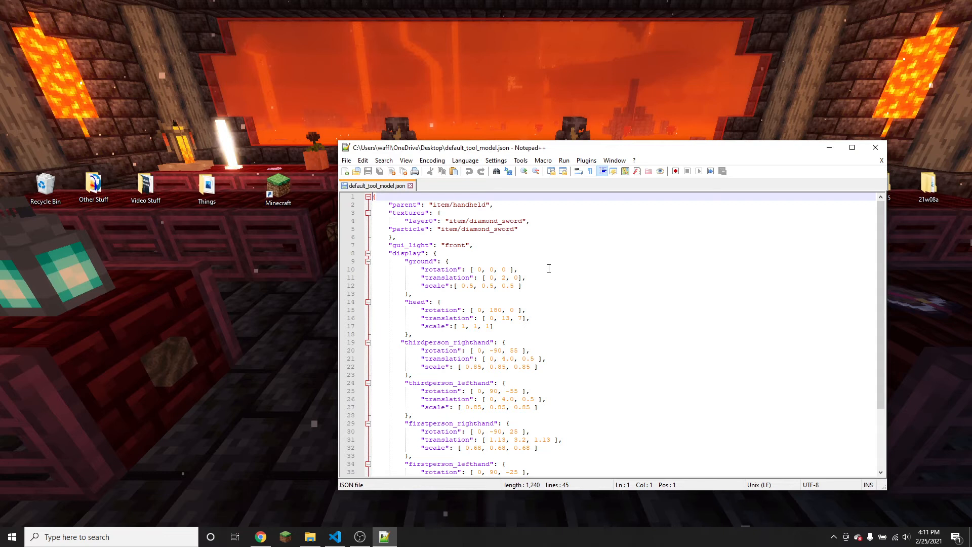
pyautogui.scroll(-4, 544, 266)
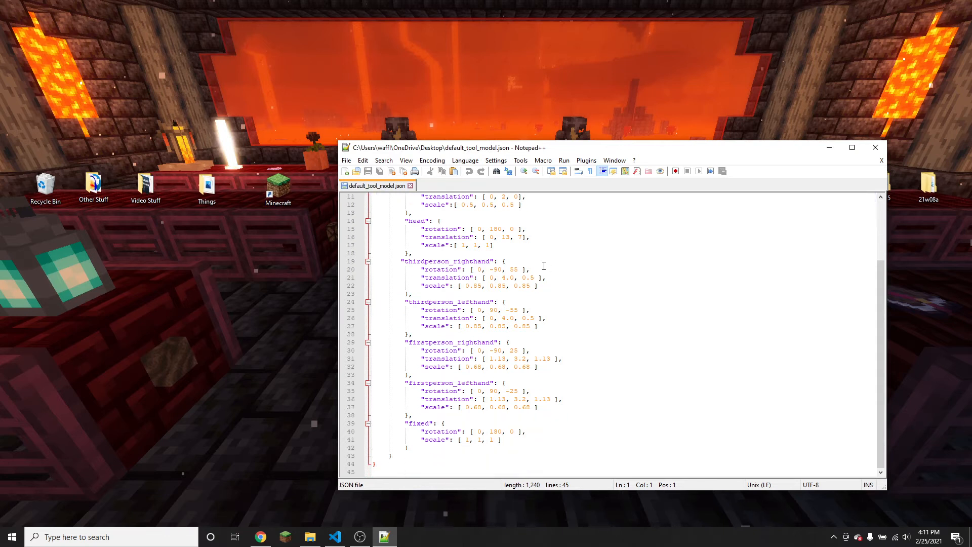
pyautogui.scroll(4, 552, 288)
pyautogui.scroll(-4, 554, 293)
pyautogui.scroll(4, 536, 426)
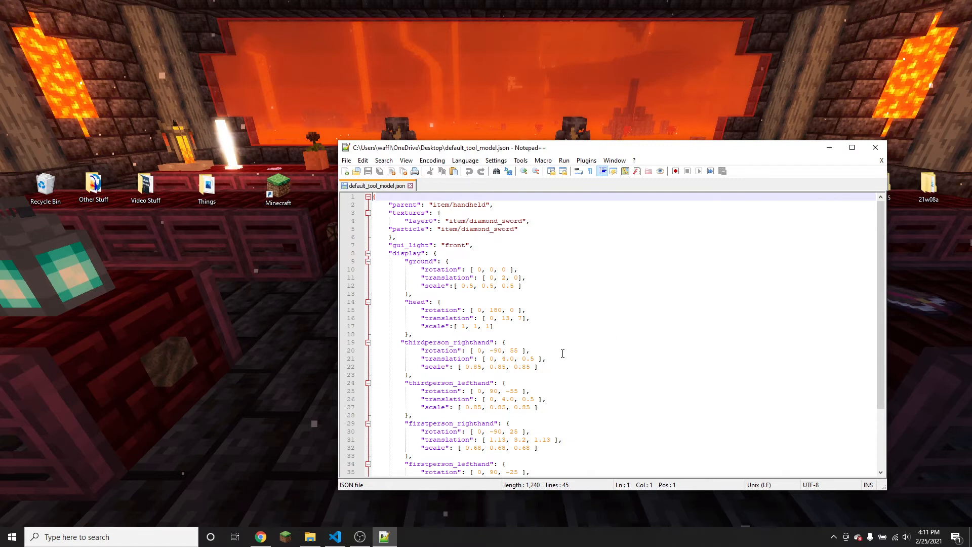
pyautogui.scroll(-4, 582, 362)
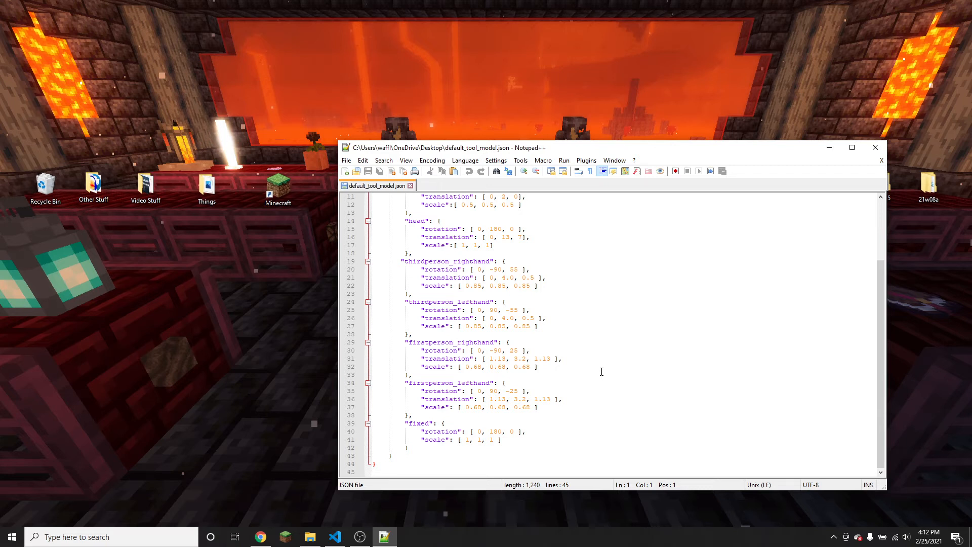
pyautogui.scroll(4, 597, 382)
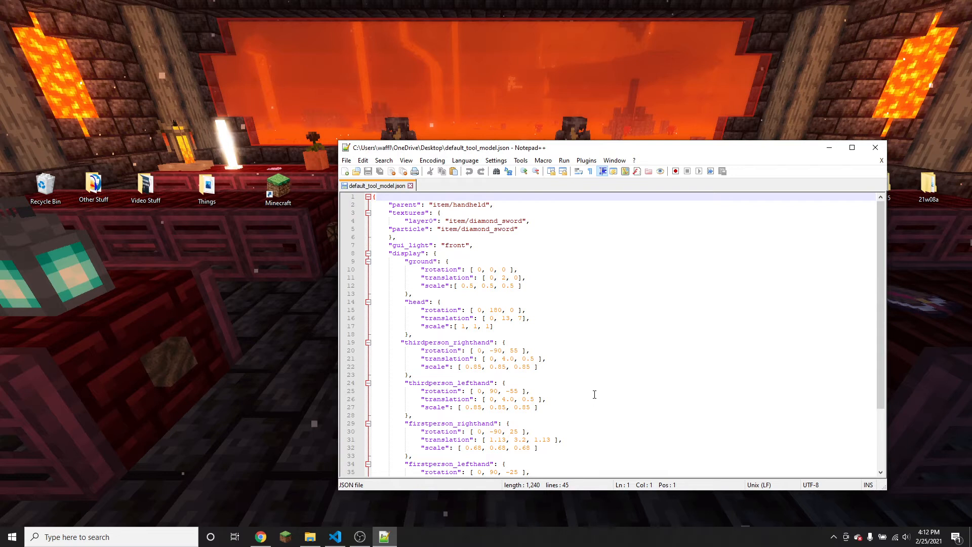
# Copy the entire default_tool_model.json template and replace the contents of deepslate_sword.json in Visual Studio Code with it
pyautogui.click(594, 393)
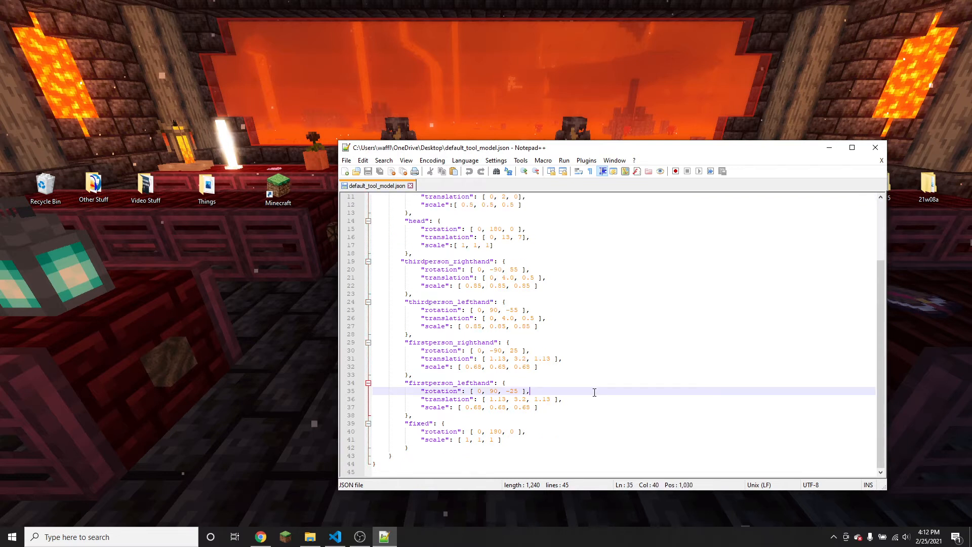
pyautogui.hotkey('ctrl', 'a')
pyautogui.click(335, 537)
pyautogui.click(138, 168)
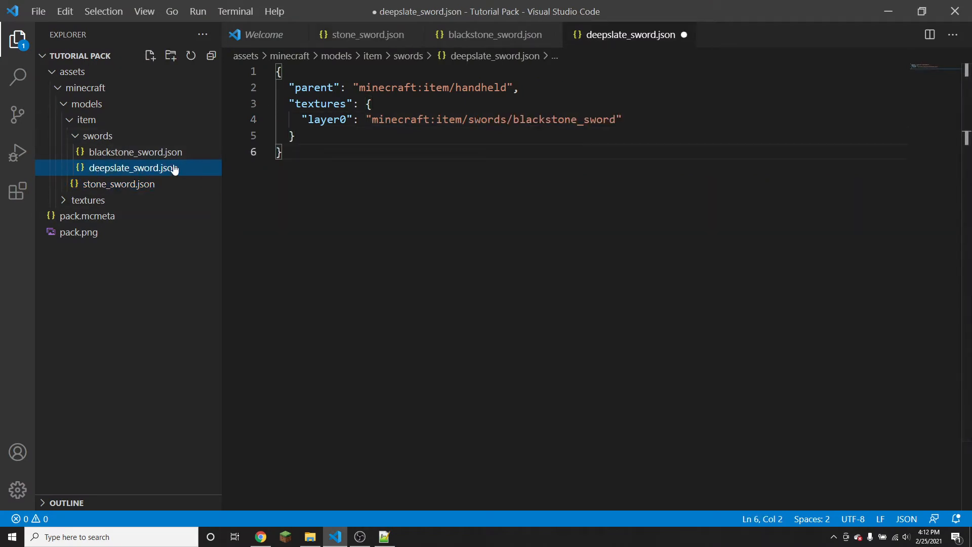
pyautogui.click(390, 152)
pyautogui.hotkey('ctrl', 'a')
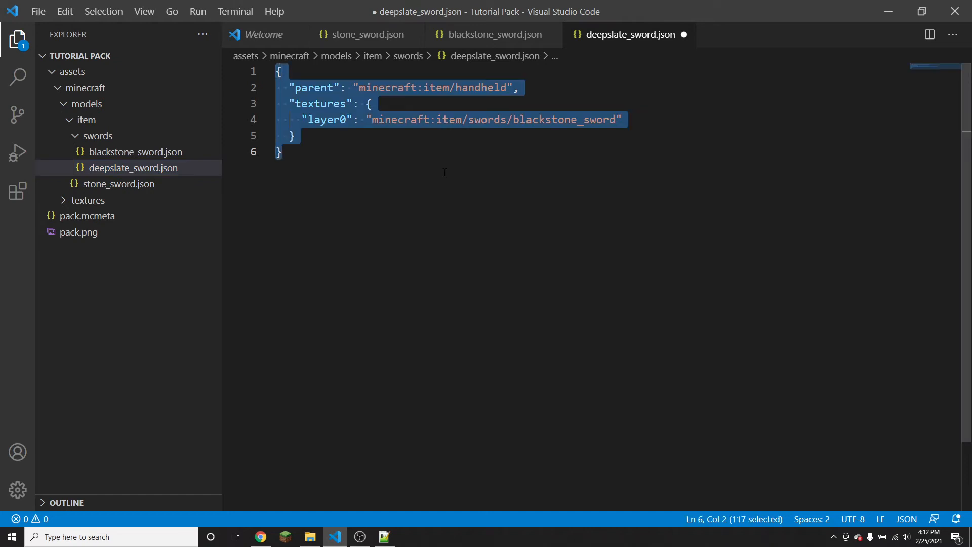
pyautogui.hotkey('ctrl', 'v')
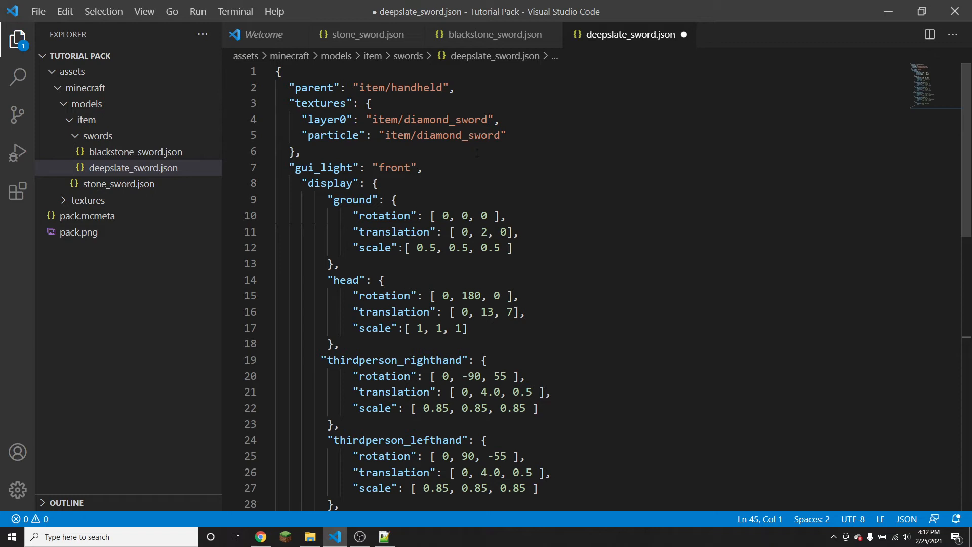
# Set the layer0 texture in deepslate_sword.json to "item/swords/deepslate_sword"
pyautogui.doubleClick(480, 135)
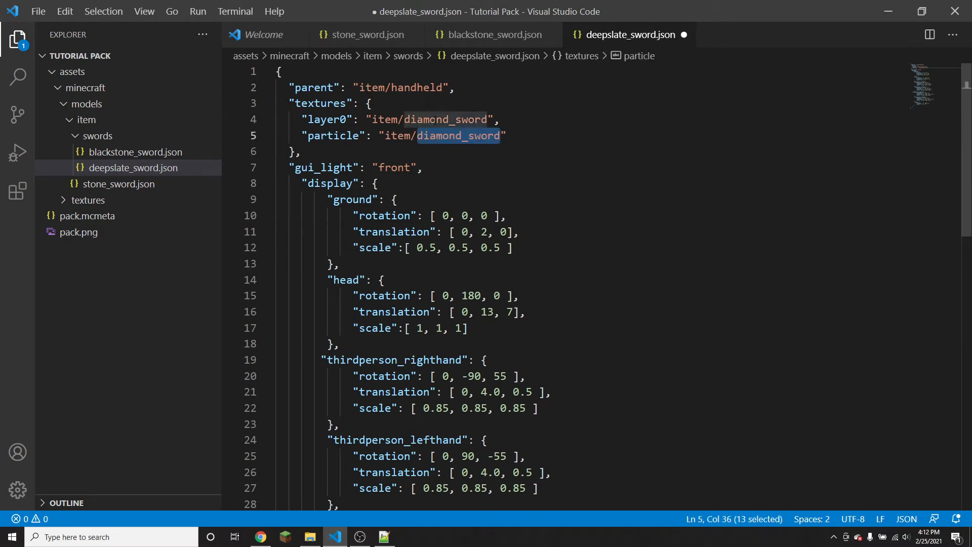
pyautogui.click(436, 120)
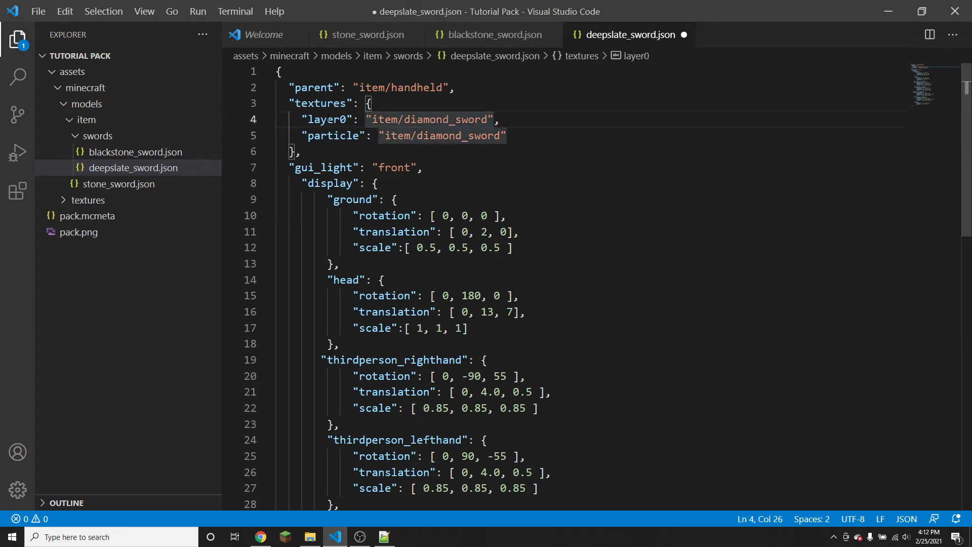
pyautogui.doubleClick(436, 119)
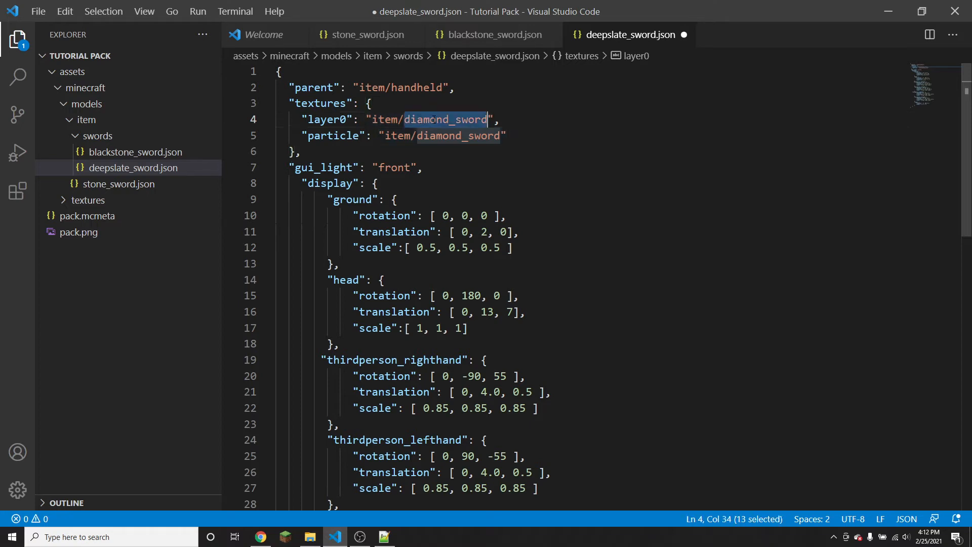
pyautogui.write('swords')
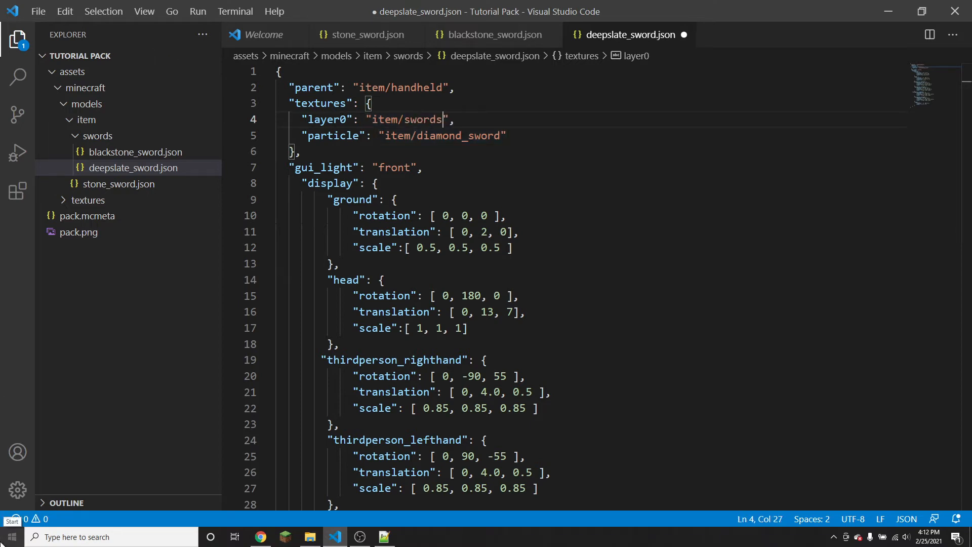
pyautogui.write('/deepslate_sword')
# Copy the layer0 texture path in deepslate_sword.json and set the particle texture to "item/swords/deepslate_sword" with it
pyautogui.press('Right')
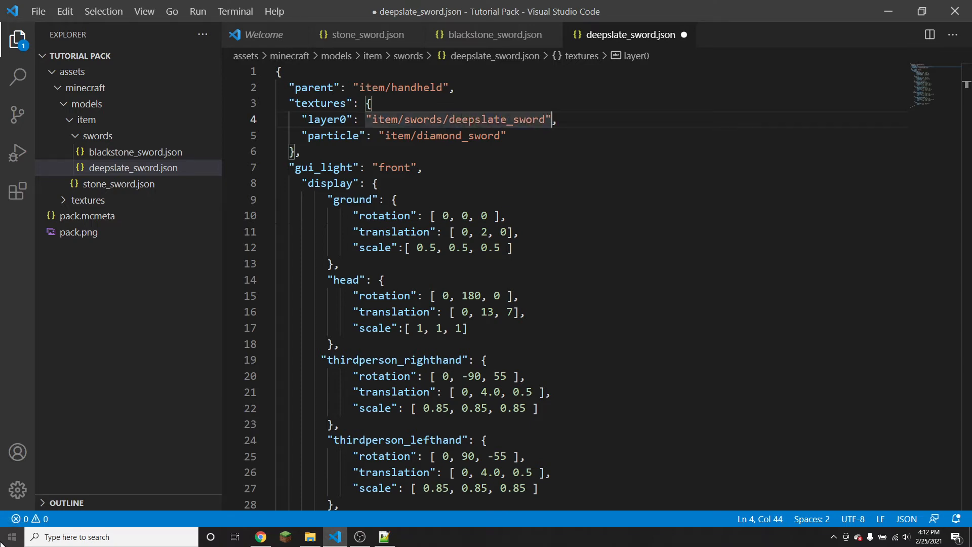
pyautogui.hotkey('shift', 'Left')
pyautogui.hotkey('shift', 'Left')
pyautogui.hotkey('shift', 'Left')
pyautogui.hotkey('shift', 'Left')
pyautogui.hotkey('shift', 'Left')
pyautogui.hotkey('shift', 'Left')
pyautogui.hotkey('shift', 'Left')
pyautogui.hotkey('shift', 'Left')
pyautogui.hotkey('shift', 'Left')
pyautogui.hotkey('shift', 'Left')
pyautogui.hotkey('shift', 'Left')
pyautogui.hotkey('shift', 'Left')
pyautogui.hotkey('shift', 'Left')
pyautogui.hotkey('shift', 'Left')
pyautogui.hotkey('shift', 'Left')
pyautogui.hotkey('shift', 'Left')
pyautogui.hotkey('shift', 'Left')
pyautogui.hotkey('shift', 'Left')
pyautogui.hotkey('shift', 'Left')
pyautogui.hotkey('shift', 'Left')
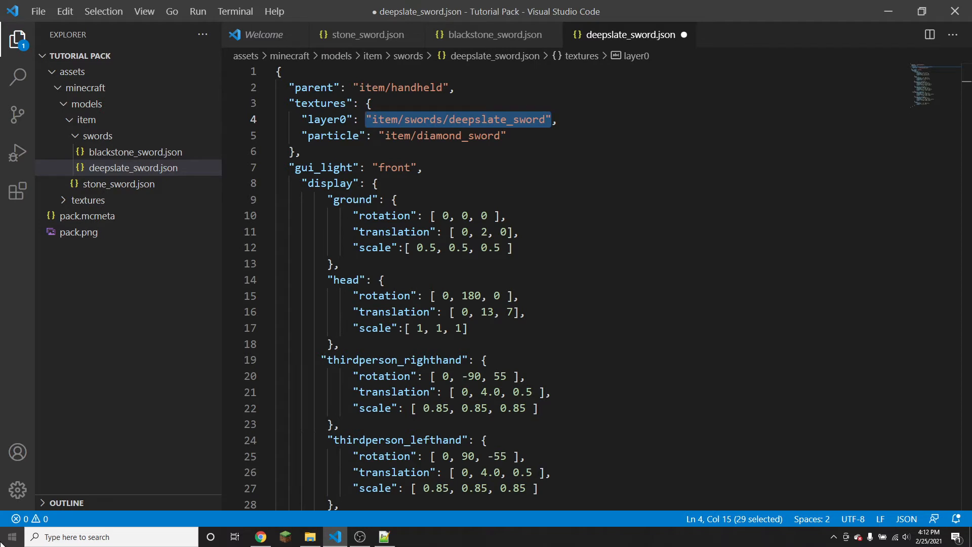
pyautogui.moveTo(506, 135); pyautogui.dragTo(379, 138)
pyautogui.hotkey('ctrl', 'v')
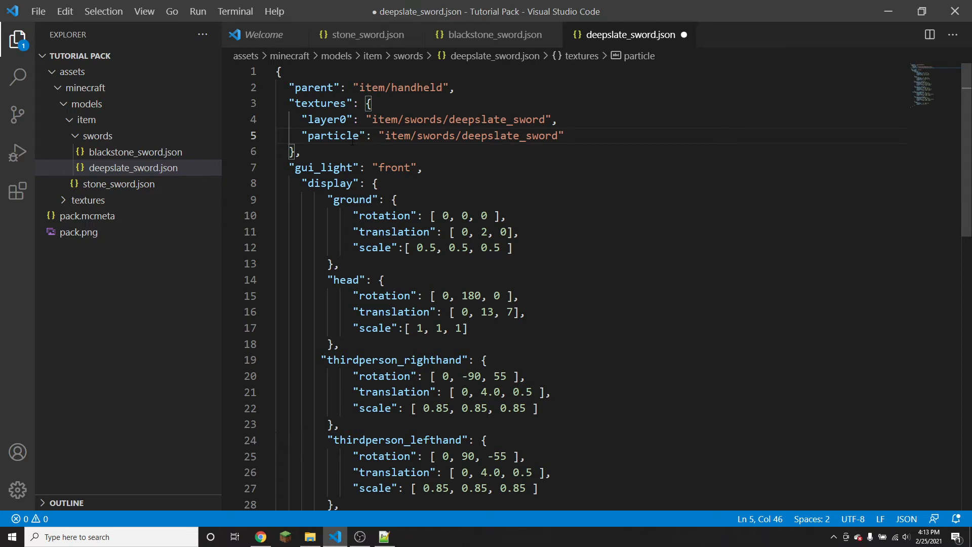
# Review the gui_light value and the display settings of deepslate_sword.json, from the ground entry through the fixed rotation
pyautogui.moveTo(290, 167); pyautogui.dragTo(418, 167)
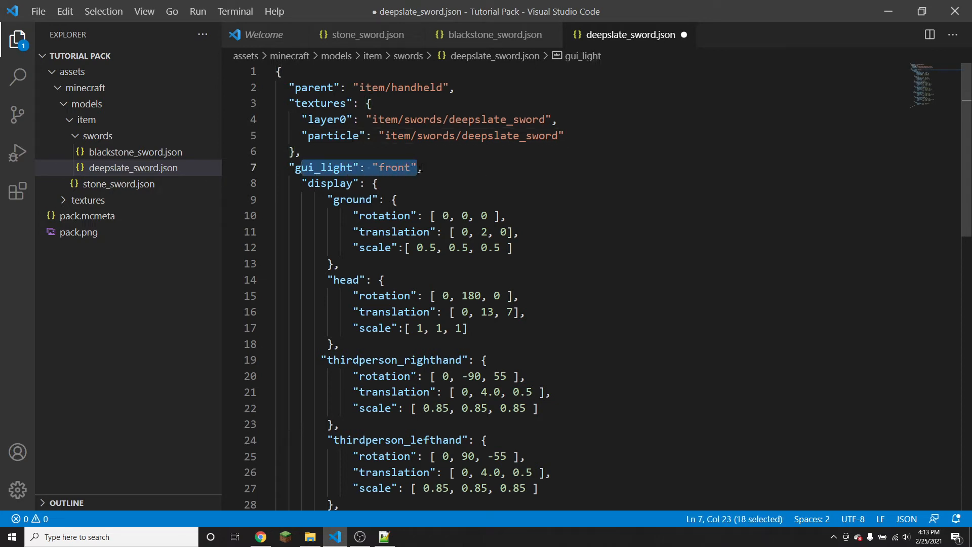
pyautogui.click(434, 167)
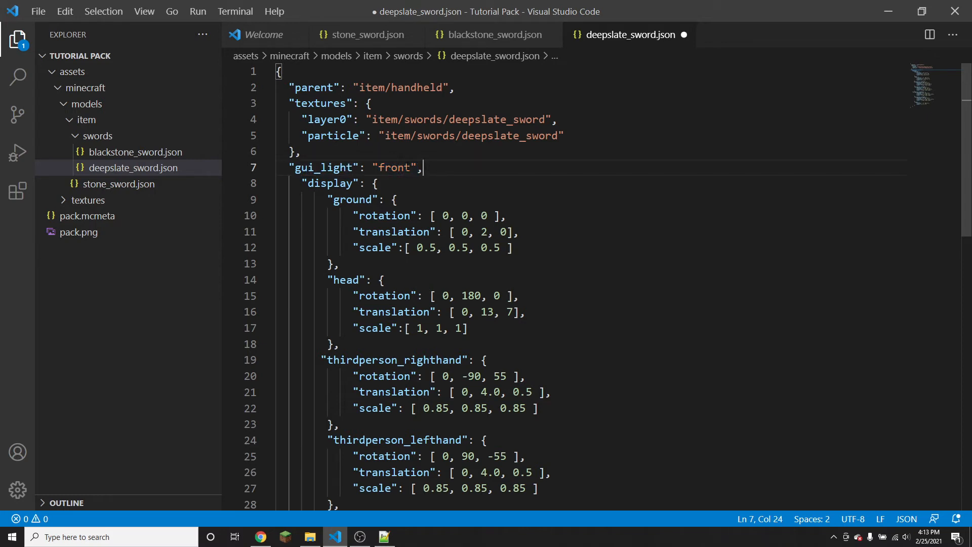
pyautogui.doubleClick(395, 167)
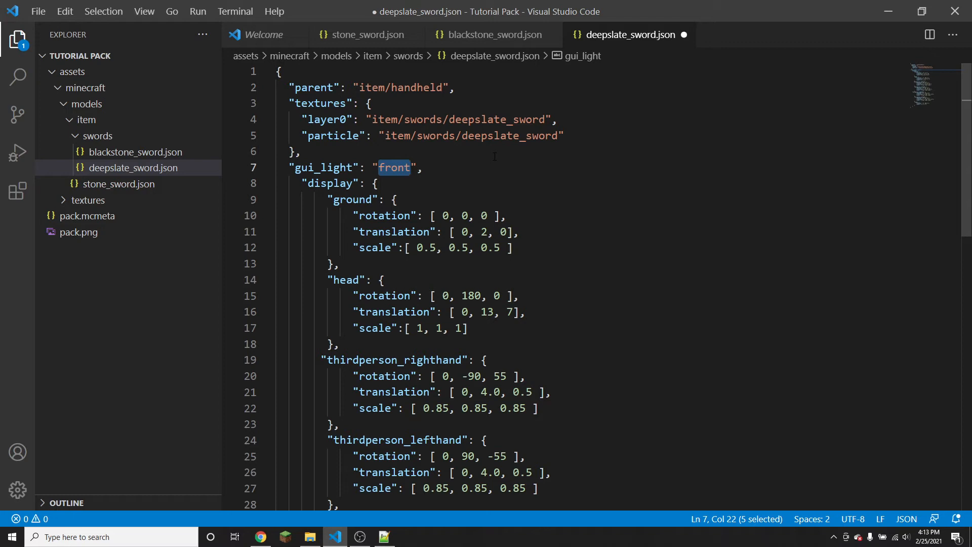
pyautogui.click(451, 171)
pyautogui.scroll(-2, 363, 199)
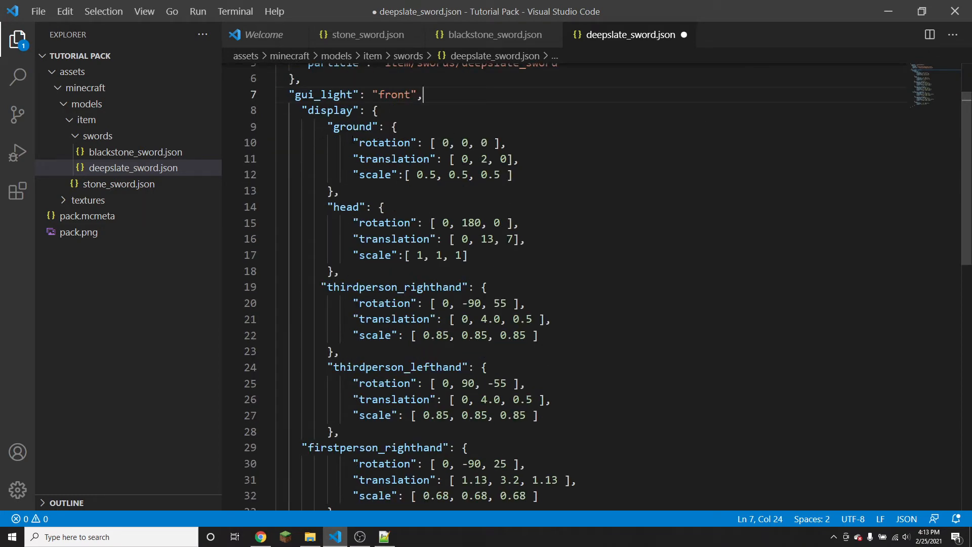
pyautogui.doubleClick(372, 127)
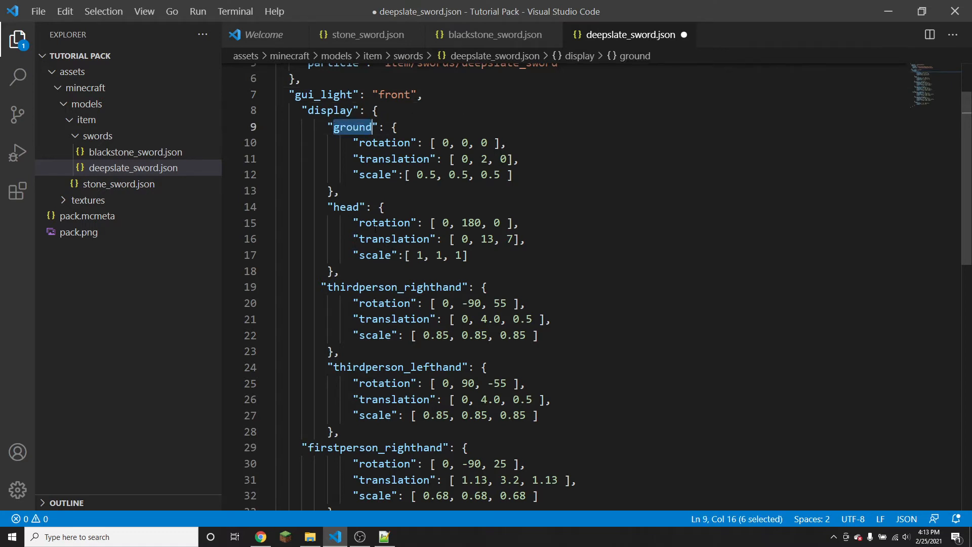
pyautogui.scroll(-5, 424, 249)
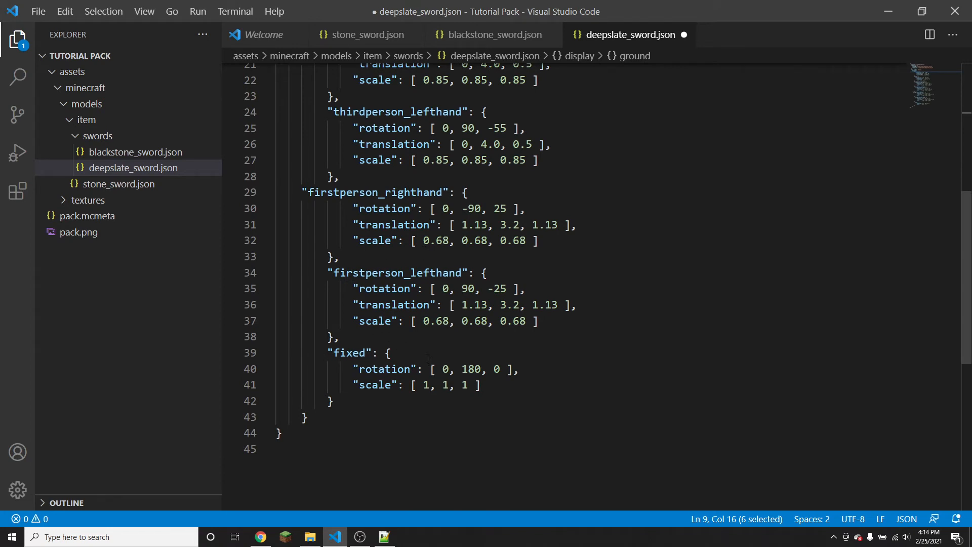
pyautogui.moveTo(321, 350); pyautogui.dragTo(462, 368)
pyautogui.click(461, 368)
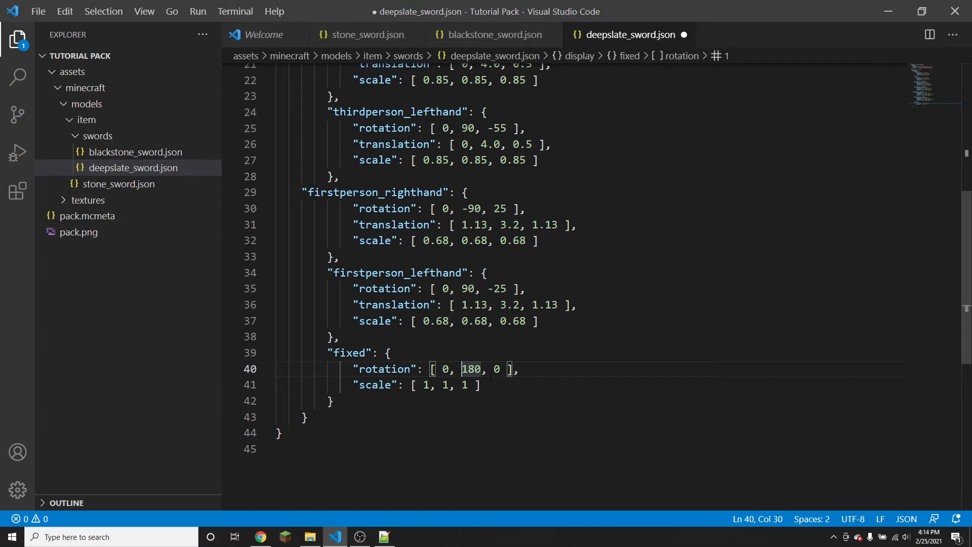
pyautogui.scroll(7, 501, 410)
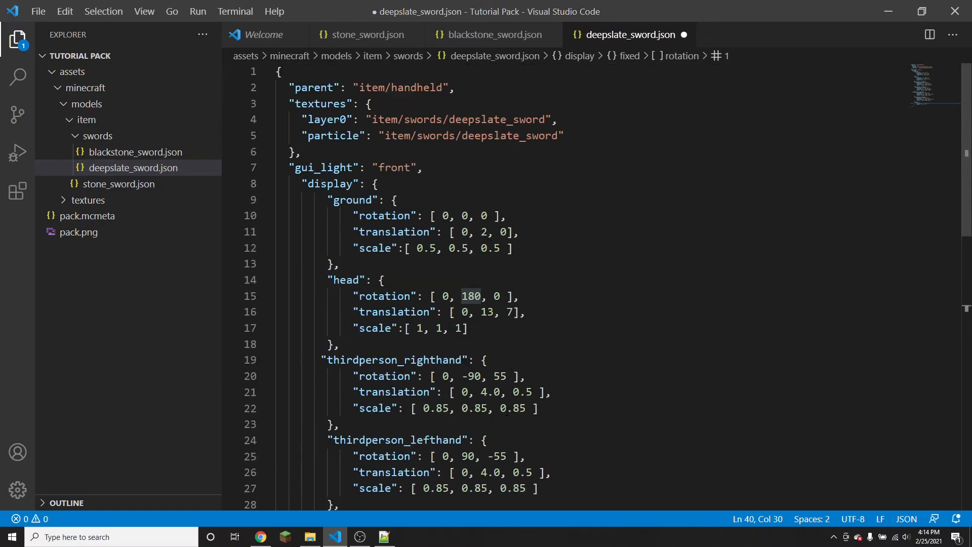
# Save all files in Visual Studio Code and launch Blockbench
pyautogui.click(43, 9)
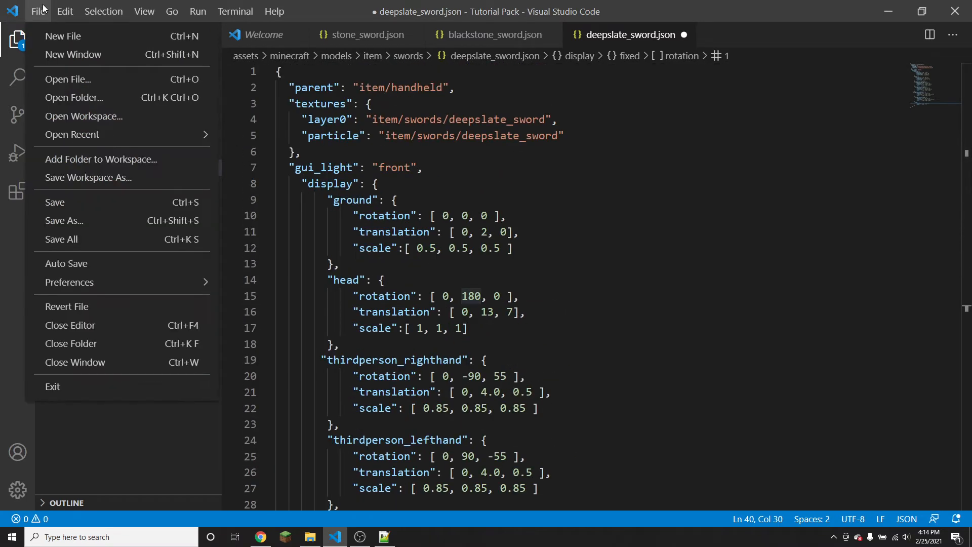
pyautogui.click(74, 238)
pyautogui.click(107, 536)
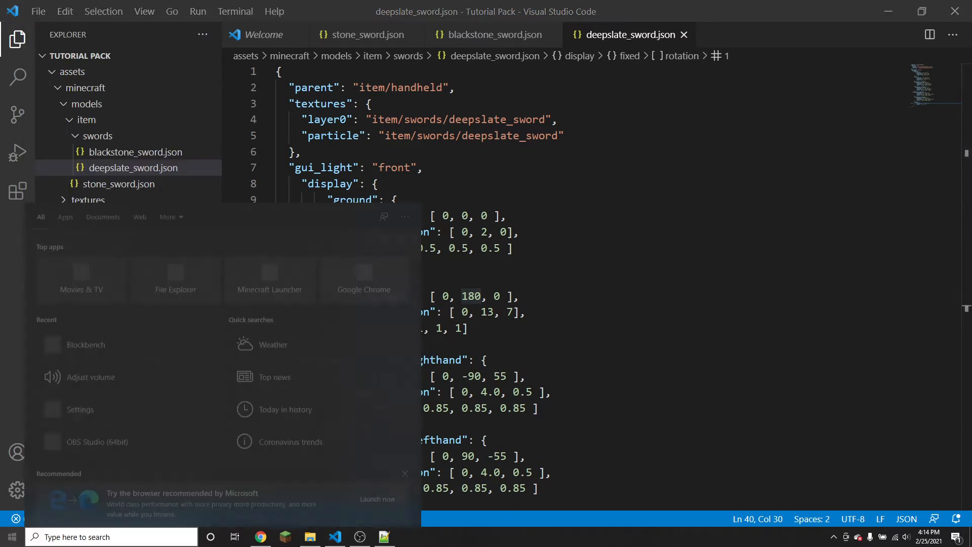
pyautogui.write('blo')
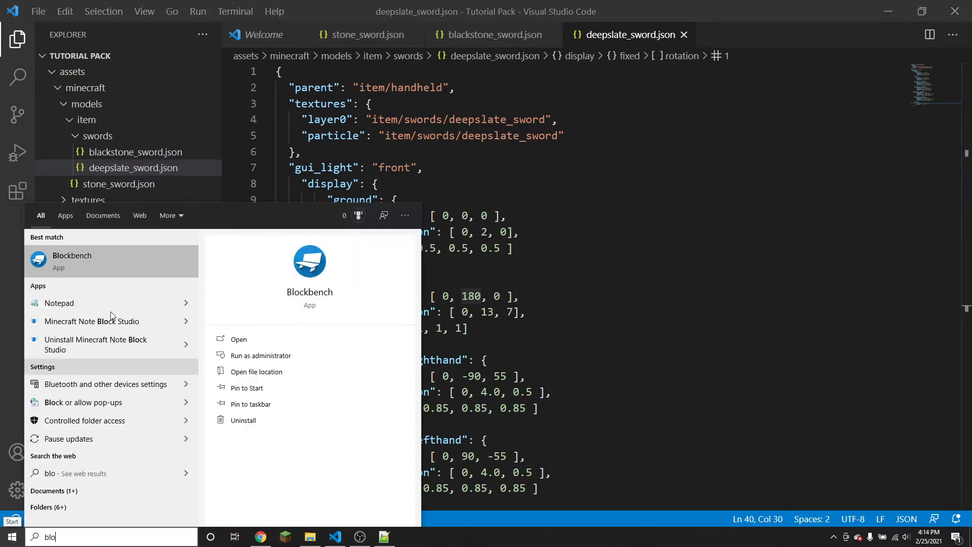
pyautogui.click(92, 264)
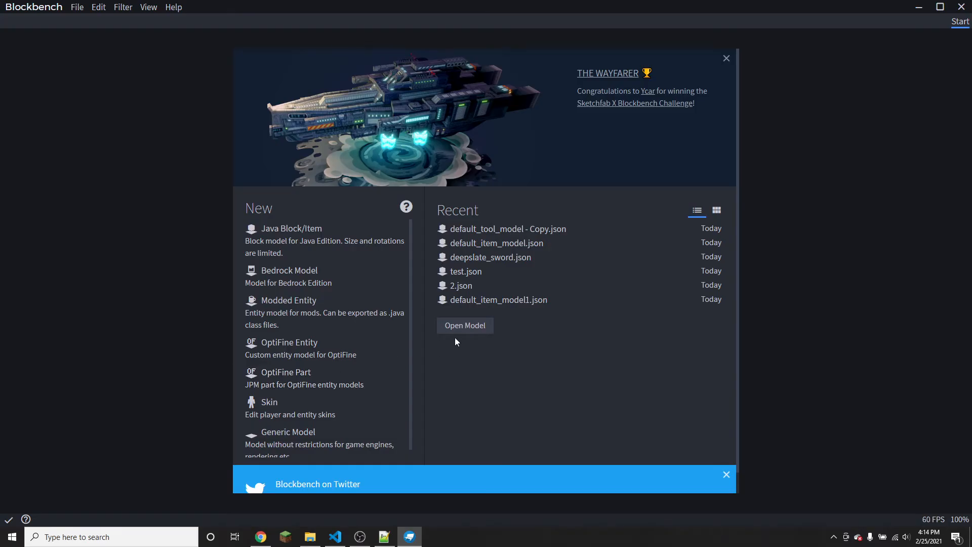
# Open the model deepslate_sword.json from the Tutorial Pack's assets/minecraft/models/item/swords folder inside the desktop's Resource packs folder
pyautogui.click(465, 327)
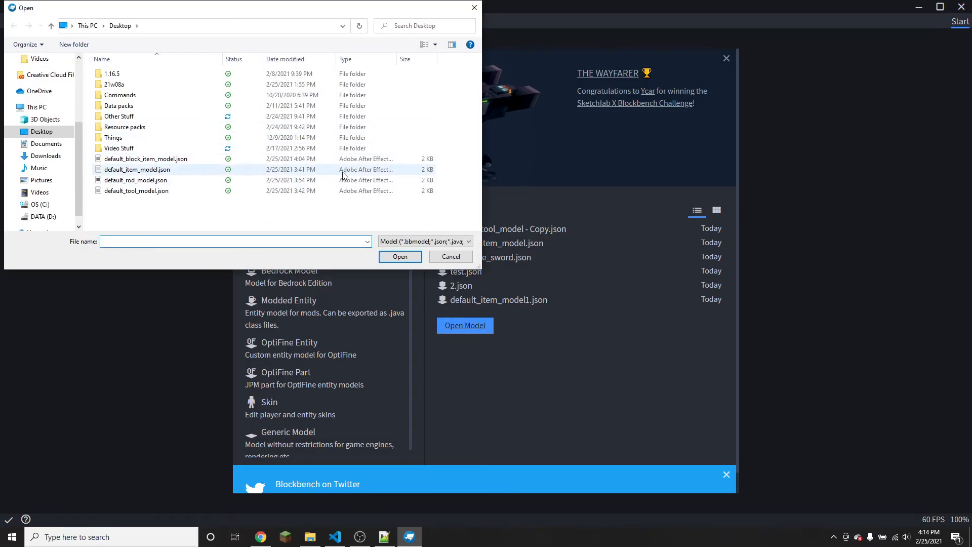
pyautogui.doubleClick(156, 128)
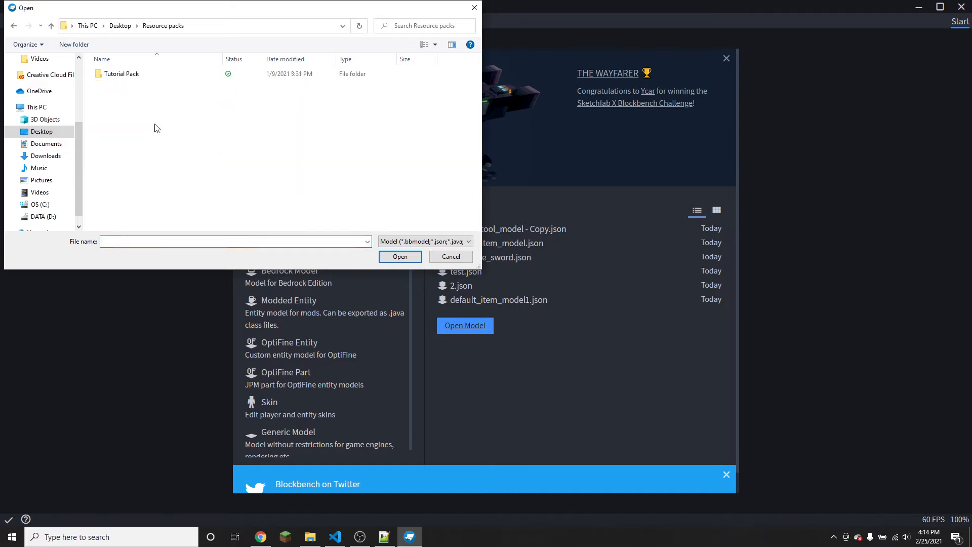
pyautogui.doubleClick(142, 74)
pyautogui.doubleClick(142, 75)
pyautogui.doubleClick(141, 74)
pyautogui.doubleClick(141, 75)
pyautogui.doubleClick(141, 75)
pyautogui.doubleClick(140, 74)
pyautogui.click(147, 85)
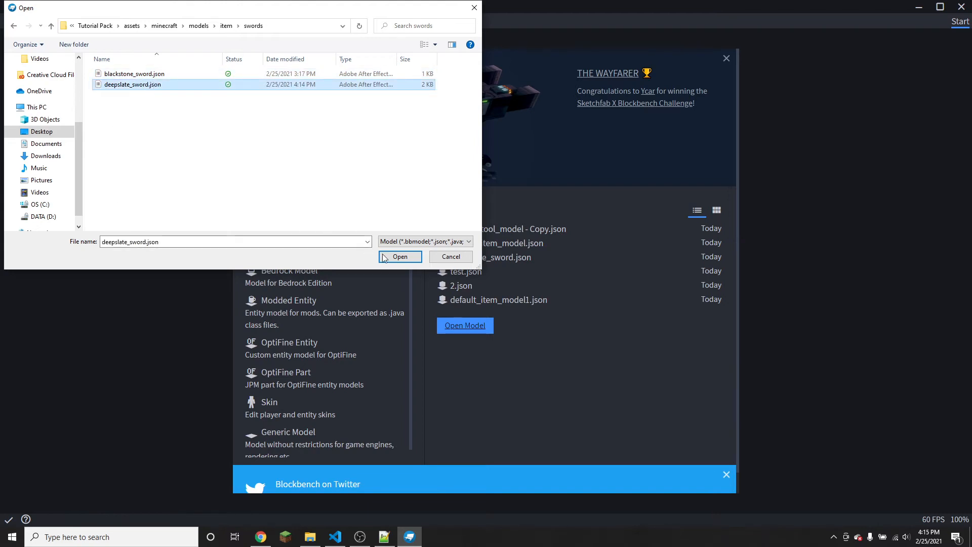
pyautogui.click(401, 259)
# Examine the deepslate sword in display mode, viewing the third-person right-hand slot, the ground slot and both first-person slots
pyautogui.moveTo(352, 323); pyautogui.dragTo(395, 274)
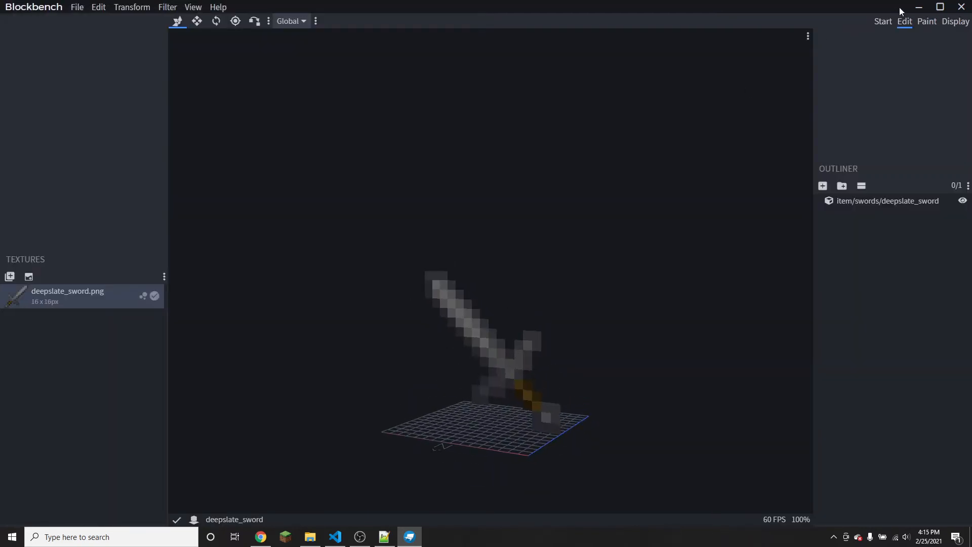
pyautogui.click(956, 21)
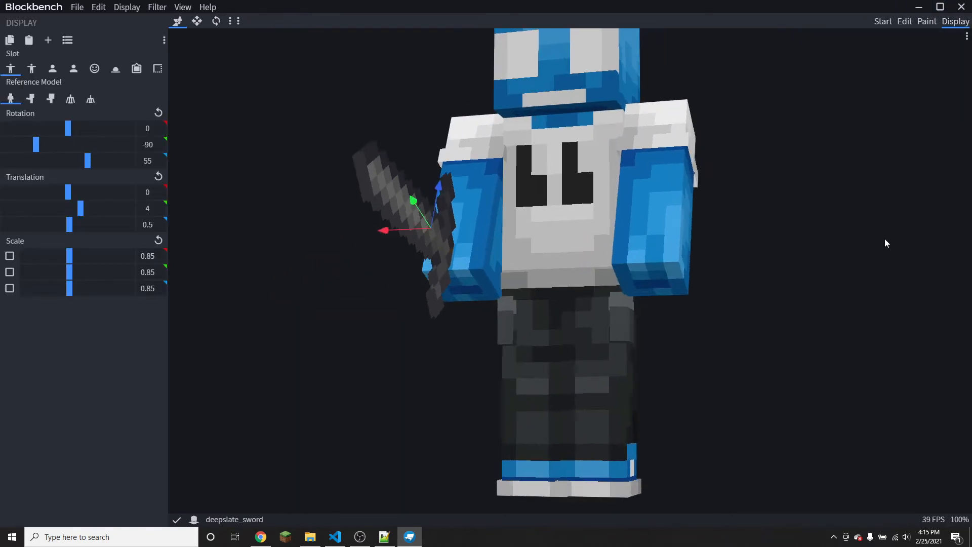
pyautogui.moveTo(874, 296); pyautogui.dragTo(705, 290)
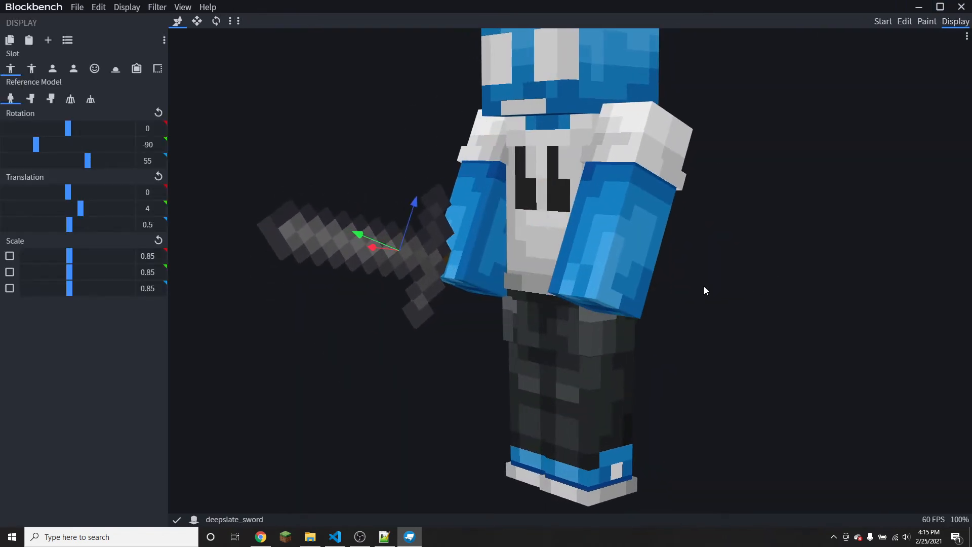
pyautogui.moveTo(355, 373); pyautogui.dragTo(284, 375)
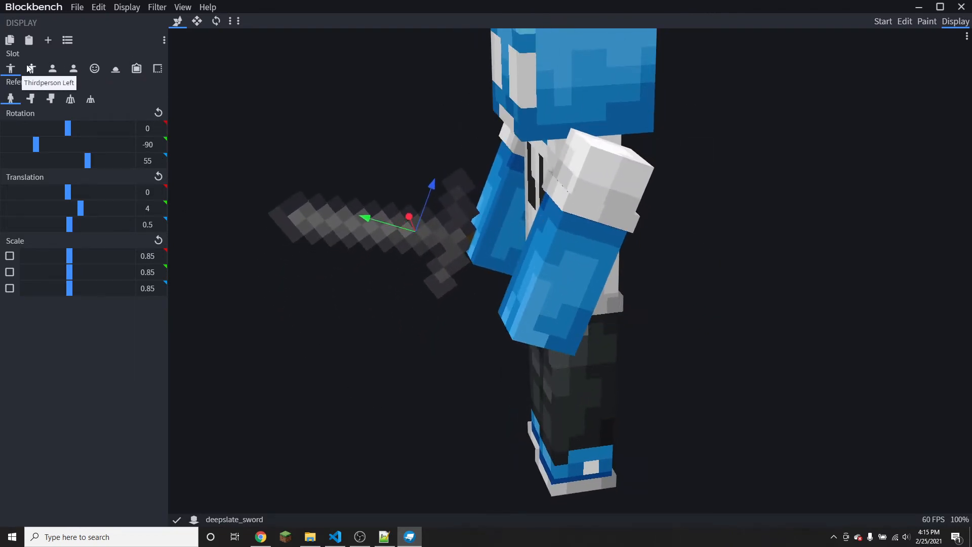
pyautogui.click(84, 70)
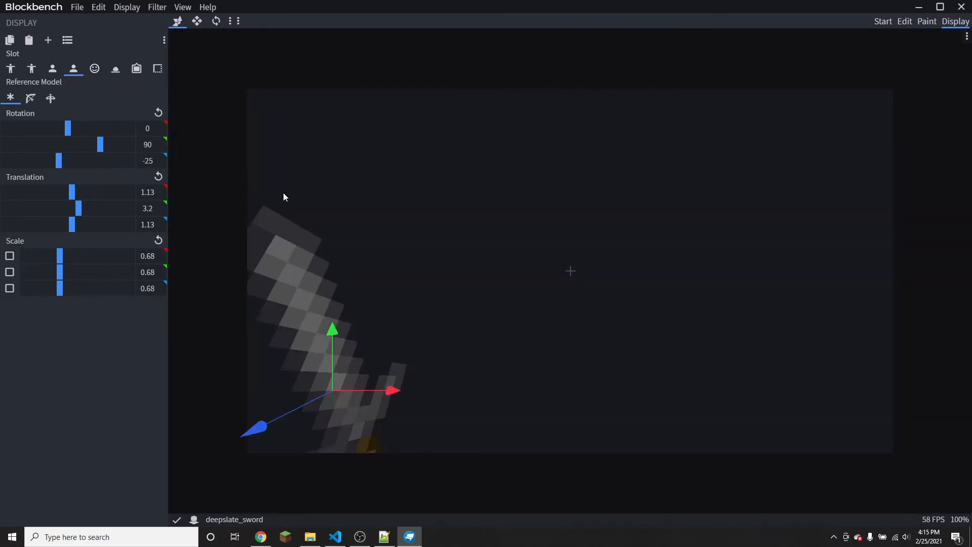
pyautogui.click(137, 69)
pyautogui.click(115, 68)
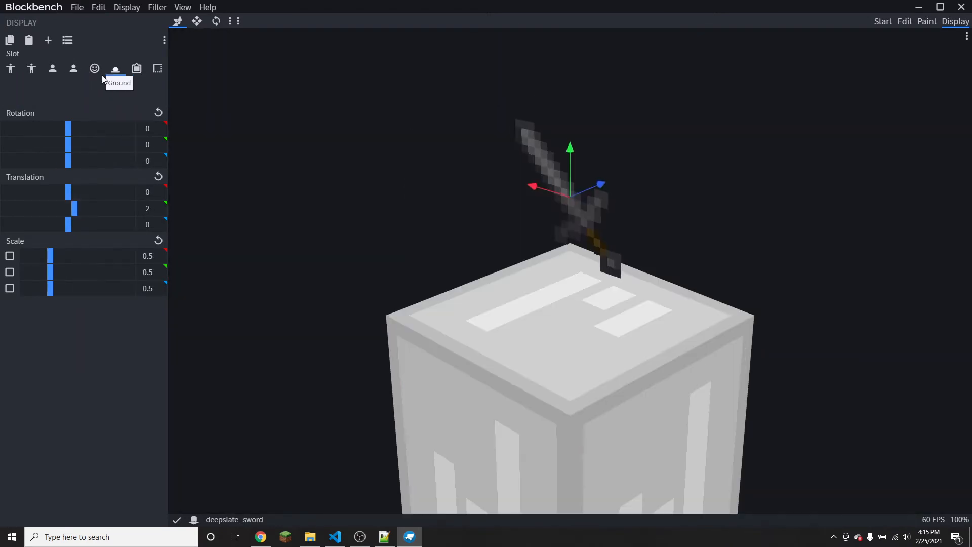
pyautogui.click(53, 68)
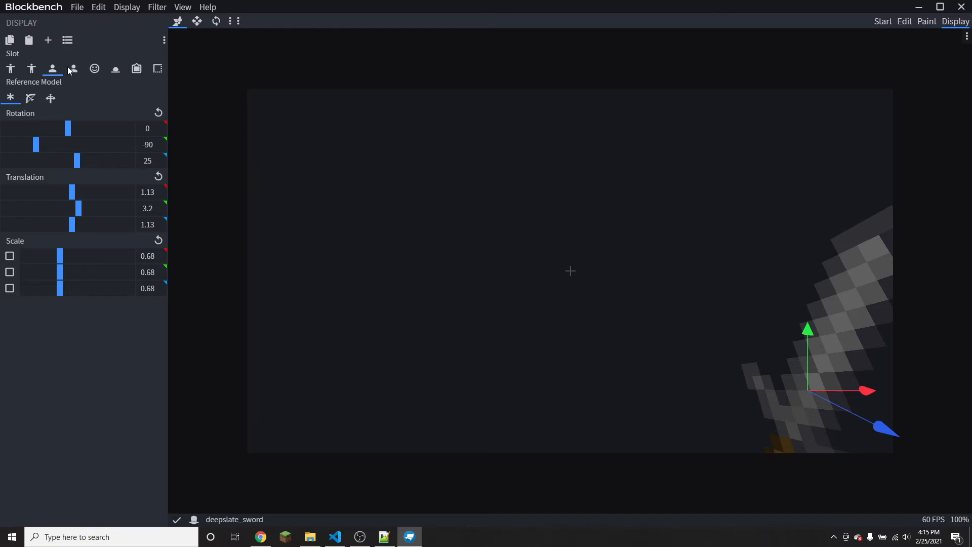
pyautogui.click(73, 69)
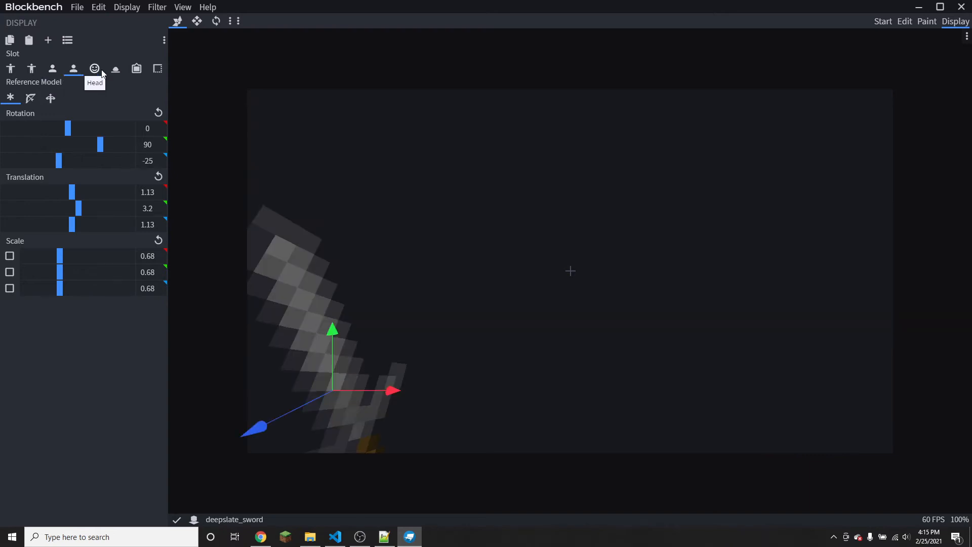
# Examine the sword in the head, ground, frame and GUI display slots, including the GUI's crafting grid, inventory and hotbar reference models
pyautogui.click(95, 69)
pyautogui.scroll(-8, 288, 191)
pyautogui.moveTo(350, 211)
pyautogui.mouseDown()
pyautogui.moveTo(405, 201)
pyautogui.moveTo(357, 206)
pyautogui.mouseUp()
pyautogui.click(115, 69)
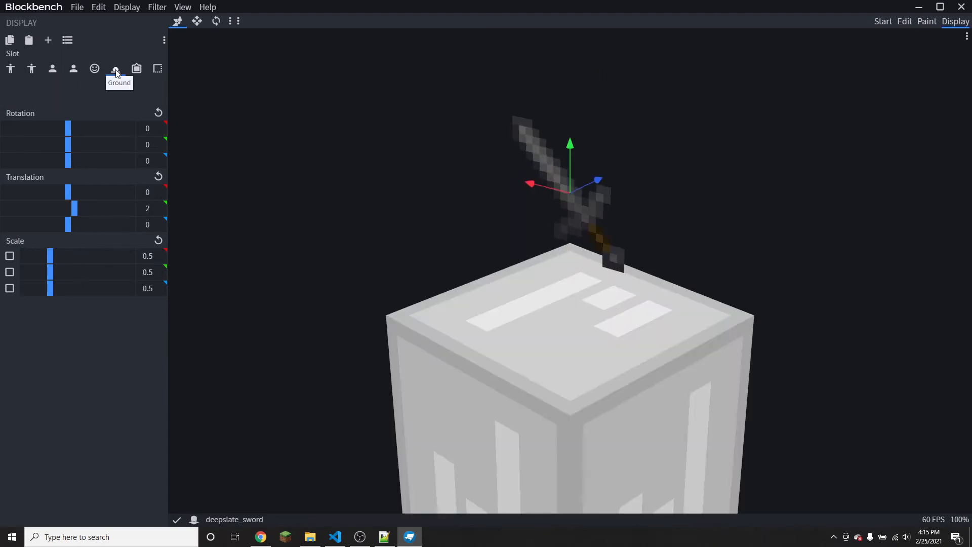
pyautogui.click(136, 69)
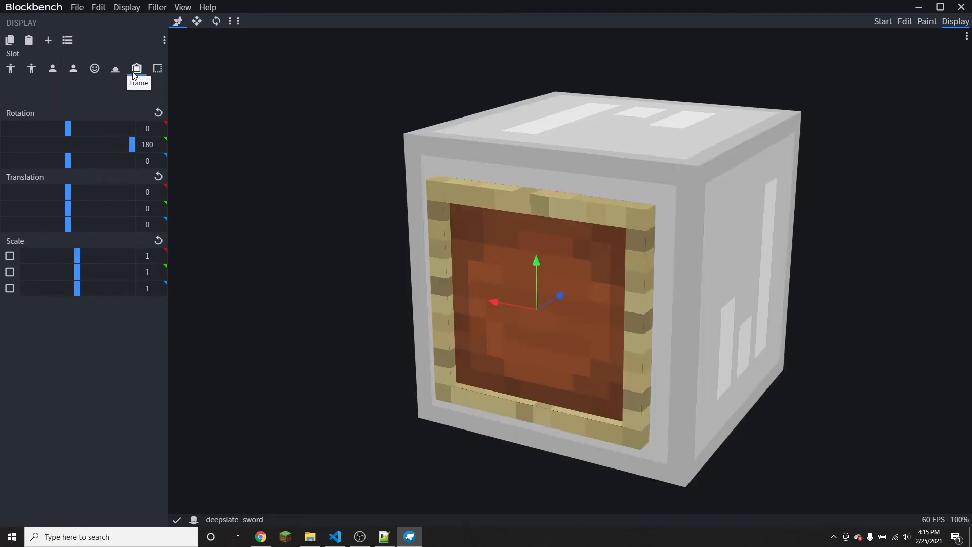
pyautogui.moveTo(288, 214)
pyautogui.mouseDown()
pyautogui.moveTo(457, 215)
pyautogui.moveTo(591, 196)
pyautogui.moveTo(699, 202)
pyautogui.moveTo(306, 226)
pyautogui.moveTo(282, 200)
pyautogui.moveTo(273, 213)
pyautogui.moveTo(284, 216)
pyautogui.mouseUp()
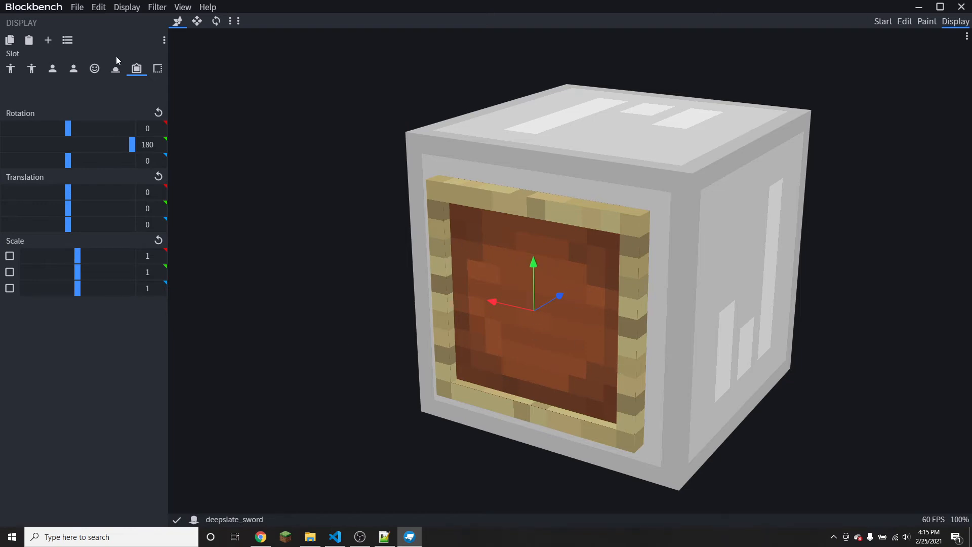
pyautogui.click(157, 68)
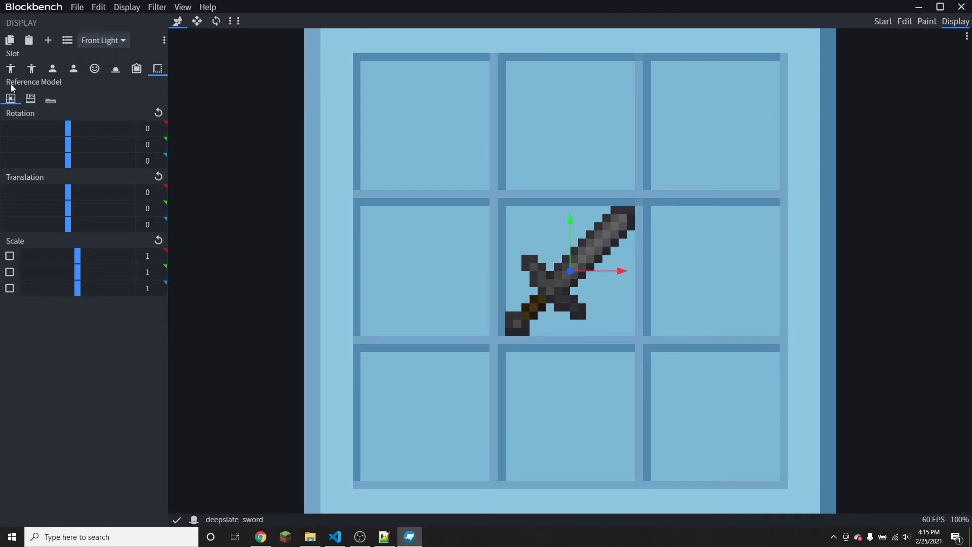
pyautogui.click(28, 98)
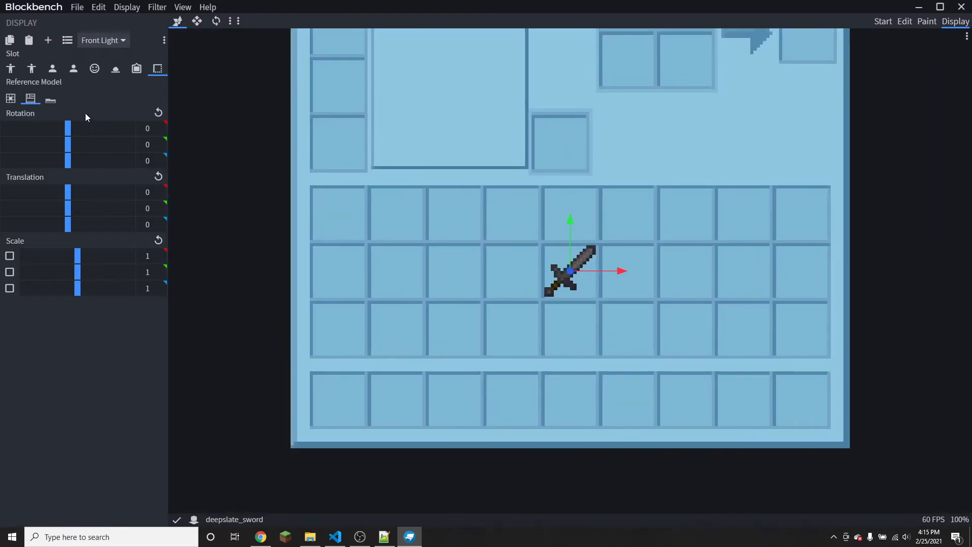
pyautogui.click(51, 99)
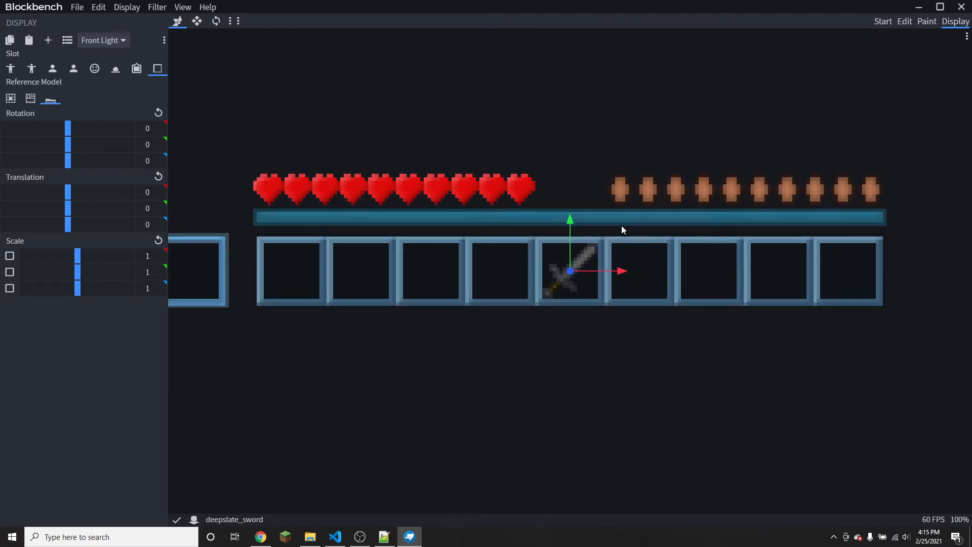
pyautogui.click(11, 98)
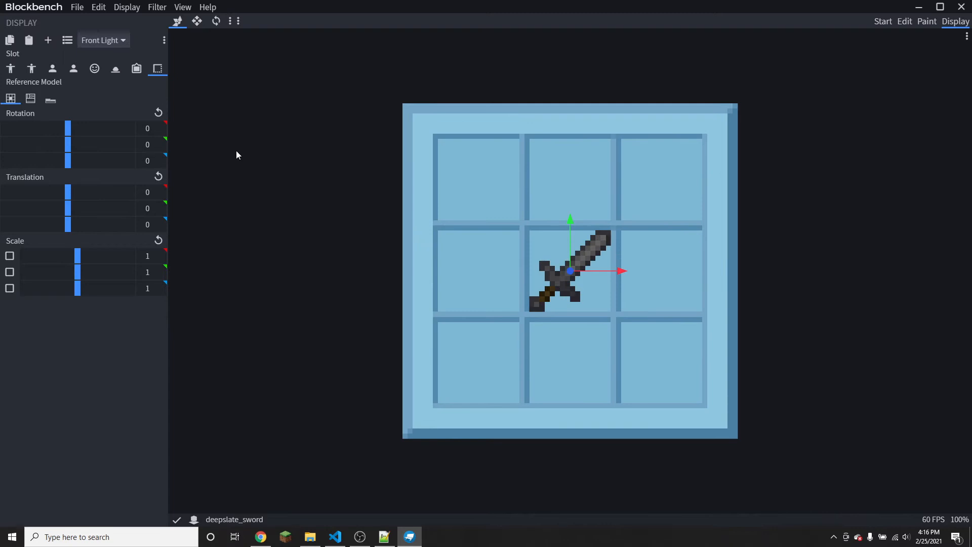
# Set the scale of the third-person right-hand slot to 3.85 on all three axes
pyautogui.click(11, 69)
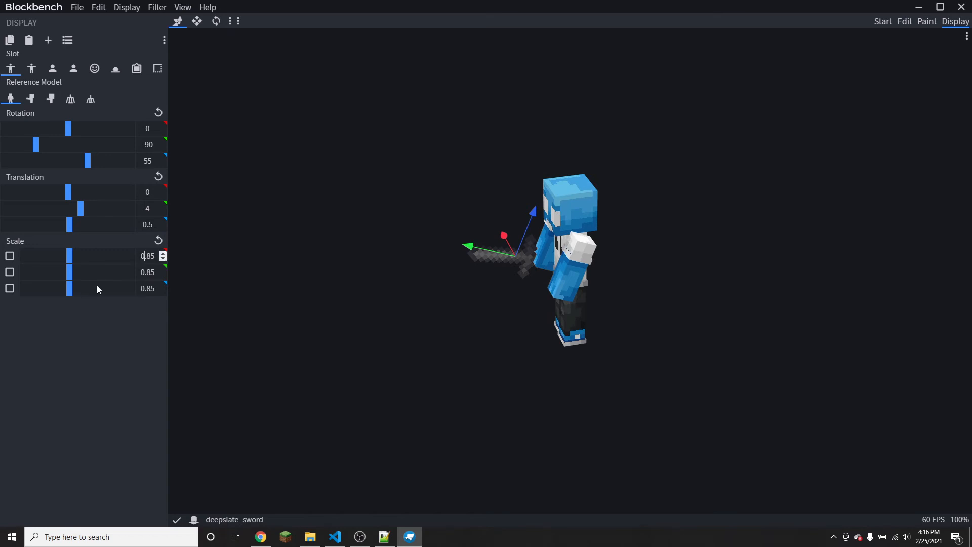
pyautogui.press('BackSpace')
pyautogui.write('3')
pyautogui.click(146, 272)
pyautogui.press('BackSpace')
pyautogui.press('BackSpace')
pyautogui.press('Delete')
pyautogui.press('Delete')
pyautogui.write('3')
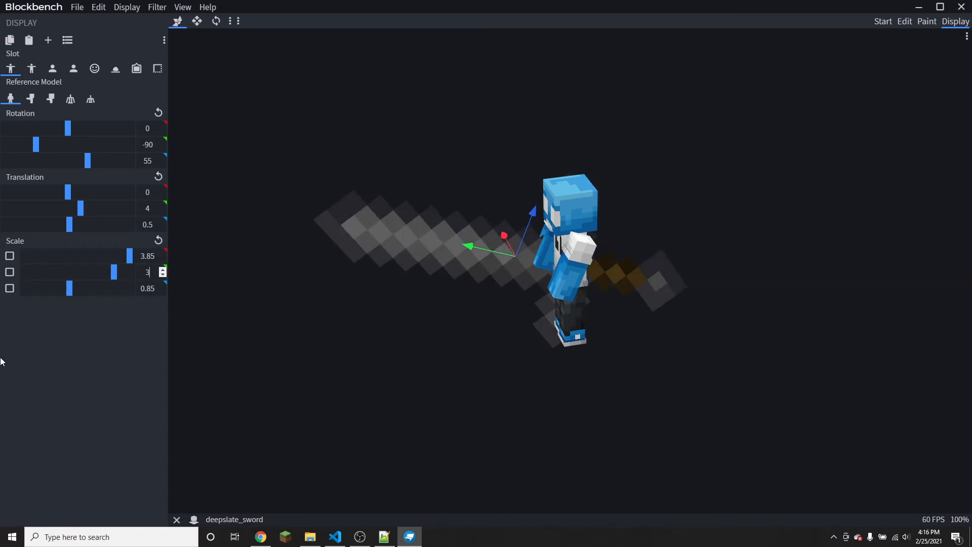
pyautogui.write('.85')
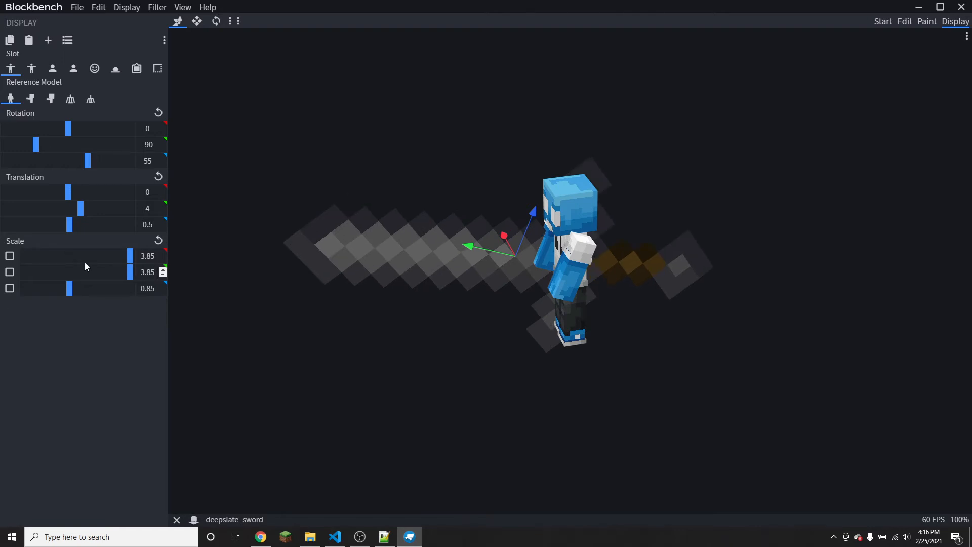
pyautogui.click(144, 288)
pyautogui.press('BackSpace')
pyautogui.write('3')
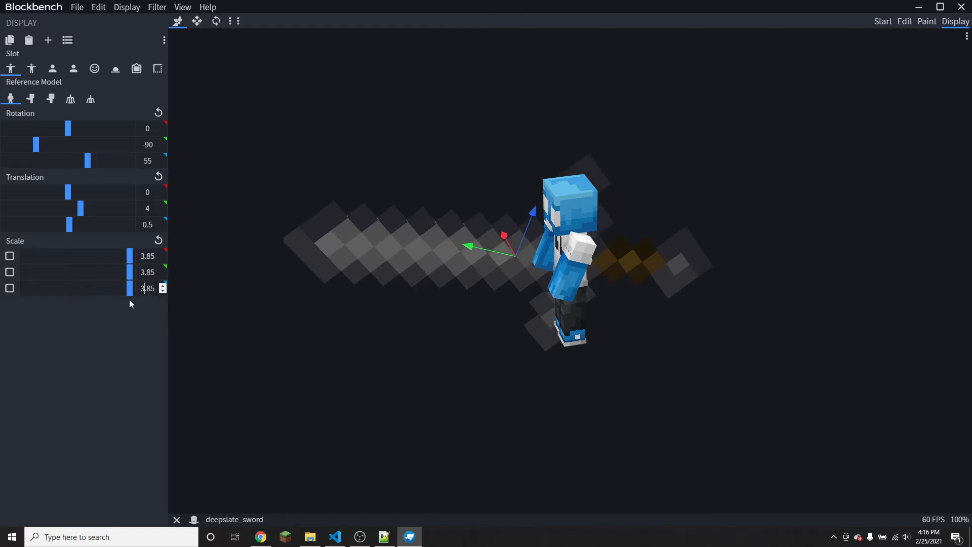
# Move the sword in the third-person right-hand slot to a translation of 26.25 on Y and -1.5 on Z
pyautogui.moveTo(504, 323); pyautogui.dragTo(473, 316)
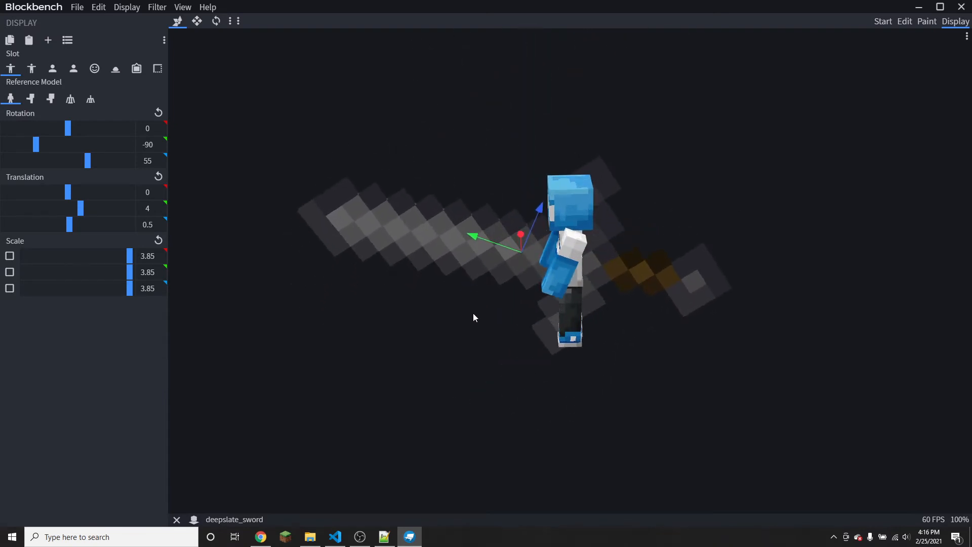
pyautogui.moveTo(486, 236); pyautogui.dragTo(656, 286)
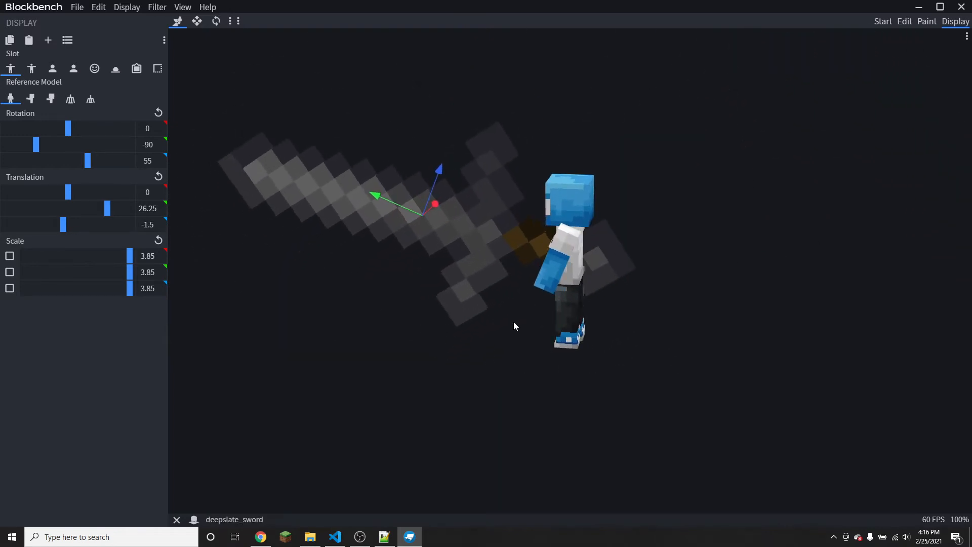
# Set the scale of the first-person right-hand slot to 3.68 on all three axes
pyautogui.click(52, 69)
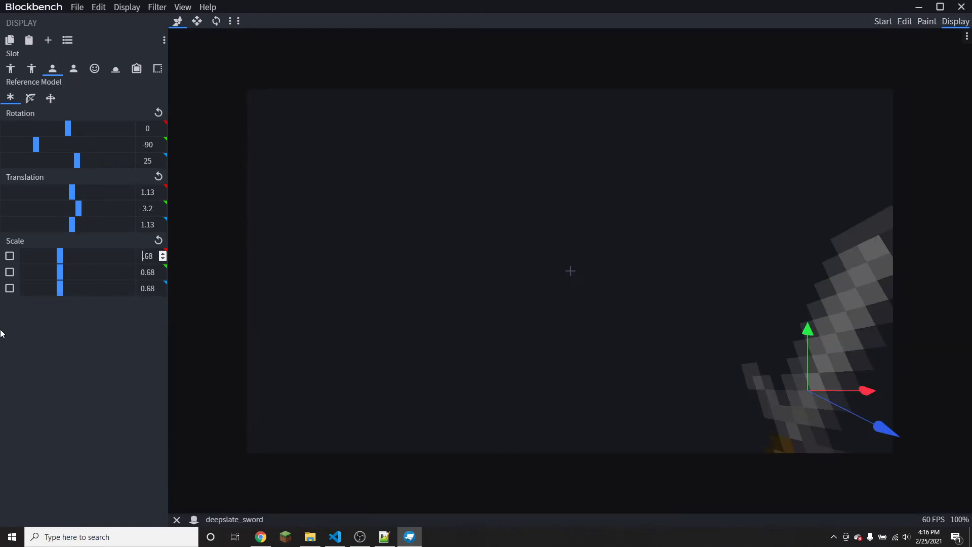
pyautogui.write('3')
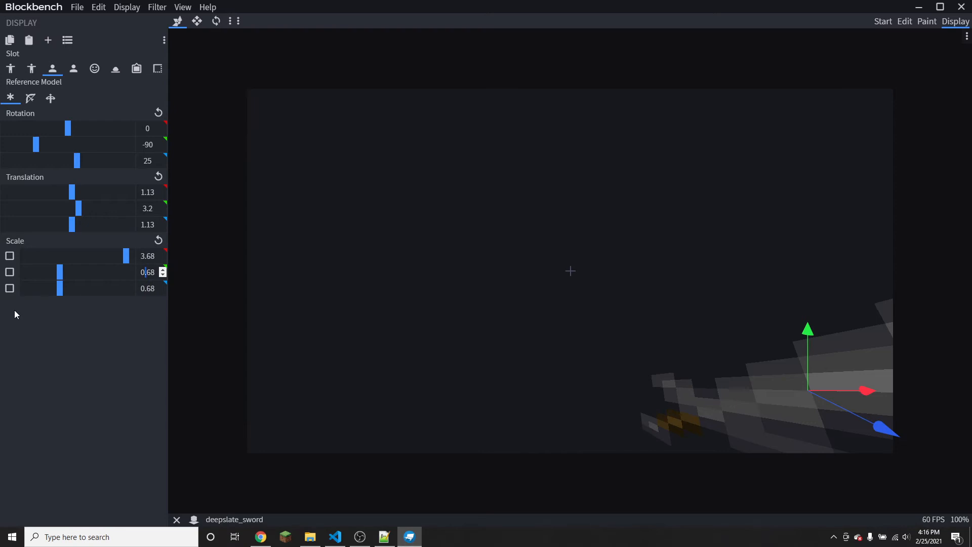
pyautogui.press('BackSpace')
pyautogui.write('3')
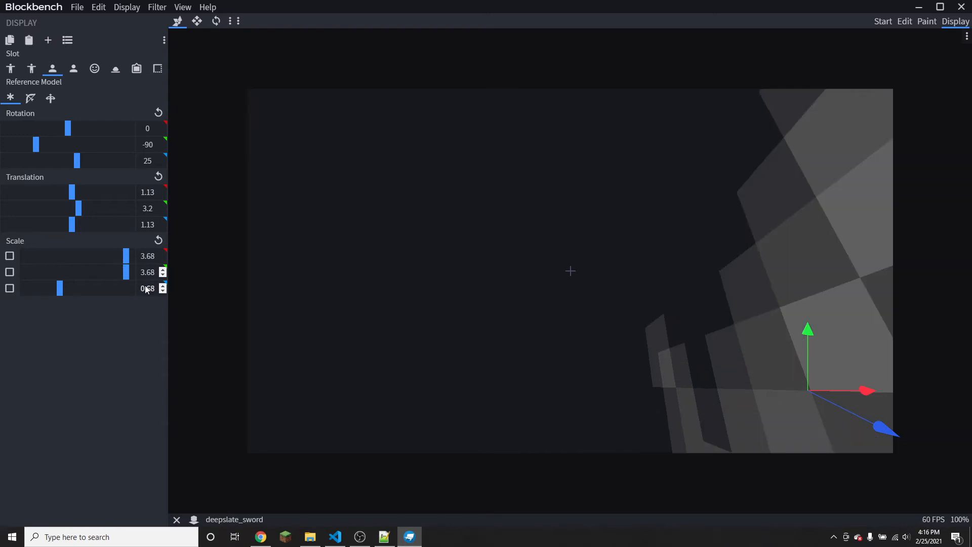
pyautogui.press('BackSpace')
pyautogui.write('3')
# Reposition the sword in the first-person right-hand slot to a translation of about 14.63, 10.45, -9.87
pyautogui.moveTo(886, 427); pyautogui.dragTo(703, 362)
pyautogui.moveTo(683, 307); pyautogui.dragTo(706, 150)
pyautogui.moveTo(733, 180); pyautogui.dragTo(949, 143)
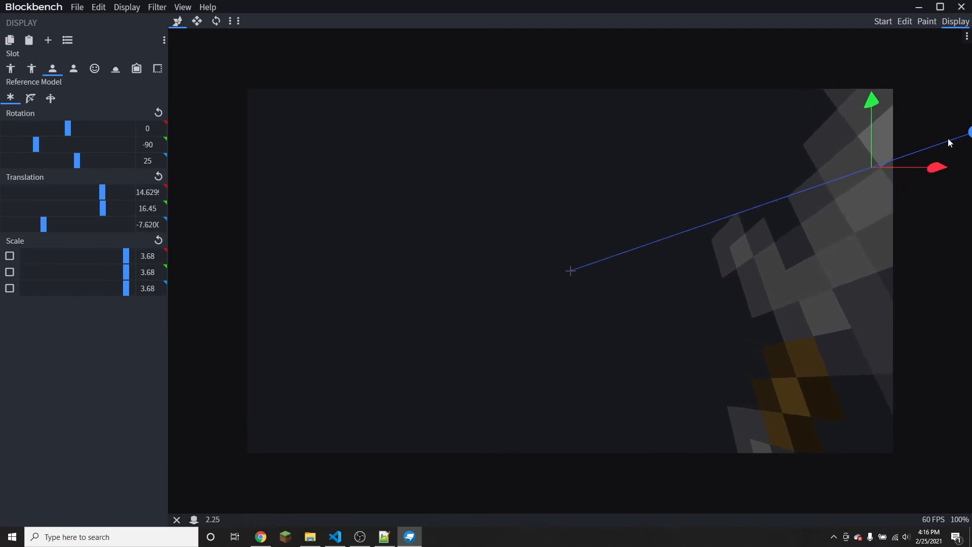
pyautogui.moveTo(875, 130); pyautogui.dragTo(884, 220)
pyautogui.moveTo(919, 252)
pyautogui.mouseDown()
pyautogui.moveTo(853, 257)
pyautogui.moveTo(932, 252)
pyautogui.mouseUp()
pyautogui.moveTo(833, 199); pyautogui.dragTo(839, 186)
# Set the scale of the ground slot to 3.5 on all three axes
pyautogui.click(116, 69)
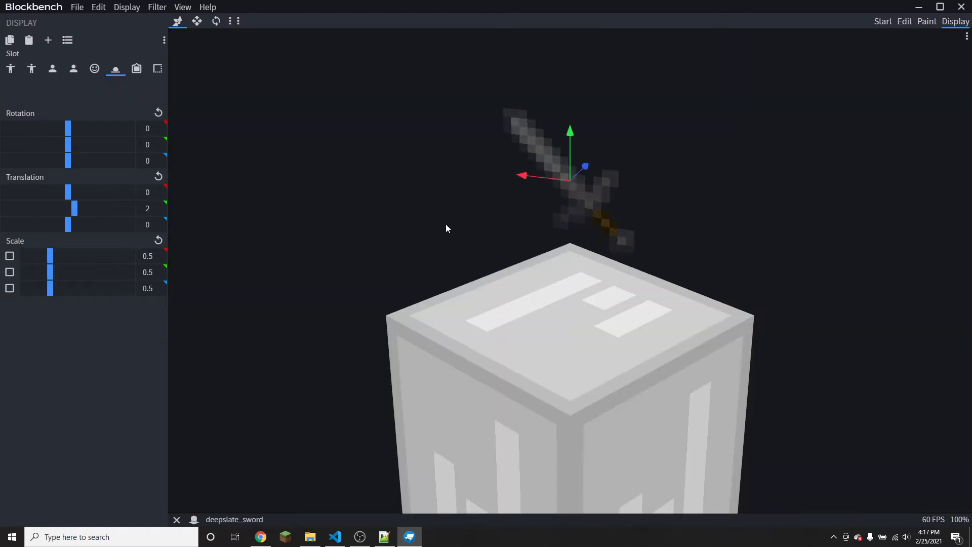
pyautogui.moveTo(148, 257); pyautogui.dragTo(1, 320)
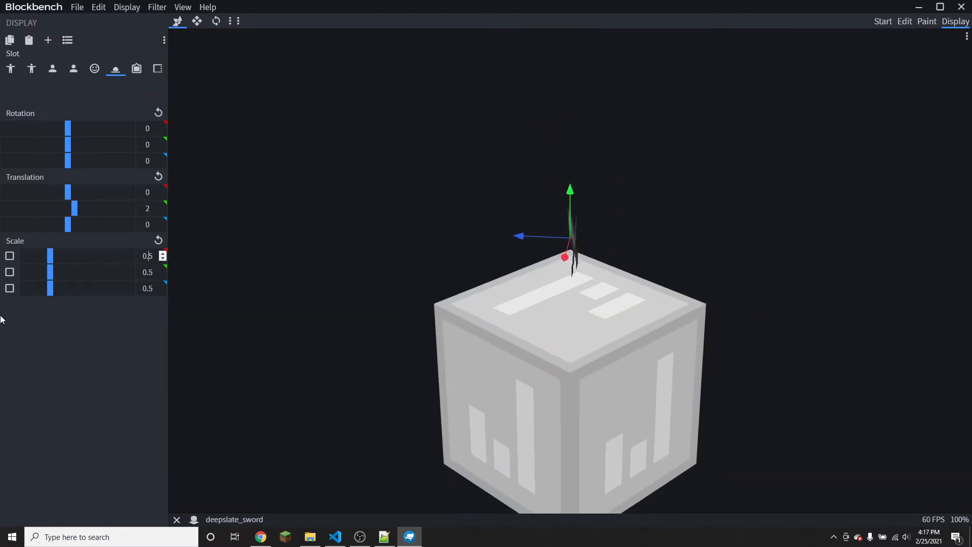
pyautogui.write('3')
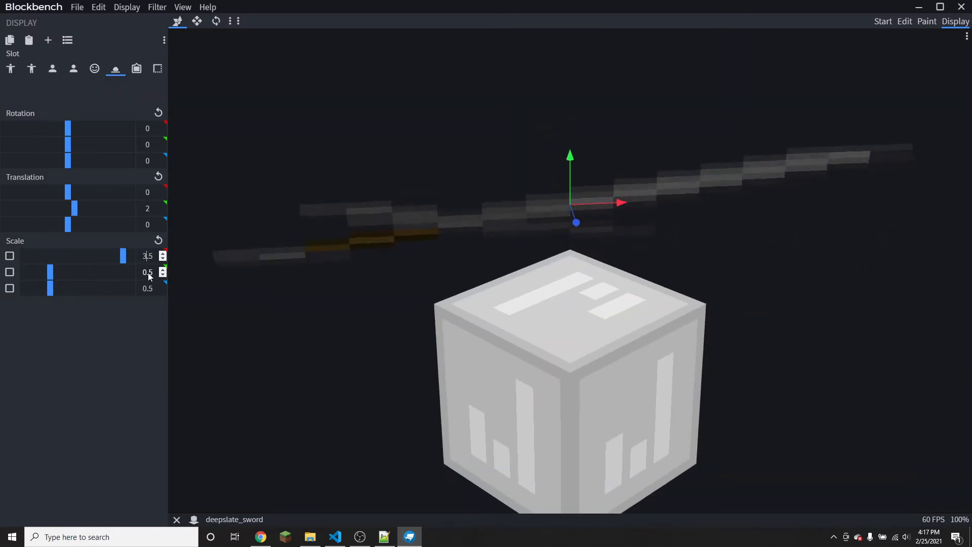
pyautogui.moveTo(148, 272); pyautogui.dragTo(1, 332)
pyautogui.write('4')
pyautogui.press('BackSpace')
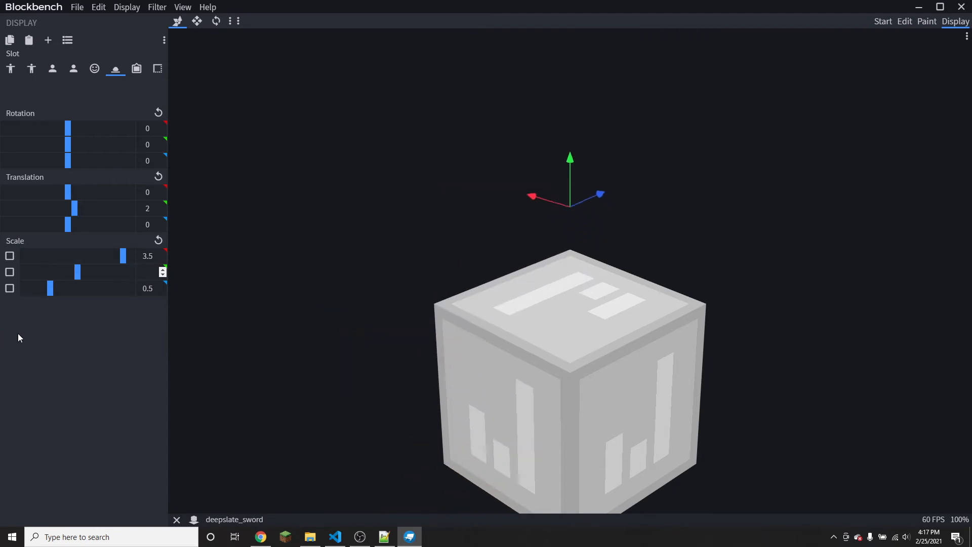
pyautogui.write('3.5')
pyautogui.moveTo(147, 288); pyautogui.dragTo(1, 329)
pyautogui.write('3')
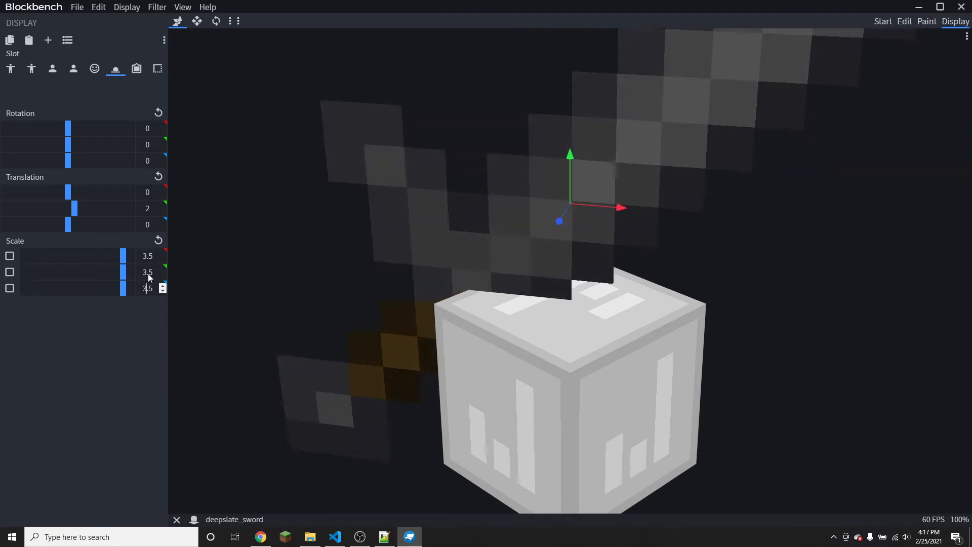
# Raise the sword above the block in the ground slot to a Y translation of 28
pyautogui.moveTo(569, 184); pyautogui.dragTo(582, 27)
pyautogui.scroll(-5, 607, 270)
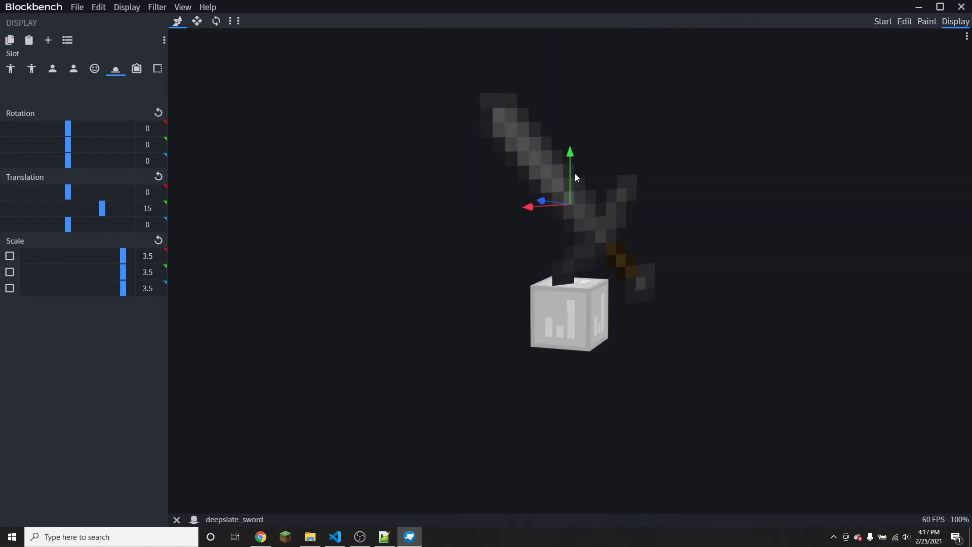
pyautogui.moveTo(569, 163); pyautogui.dragTo(566, 121)
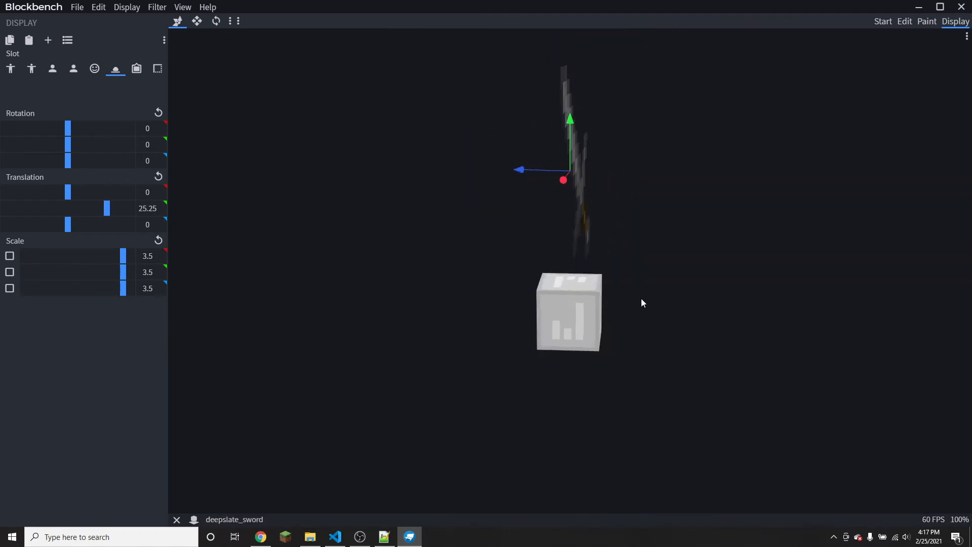
# Export the block/item model over the existing deepslate_sword.json in the Tutorial Pack's swords folder
pyautogui.click(79, 6)
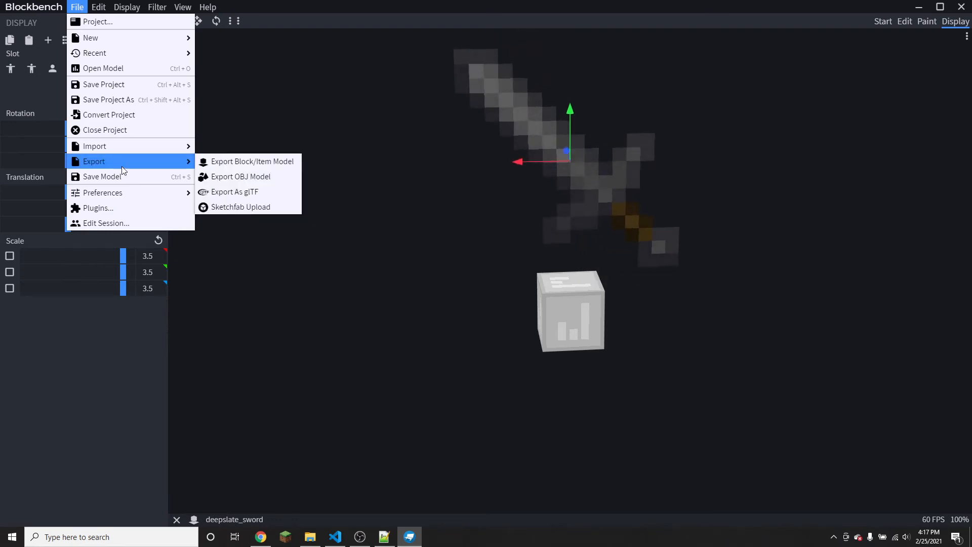
pyautogui.moveTo(168, 160)
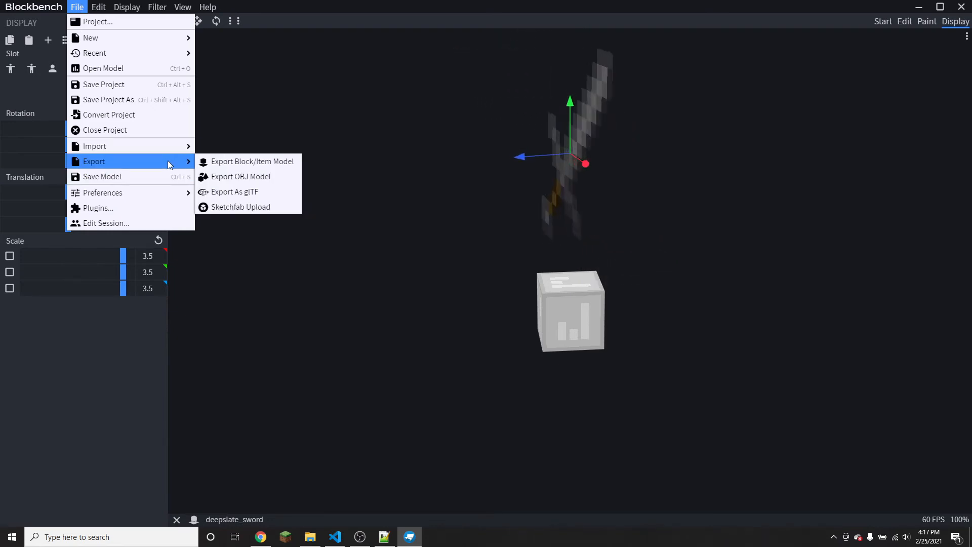
pyautogui.click(265, 162)
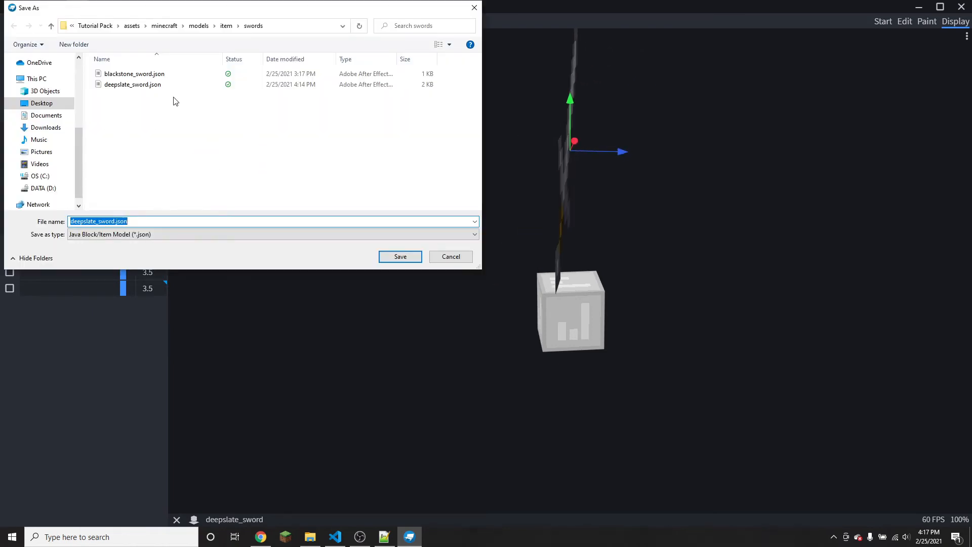
pyautogui.click(400, 257)
pyautogui.click(516, 271)
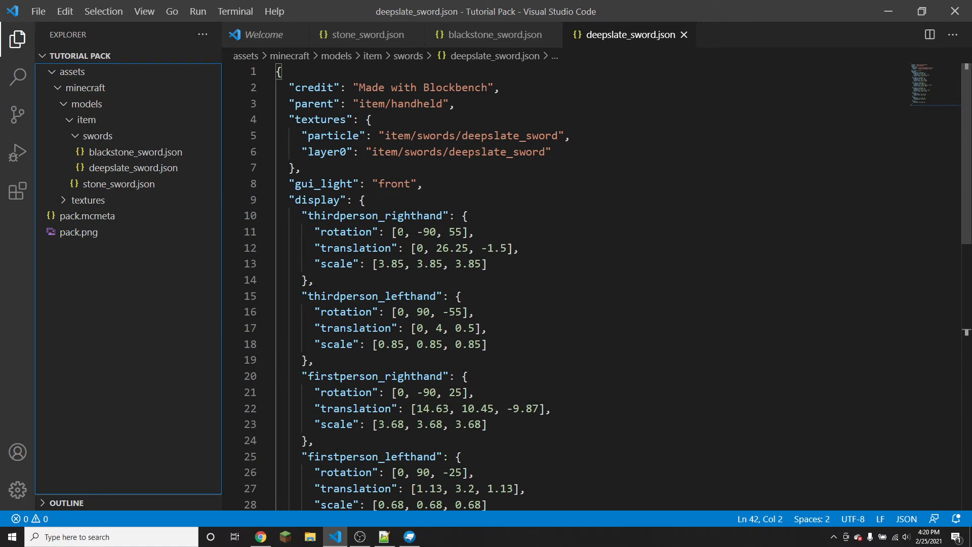
# Review the display values in deepslate_sword.json and the default model files on the desktop, returning to Visual Studio Code
pyautogui.scroll(-5, 422, 200)
pyautogui.click(887, 10)
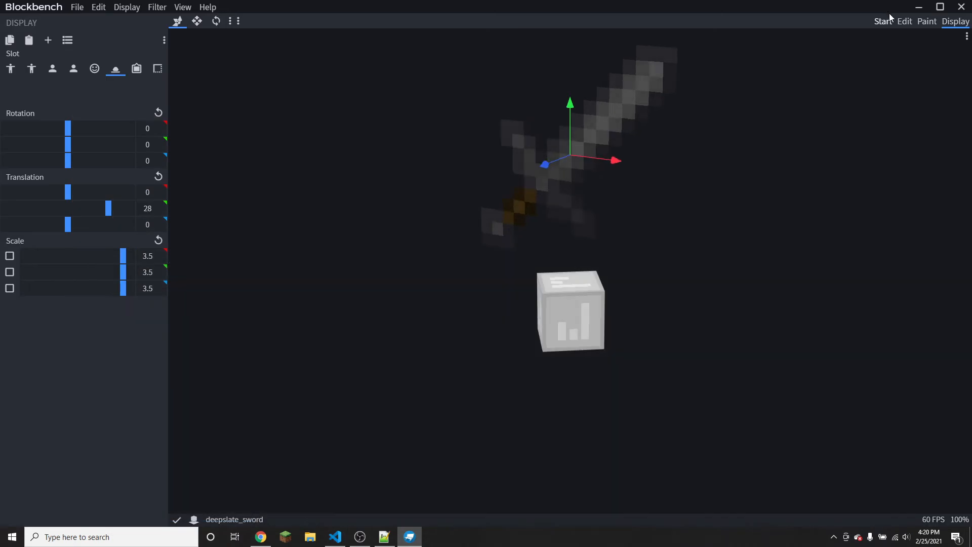
pyautogui.click(920, 7)
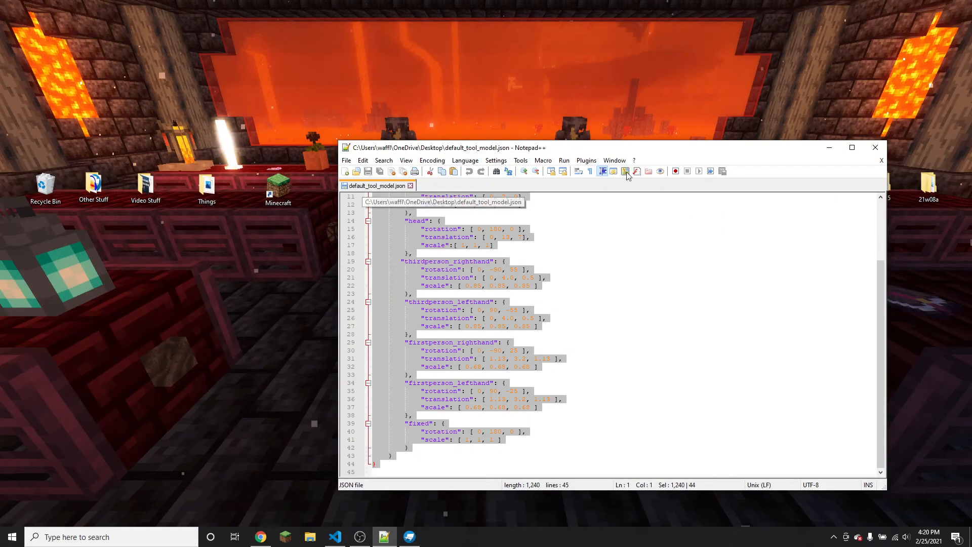
pyautogui.click(829, 148)
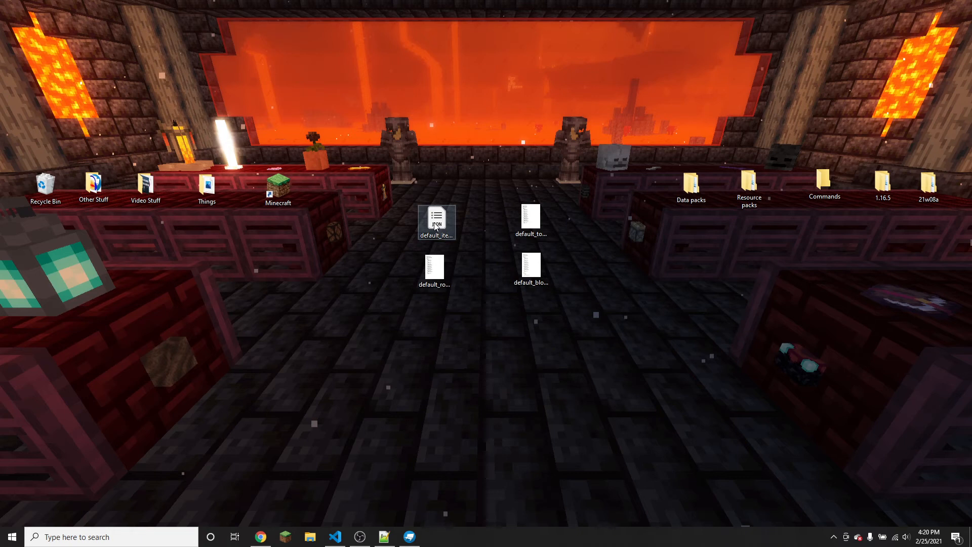
pyautogui.click(416, 534)
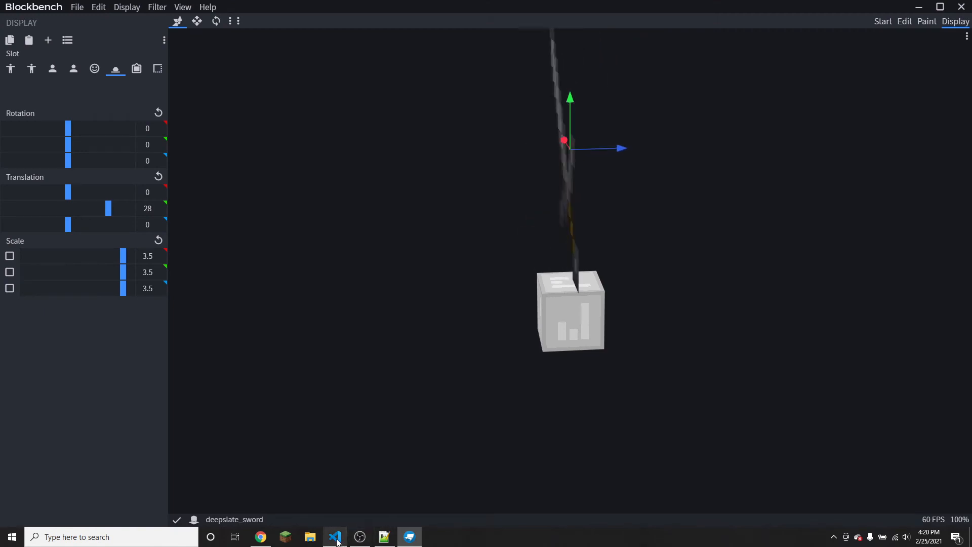
pyautogui.click(338, 540)
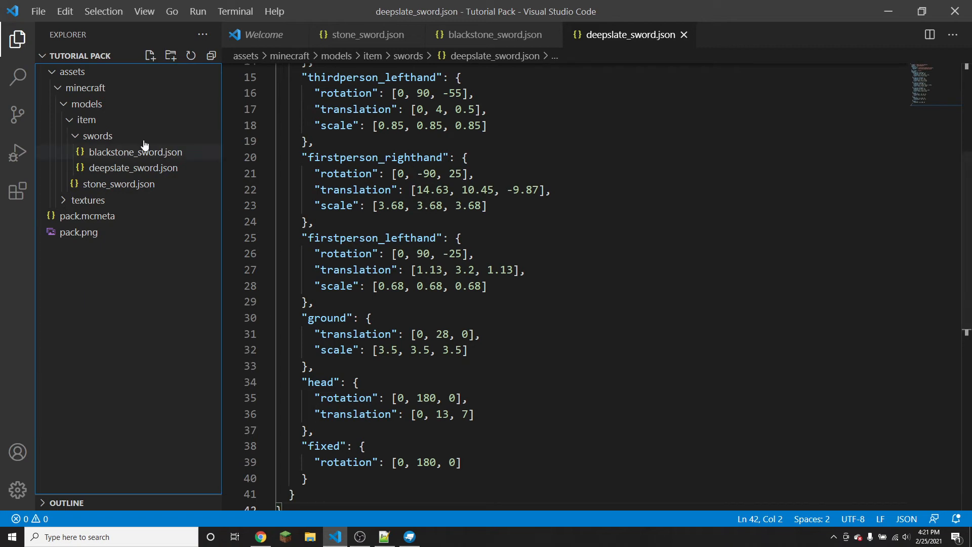
# Create a folder named blocks inside the pack's models/item folder
pyautogui.click(111, 125)
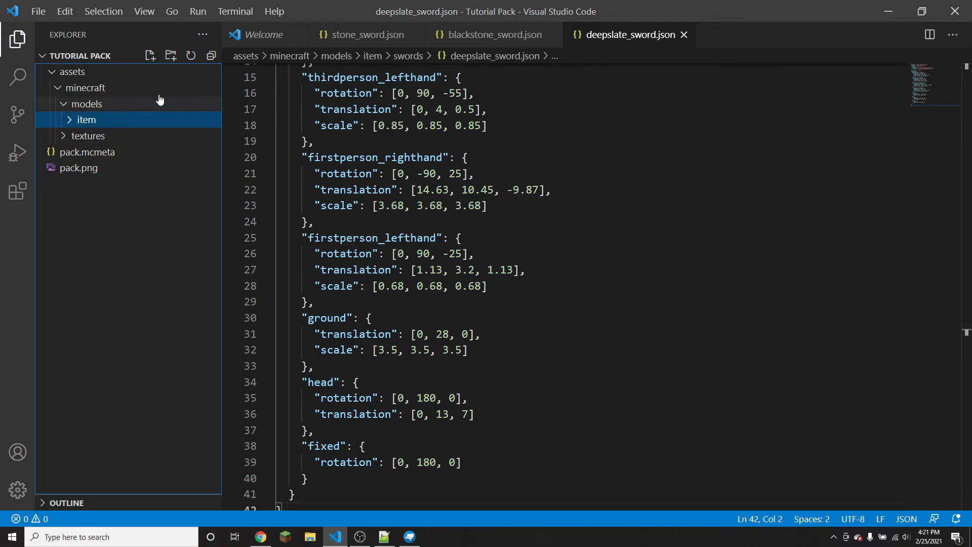
pyautogui.click(171, 55)
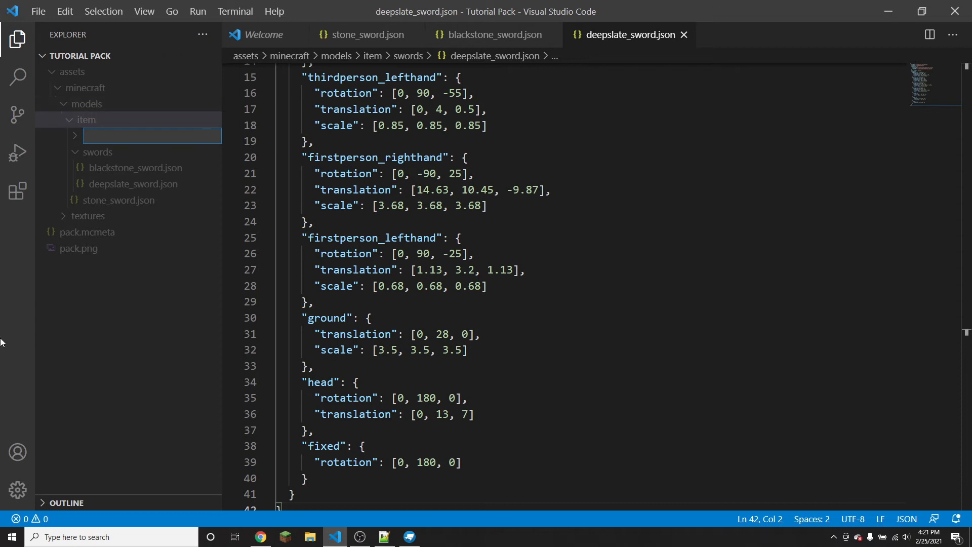
pyautogui.write('blocks')
pyautogui.press('Return')
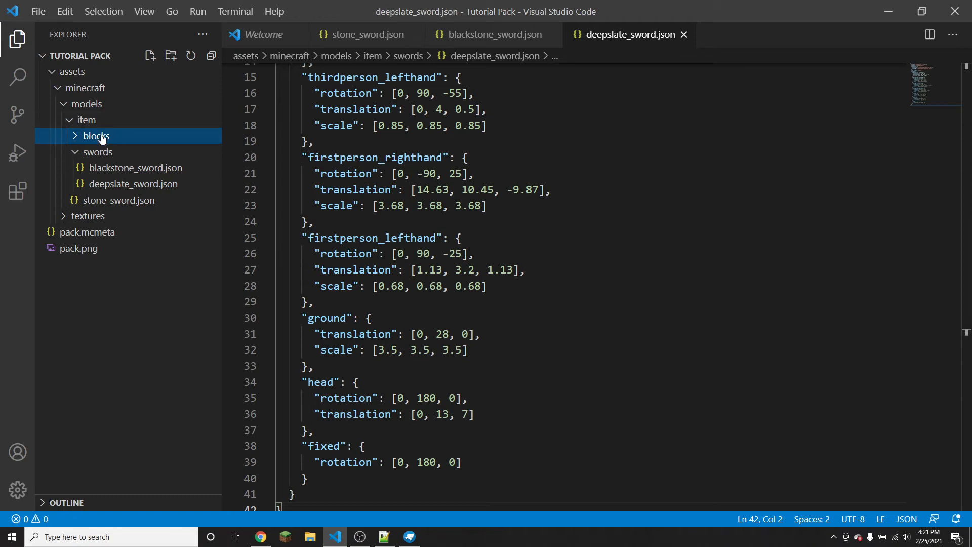
pyautogui.click(64, 217)
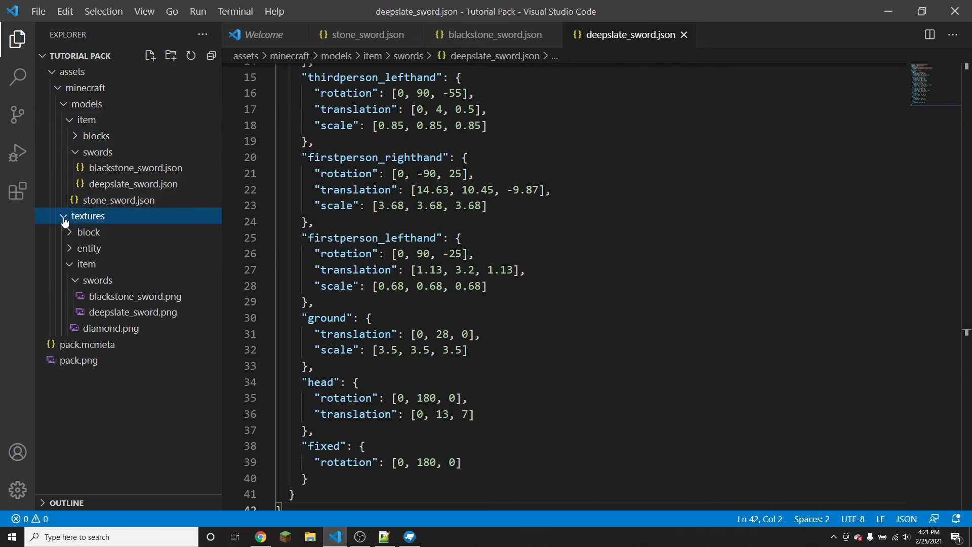
pyautogui.click(64, 217)
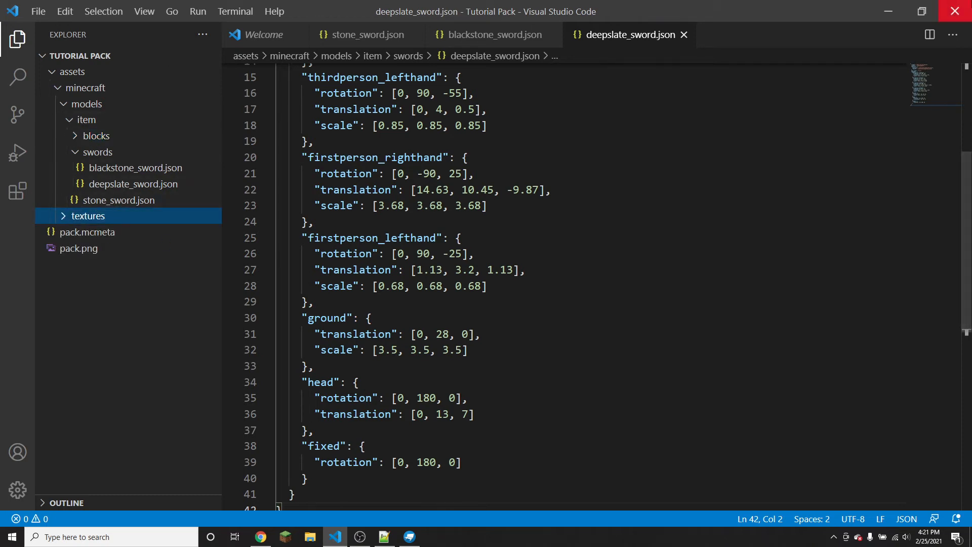
# Open the assets/minecraft/models/item folder inside the desktop's 1.16.5 folder in File Explorer
pyautogui.click(890, 10)
pyautogui.click(910, 4)
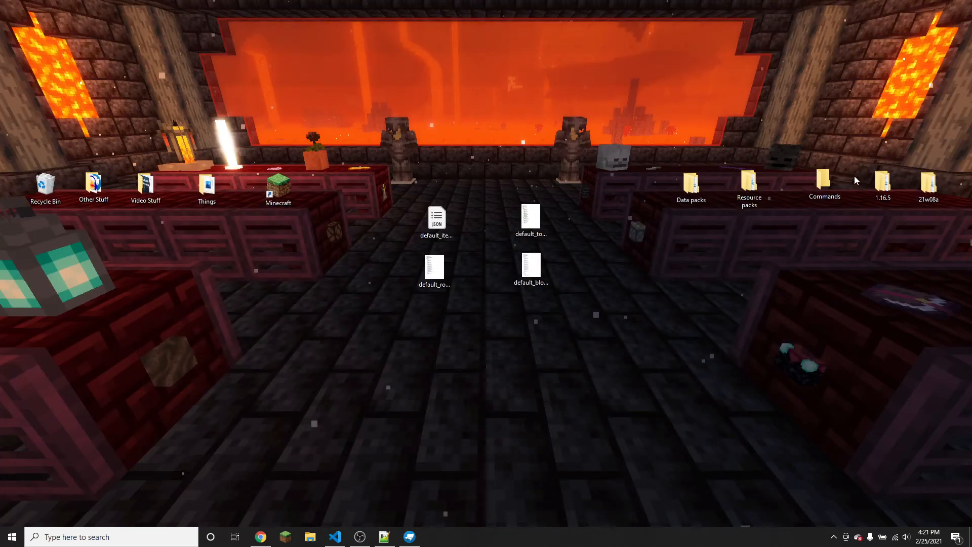
pyautogui.doubleClick(881, 199)
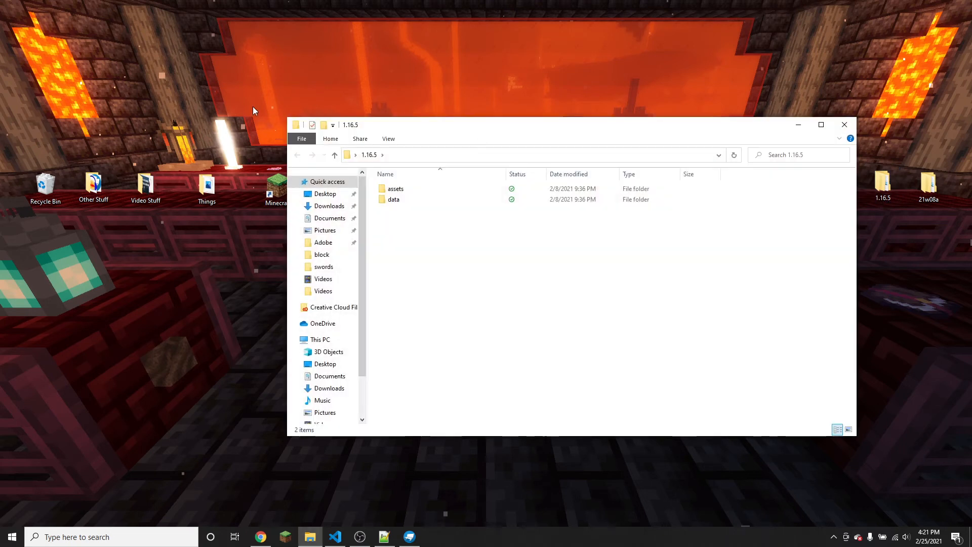
pyautogui.click(392, 192)
pyautogui.doubleClick(392, 191)
pyautogui.doubleClick(395, 190)
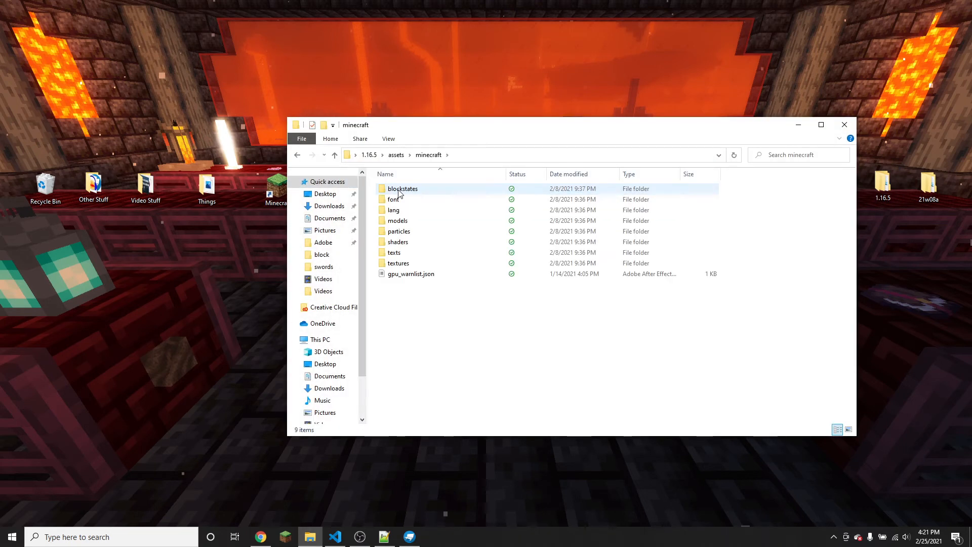
pyautogui.doubleClick(410, 224)
pyautogui.doubleClick(411, 200)
pyautogui.scroll(-2, 443, 222)
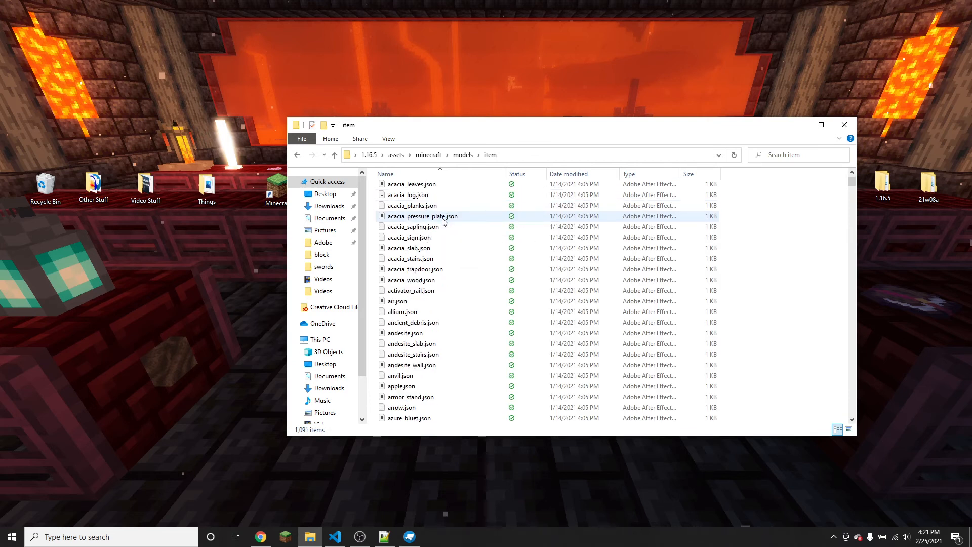
# Copy diamond_block.json from the 1.16.5 item models folder into the Tutorial Pack's models/item folder in Visual Studio Code
pyautogui.scroll(-20, 444, 221)
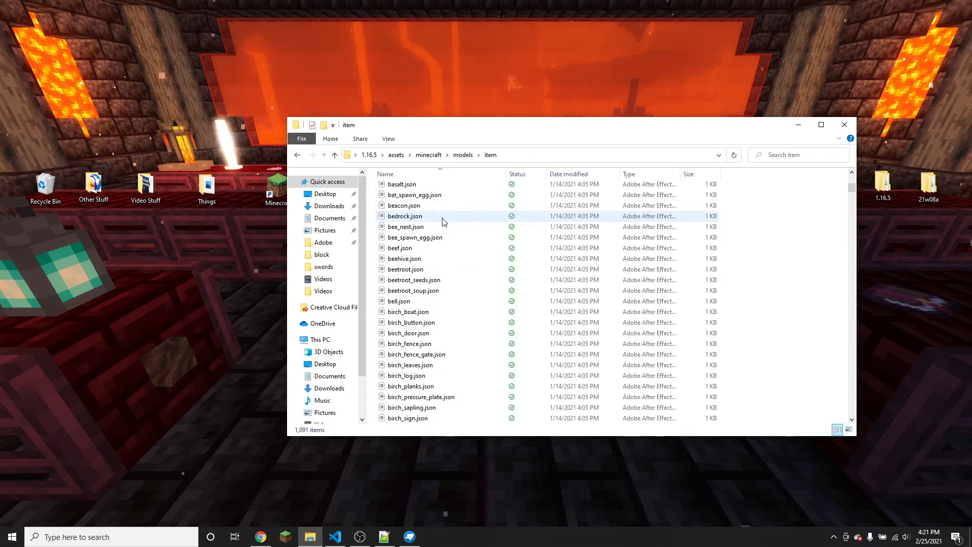
pyautogui.scroll(-20, 444, 222)
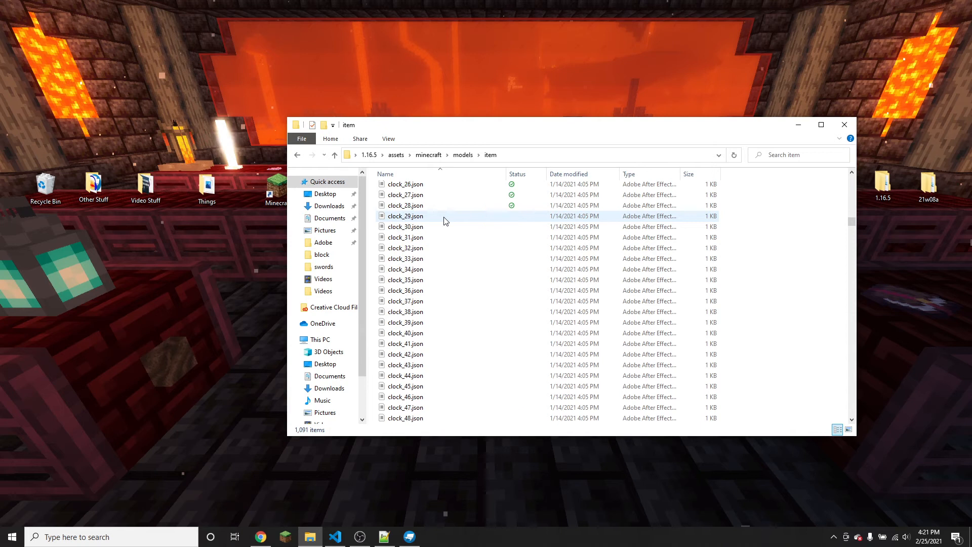
pyautogui.scroll(-20, 444, 221)
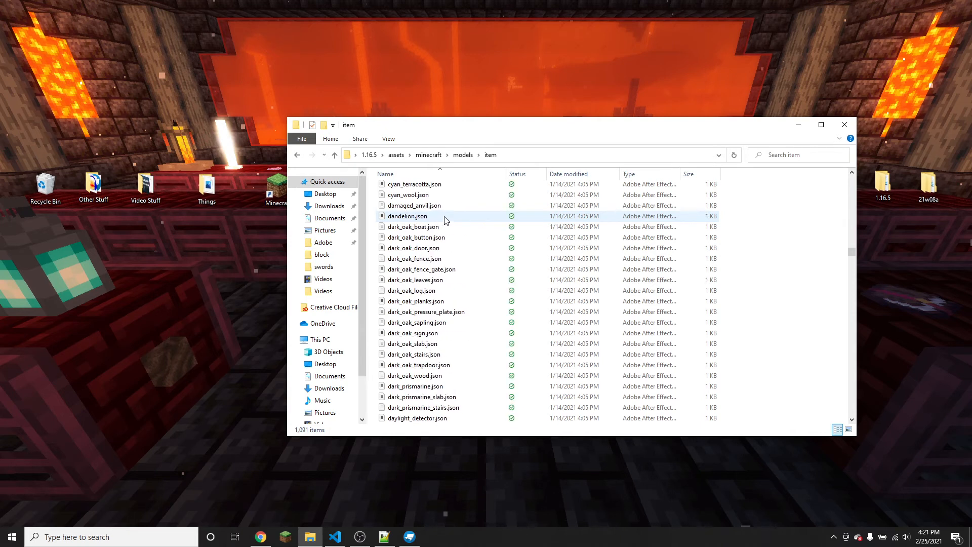
pyautogui.click(447, 219)
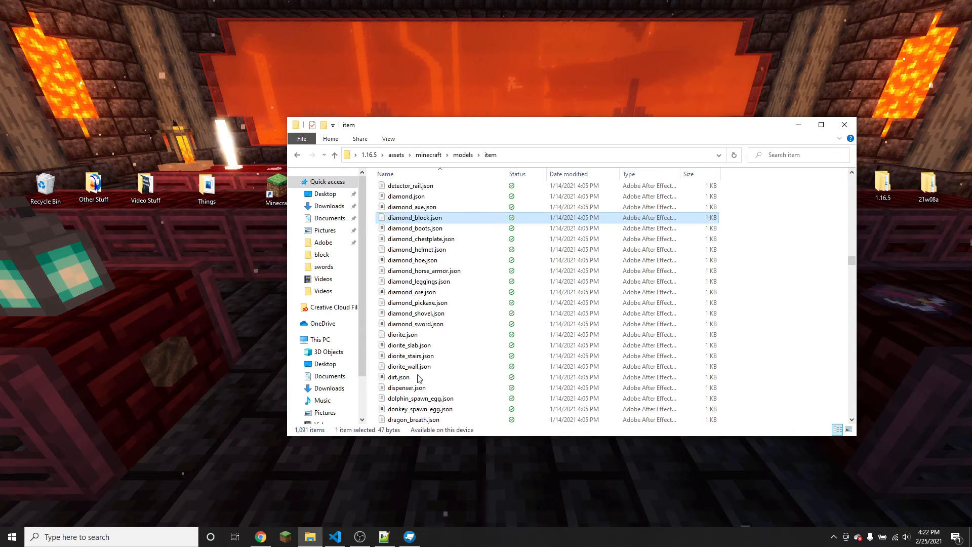
pyautogui.click(335, 536)
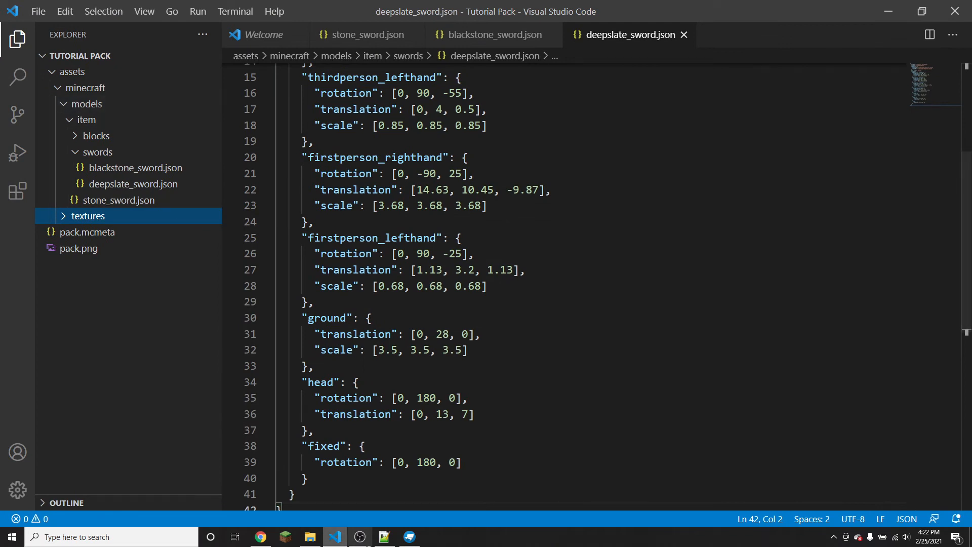
pyautogui.click(310, 536)
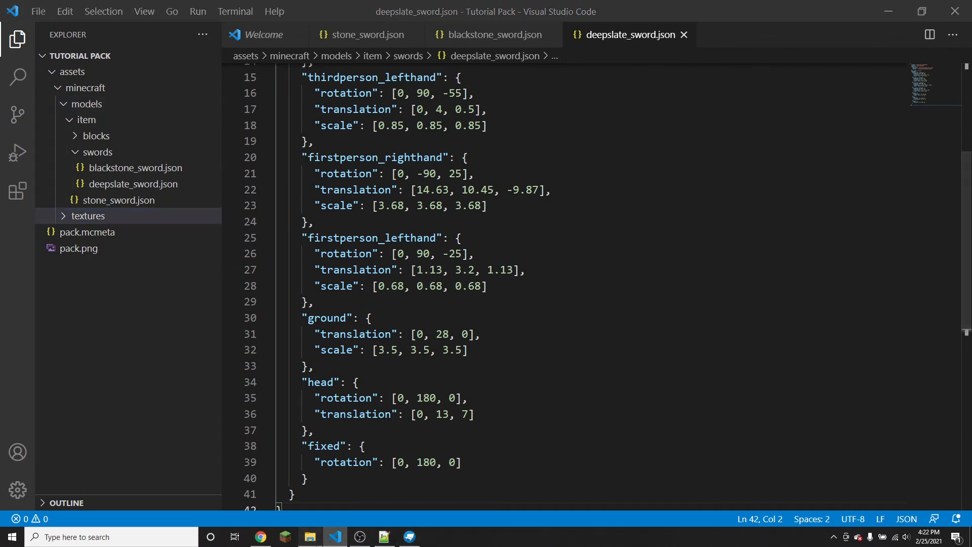
pyautogui.moveTo(426, 223); pyautogui.dragTo(112, 121)
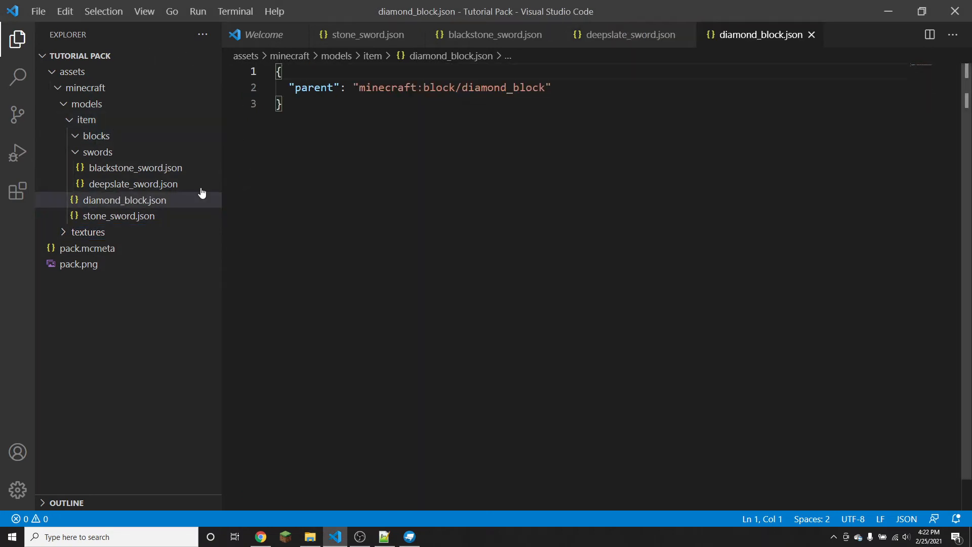
# Copy the overrides block from stone_sword.json into diamond_block.json, after the parent line with a comma added
pyautogui.click(103, 218)
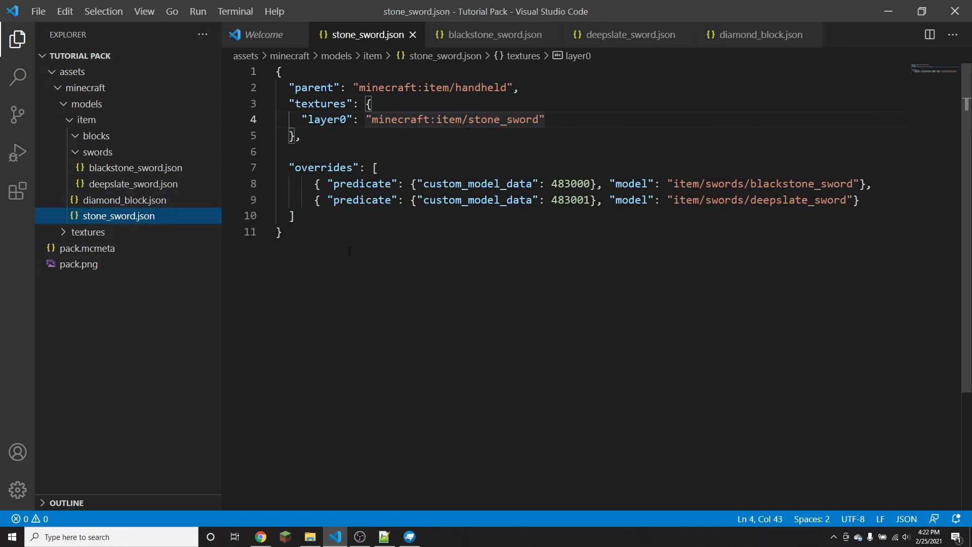
pyautogui.moveTo(349, 251); pyautogui.dragTo(274, 172)
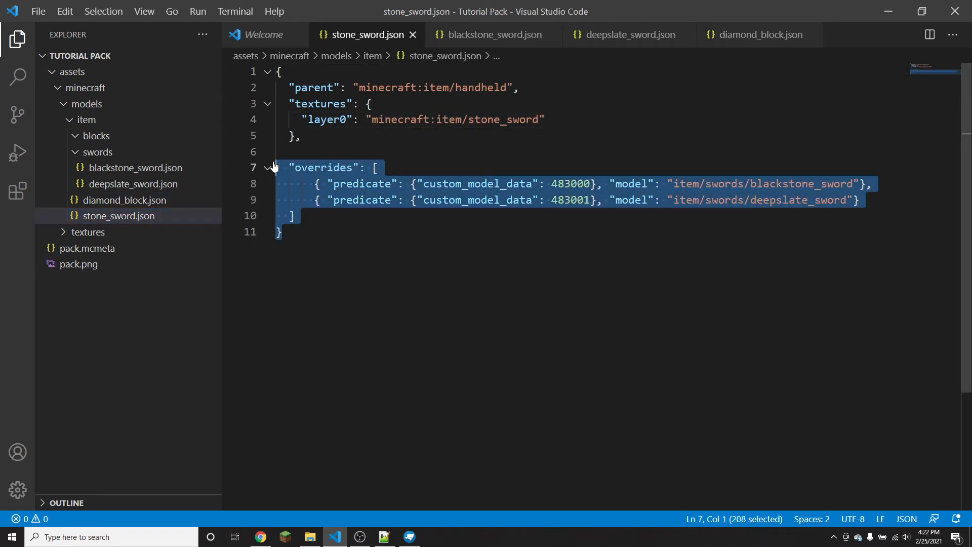
pyautogui.moveTo(296, 217); pyautogui.dragTo(268, 167)
pyautogui.hotkey('ctrl', 'c')
pyautogui.click(748, 39)
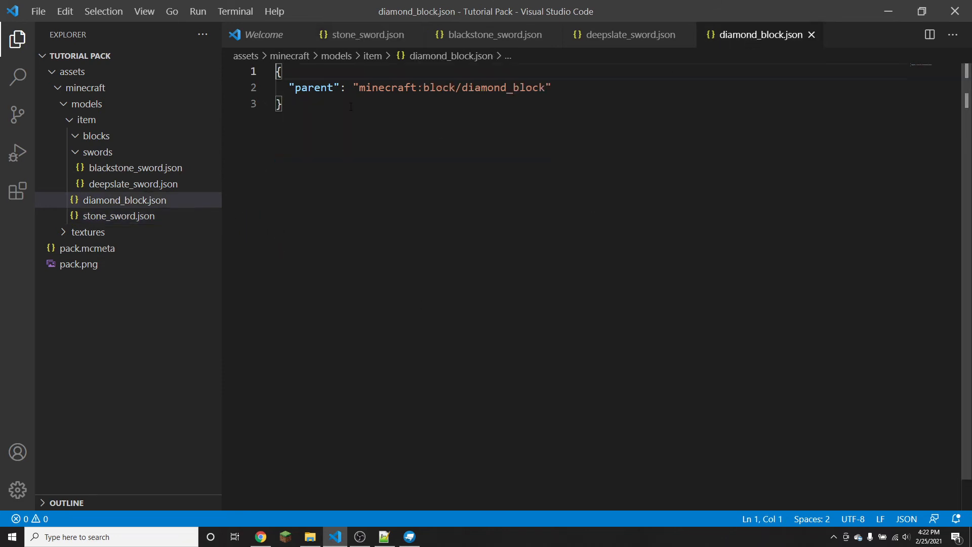
pyautogui.click(631, 87)
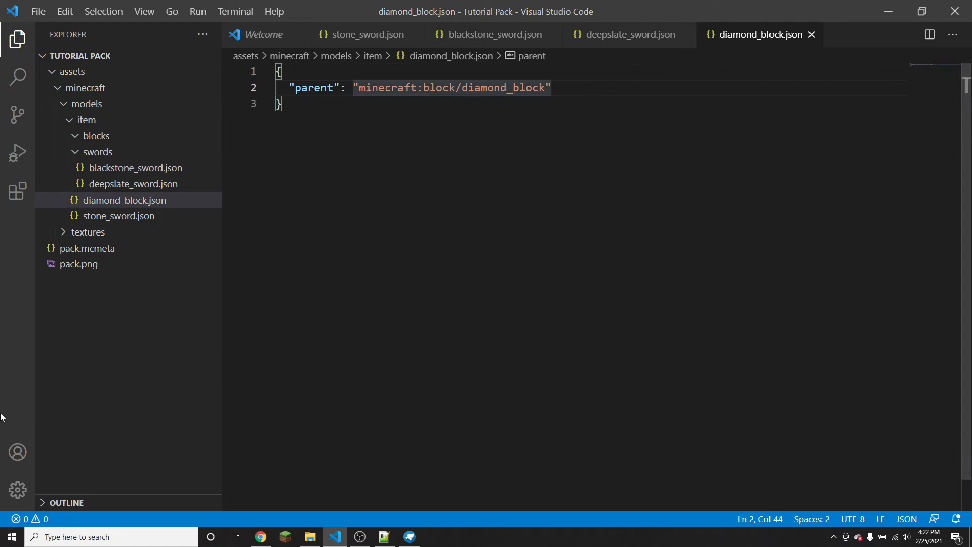
pyautogui.write(',')
pyautogui.press('Return')
pyautogui.hotkey('ctrl', 'v')
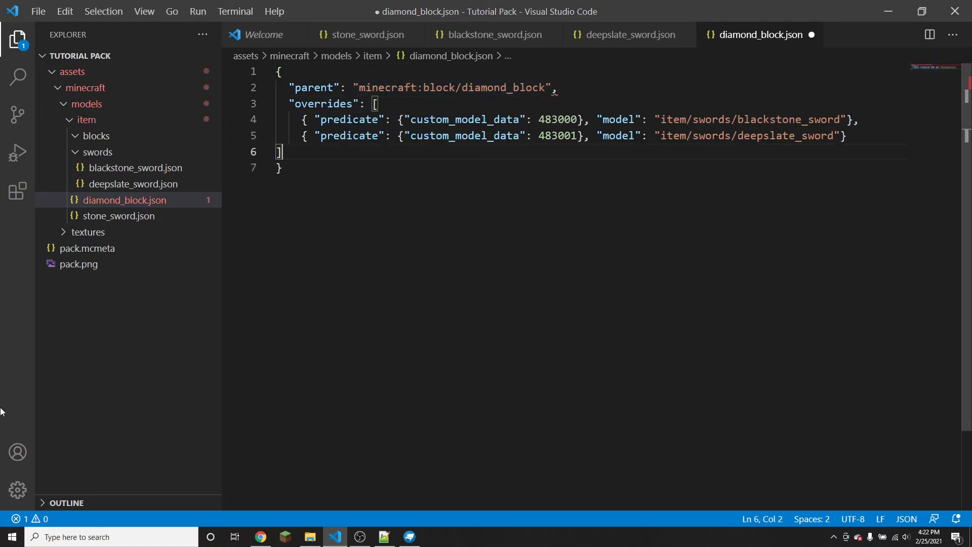
# Remove the second override from diamond_block.json and point the remaining entry's model to item/blocks/happy_diamond_block
pyautogui.moveTo(872, 137); pyautogui.dragTo(855, 120)
pyautogui.press('BackSpace')
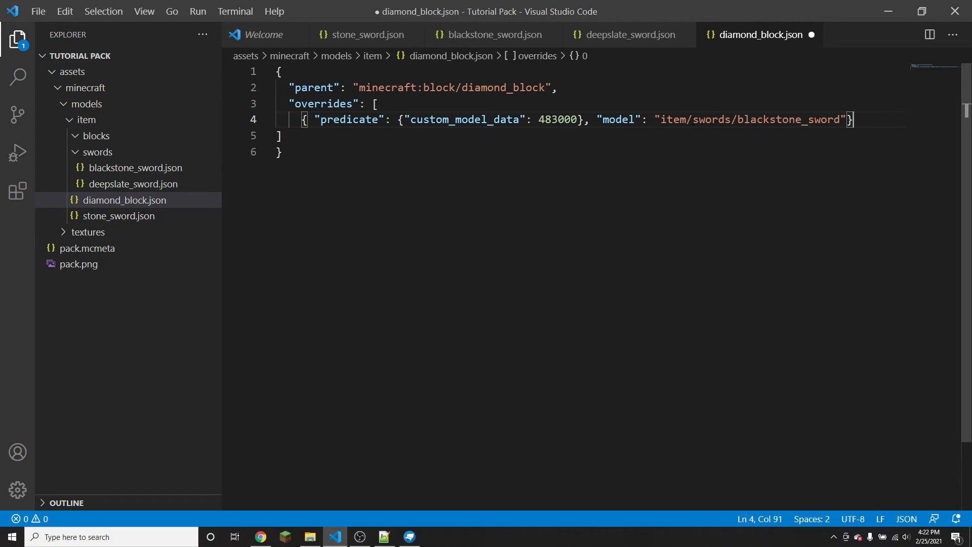
pyautogui.click(693, 120)
pyautogui.doubleClick(702, 120)
pyautogui.write('blocks')
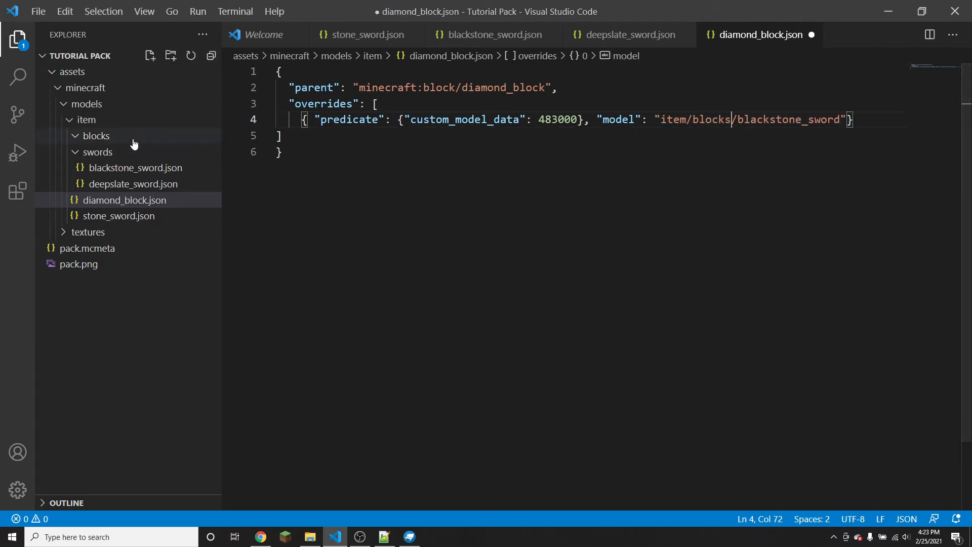
pyautogui.doubleClick(759, 120)
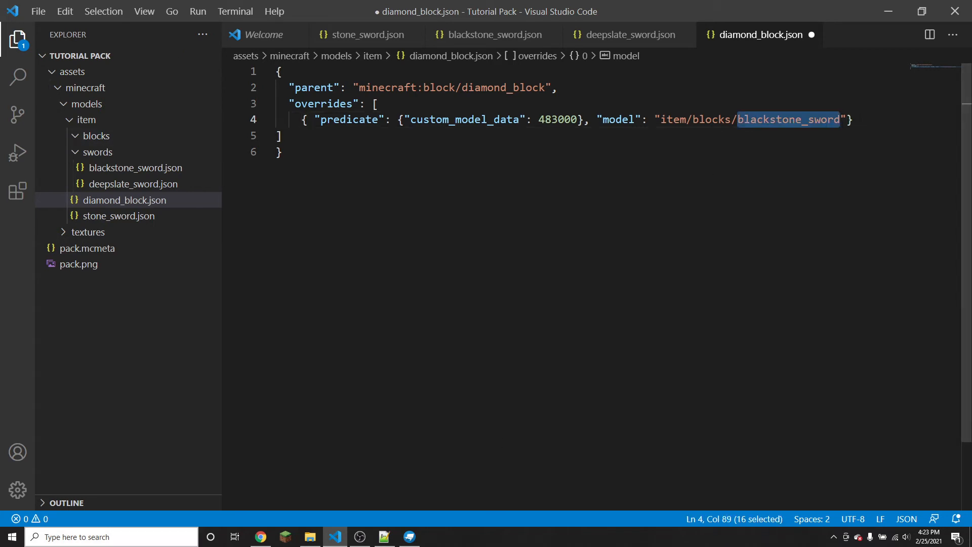
pyautogui.write('happy_diamond_block')
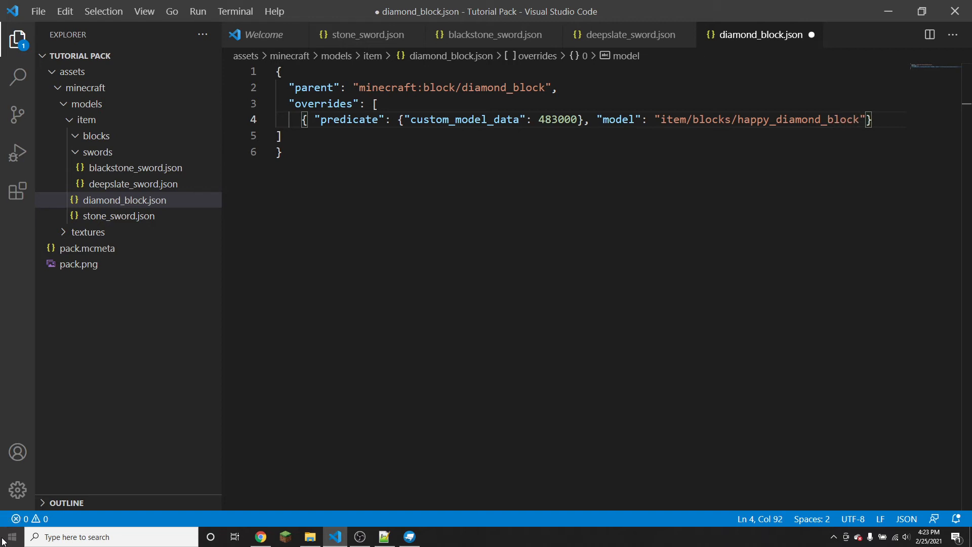
# Rename diamond_block.png in the textures/block folder as happy_diamond_block.png
pyautogui.click(110, 233)
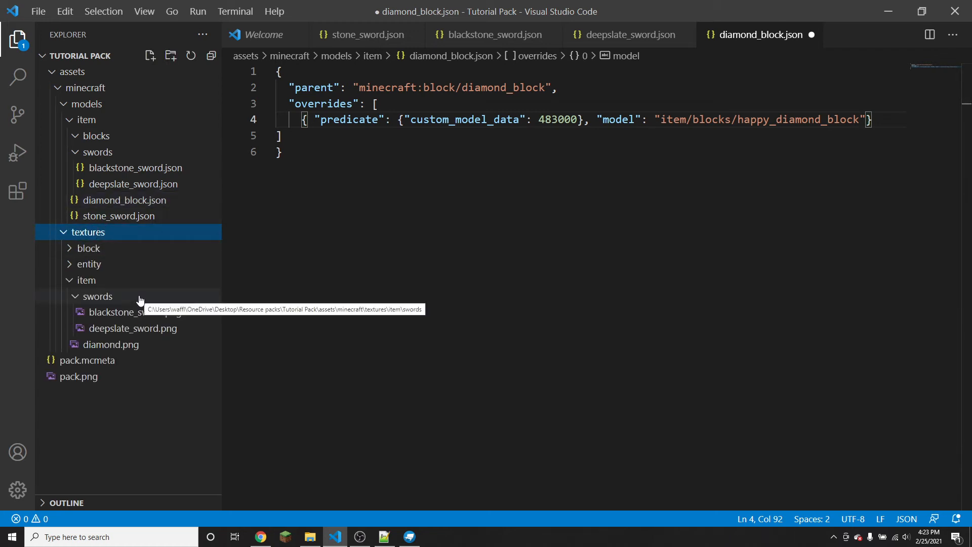
pyautogui.click(100, 249)
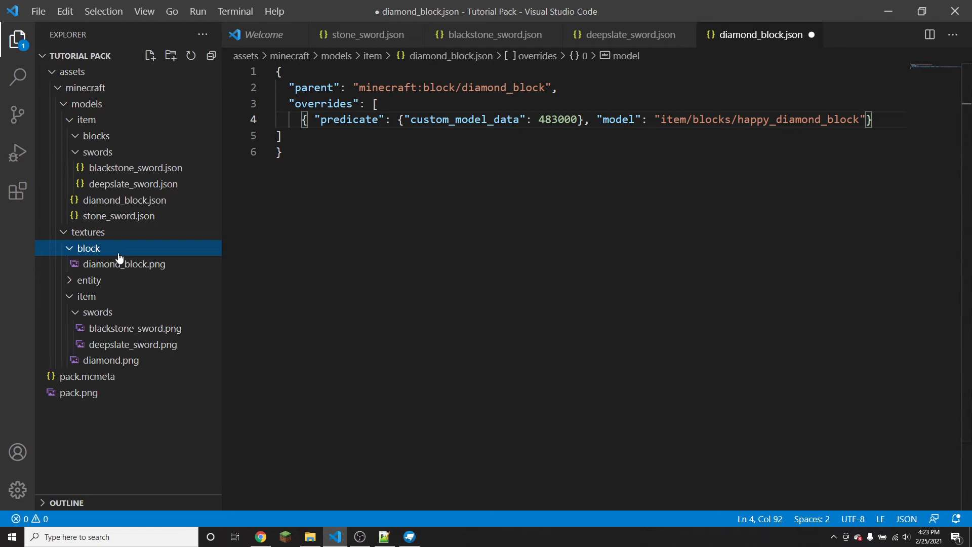
pyautogui.click(150, 263)
pyautogui.rightClick(151, 261)
pyautogui.click(187, 487)
pyautogui.press('Home')
pyautogui.write('happy_')
pyautogui.press('Return')
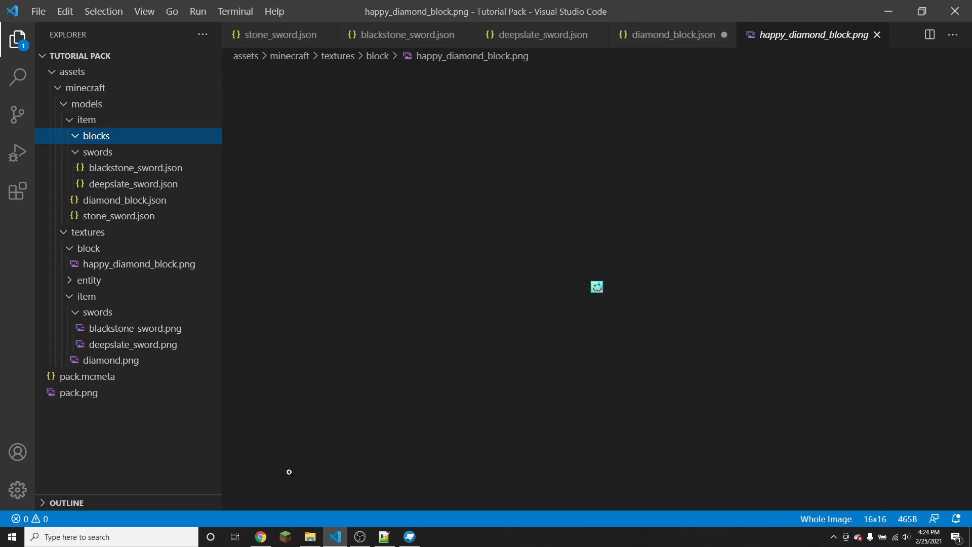
# Copy default_block_item_model.json from the desktop into models/item/blocks and rename it as happy_diamond_block.json
pyautogui.click(309, 536)
pyautogui.click(325, 194)
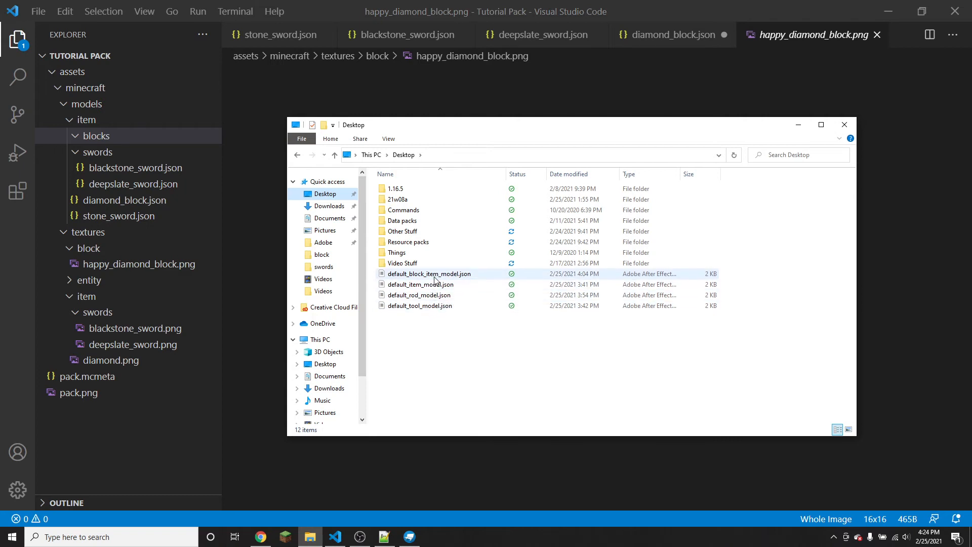
pyautogui.moveTo(436, 277); pyautogui.dragTo(110, 135)
pyautogui.rightClick(116, 151)
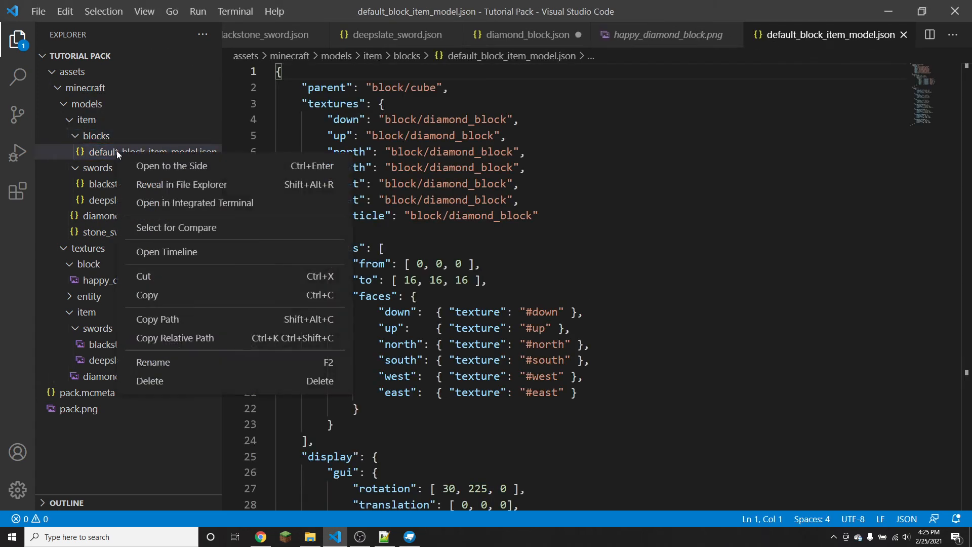
pyautogui.click(162, 362)
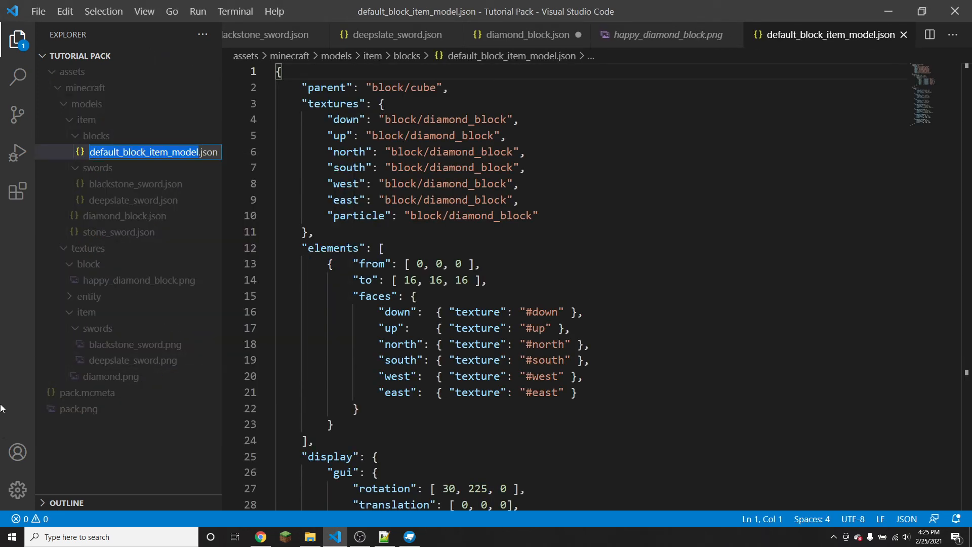
pyautogui.write('h')
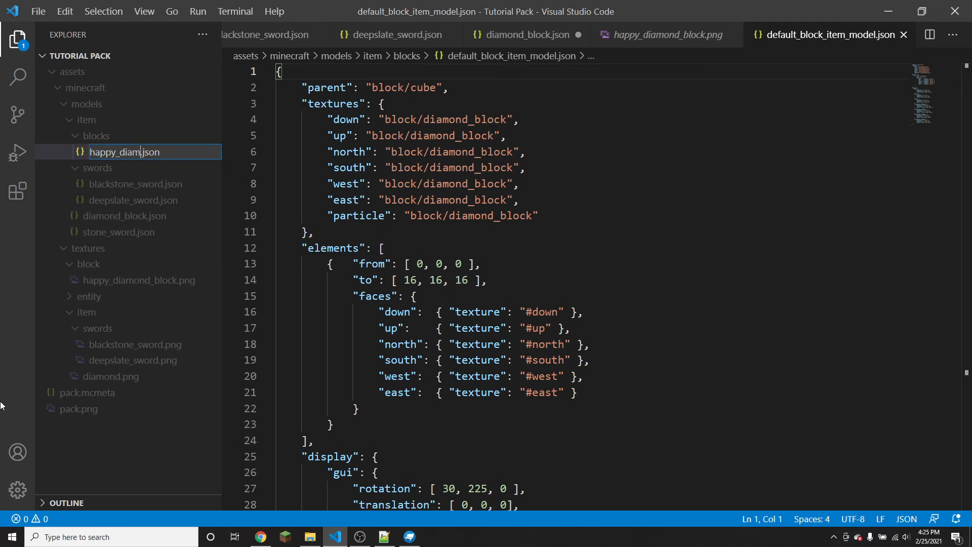
pyautogui.write('appy_diamond_block')
pyautogui.press('Return')
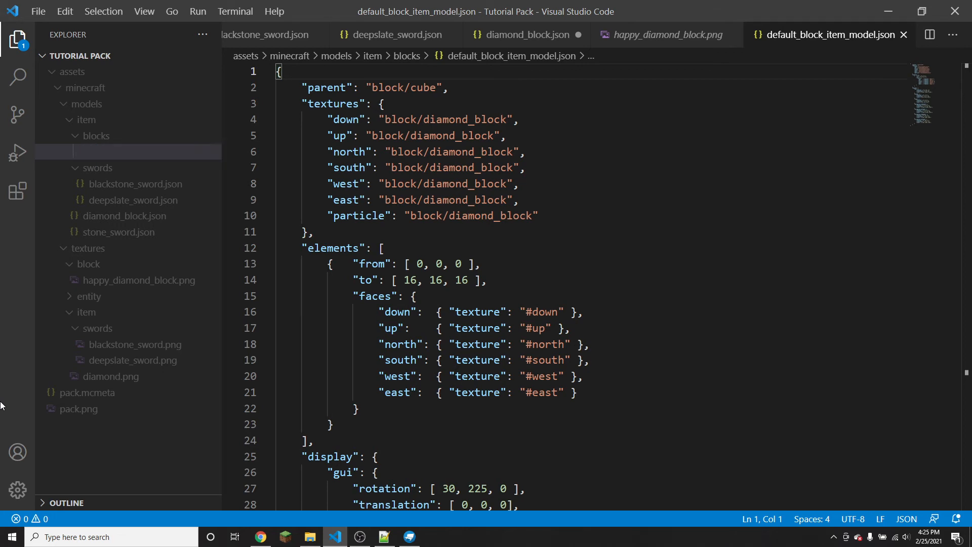
# Point all face and particle textures in happy_diamond_block.json to block/happy_diamond_block and save all open files
pyautogui.click(423, 119)
pyautogui.write('happy_')
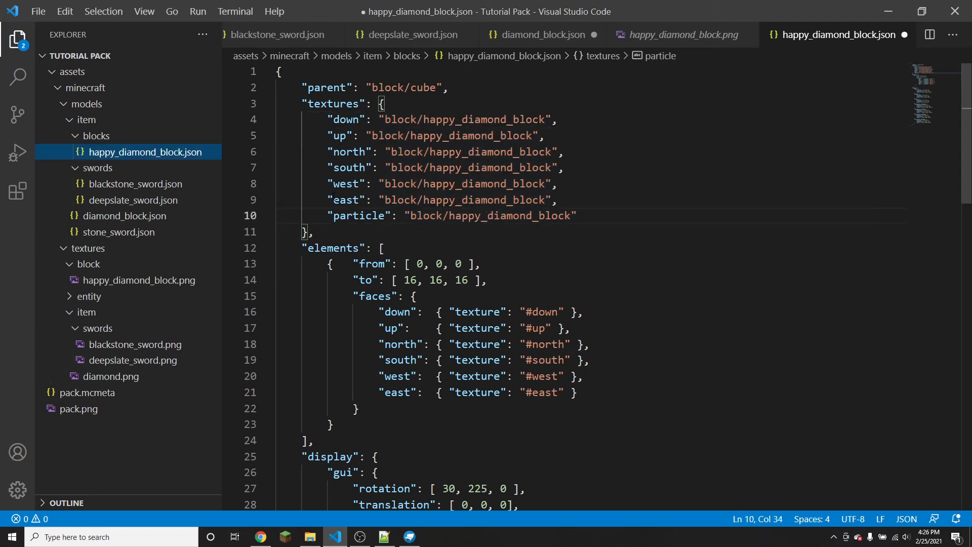
pyautogui.click(33, 8)
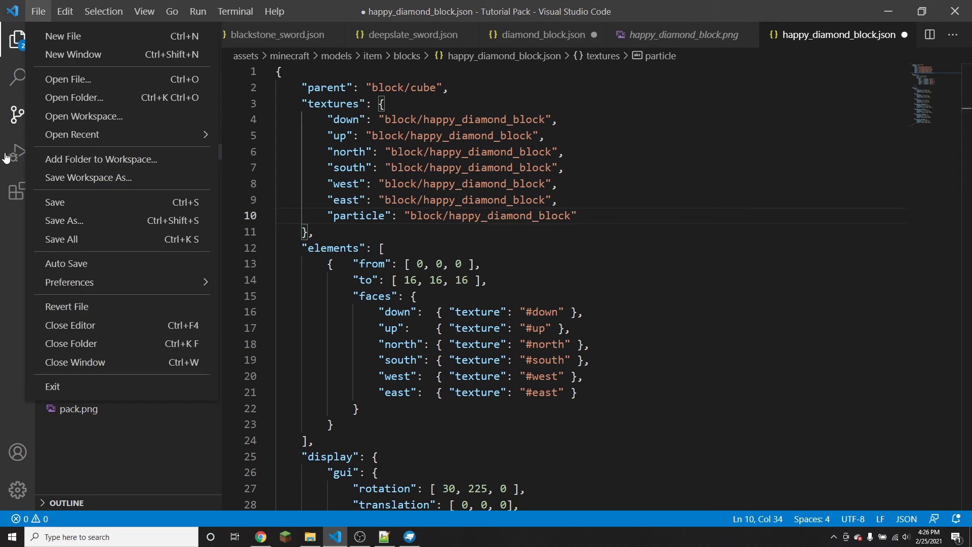
pyautogui.click(69, 237)
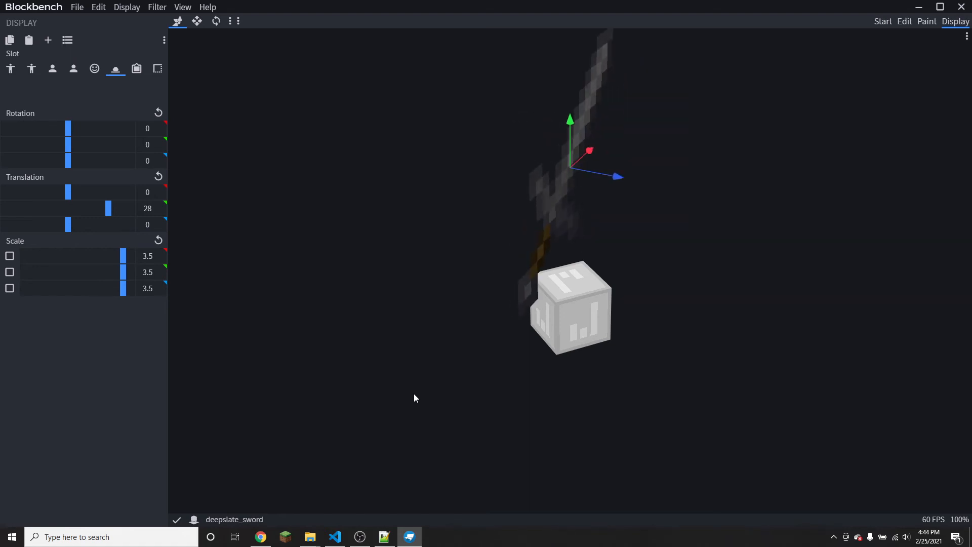
# Switch to Blockbench and create a Java Block/Item project with the file name waffles and a 16 by 16 texture size
pyautogui.moveTo(478, 414); pyautogui.dragTo(590, 390)
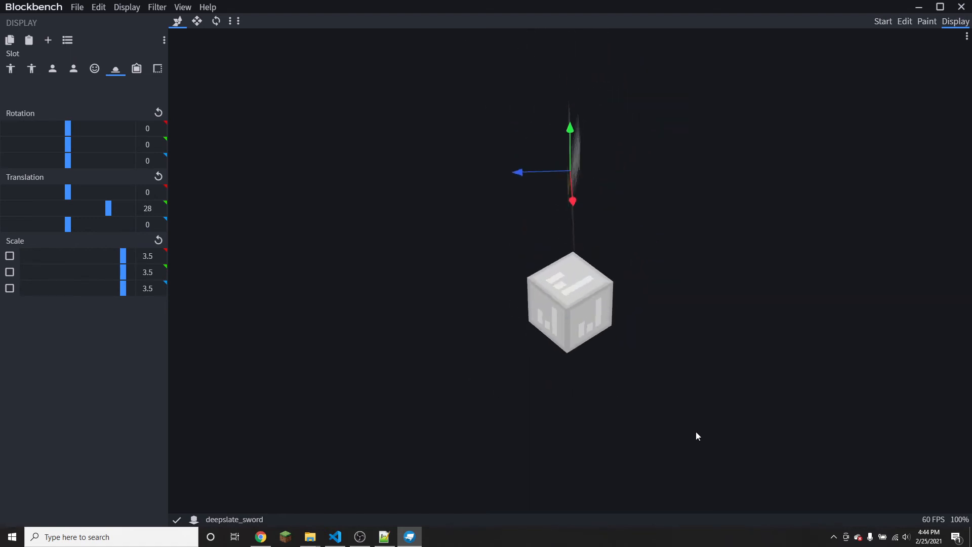
pyautogui.click(81, 8)
pyautogui.moveTo(99, 37)
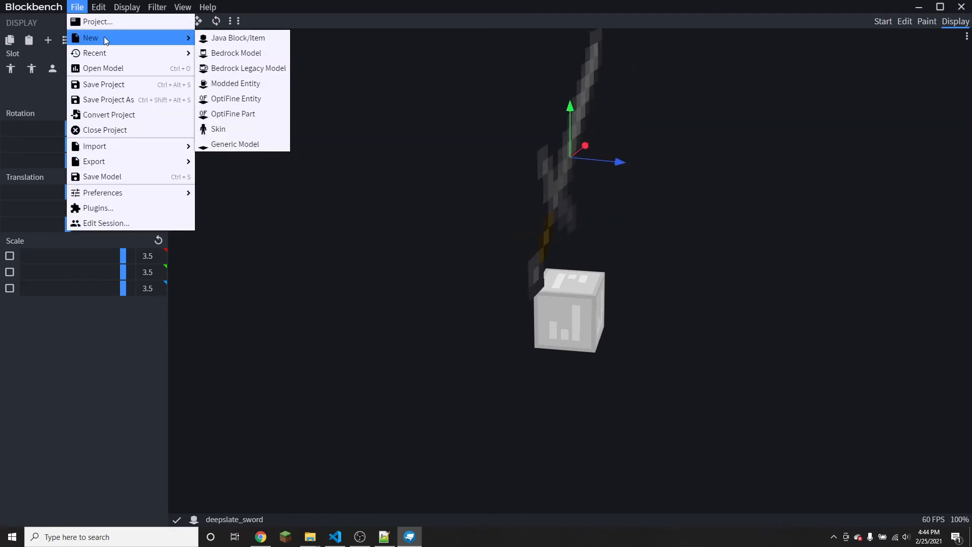
pyautogui.click(212, 38)
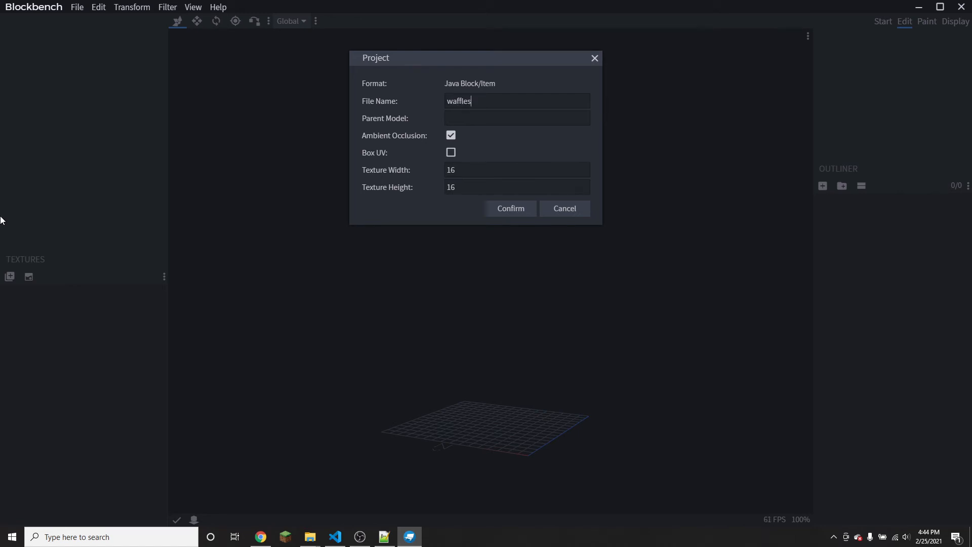
pyautogui.click(520, 212)
pyautogui.moveTo(520, 214); pyautogui.dragTo(469, 401)
pyautogui.scroll(4, 469, 401)
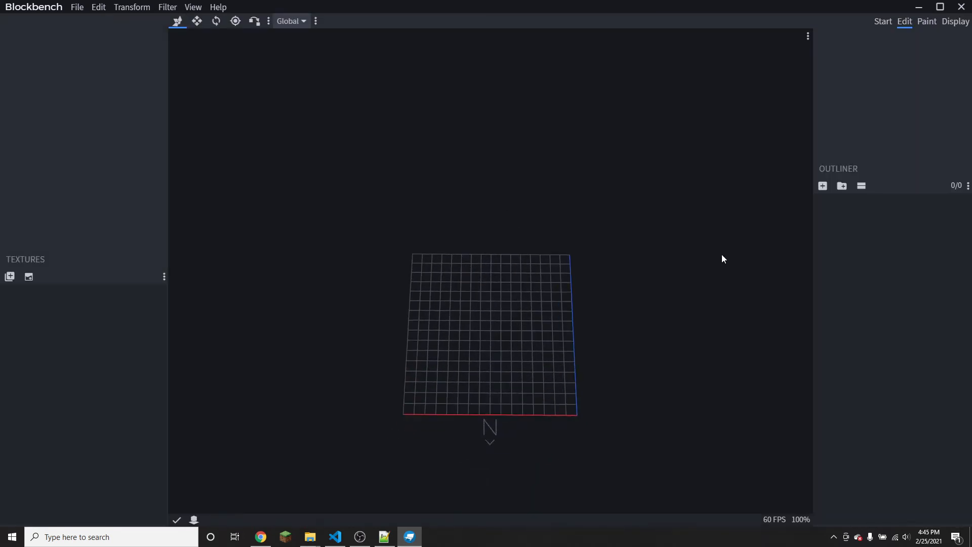
# Add a cube, move it along X to position 7, 0, 0, and build a round gridded waffle from cubes
pyautogui.click(820, 187)
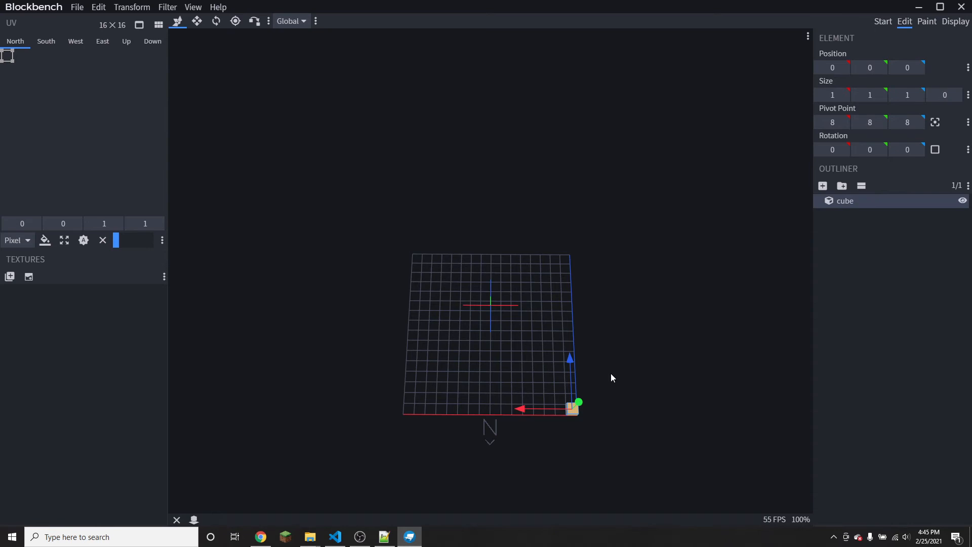
pyautogui.moveTo(528, 408); pyautogui.dragTo(444, 409)
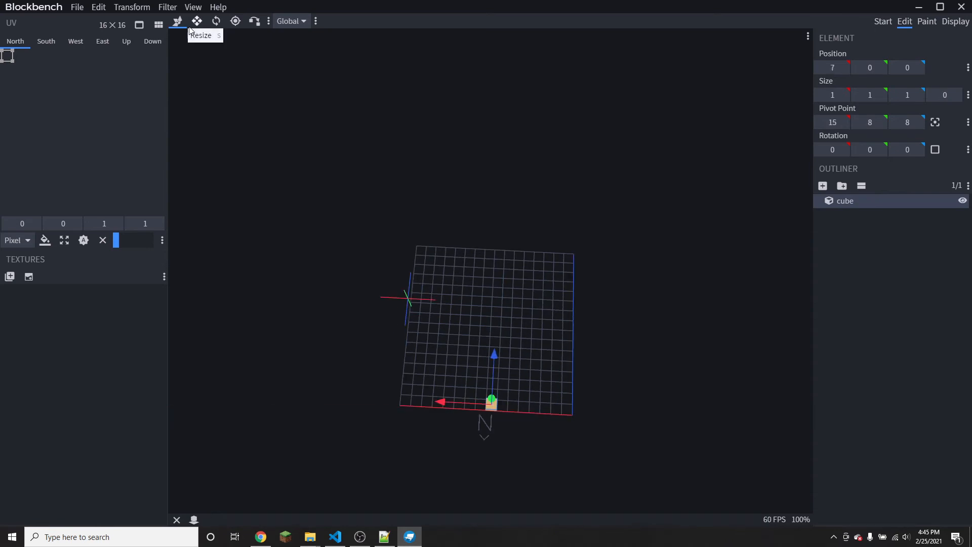
pyautogui.click(196, 21)
pyautogui.moveTo(496, 363); pyautogui.dragTo(562, 409)
pyautogui.moveTo(476, 340); pyautogui.dragTo(436, 311)
pyautogui.moveTo(605, 425); pyautogui.dragTo(643, 448)
pyautogui.scroll(3, 664, 445)
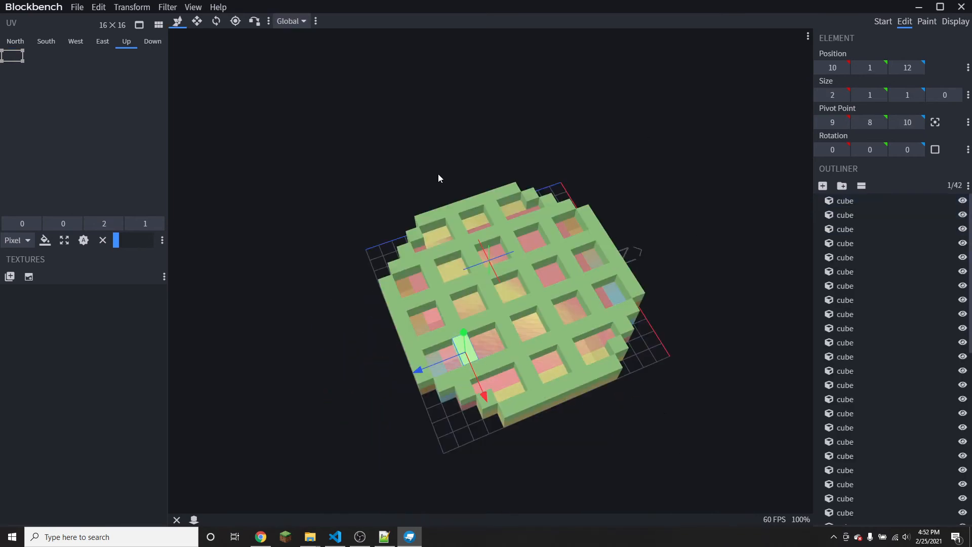
# Switch to Piskel in Chrome, create a new sprite, paint a 16 by 16 mottled golden waffle texture and download it as a PNG
pyautogui.scroll(-5, 898, 347)
pyautogui.scroll(5, 898, 351)
pyautogui.click(261, 536)
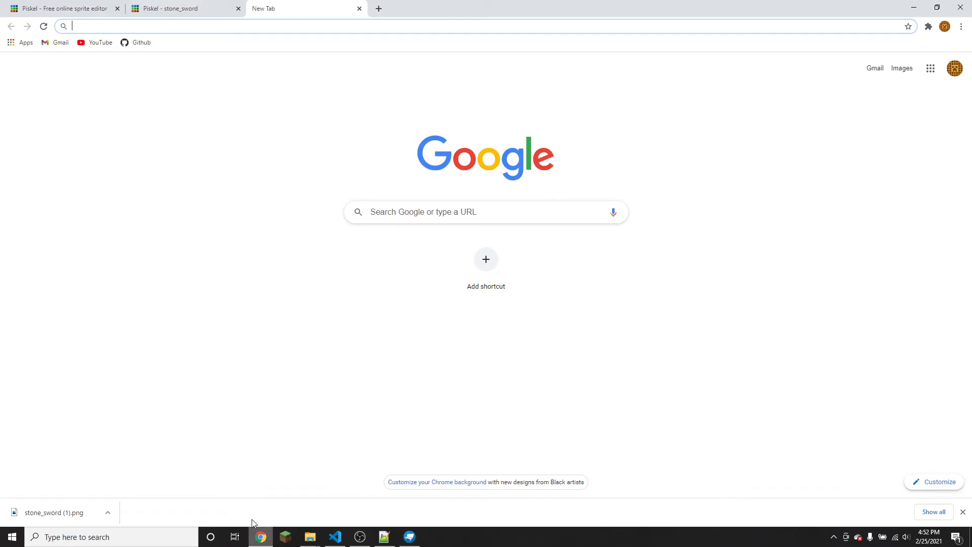
pyautogui.click(162, 4)
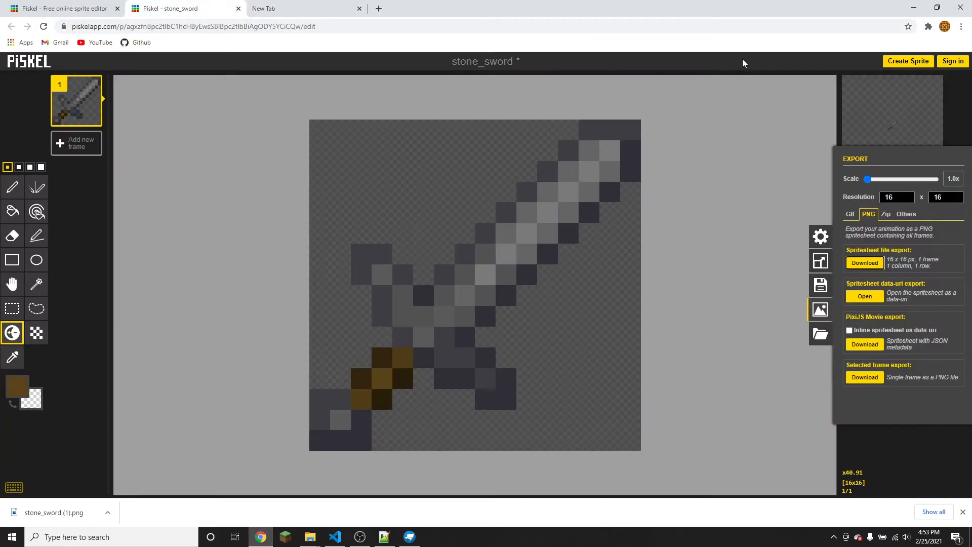
pyautogui.click(920, 63)
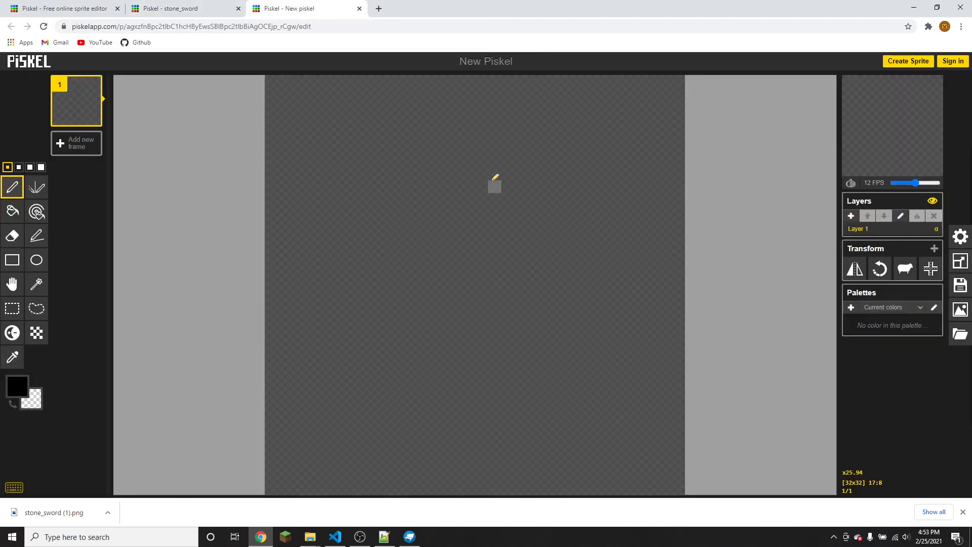
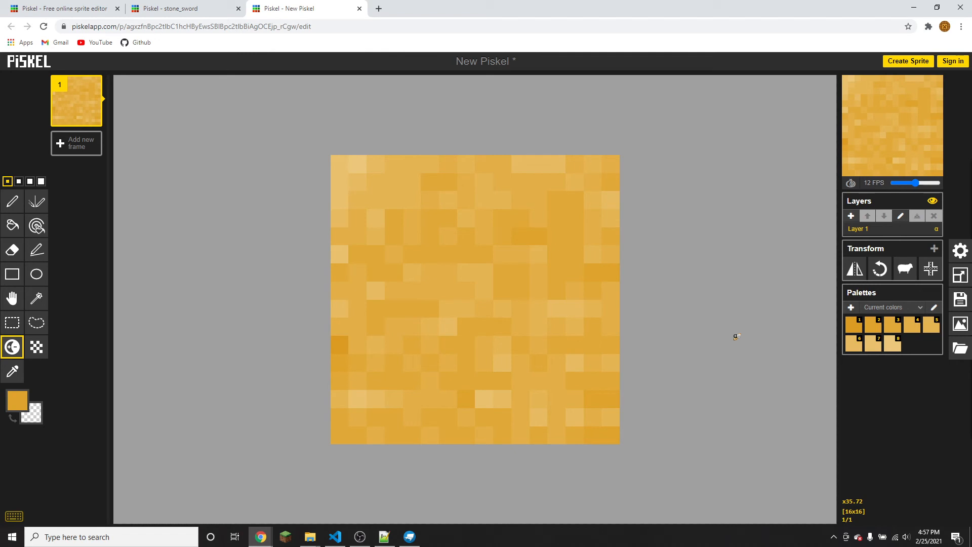
pyautogui.click(960, 323)
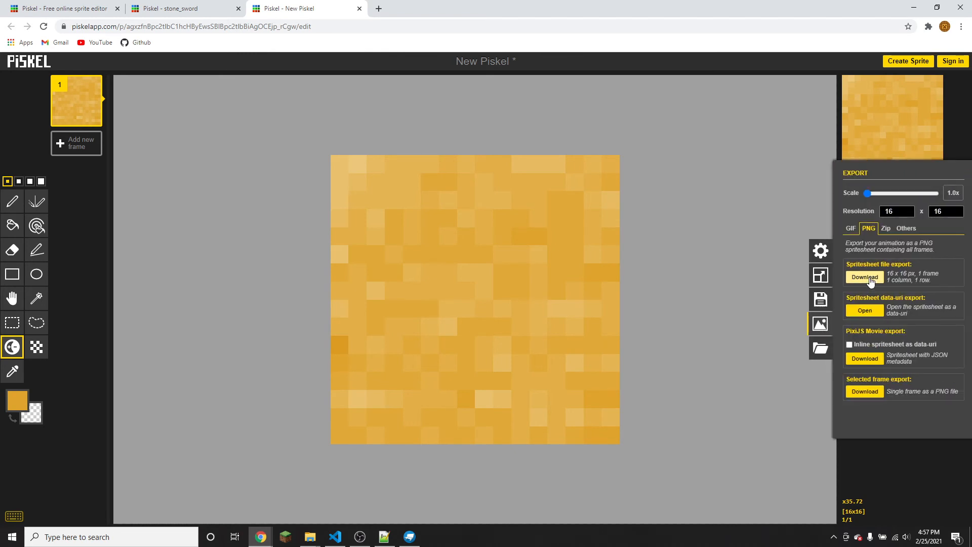
pyautogui.click(870, 279)
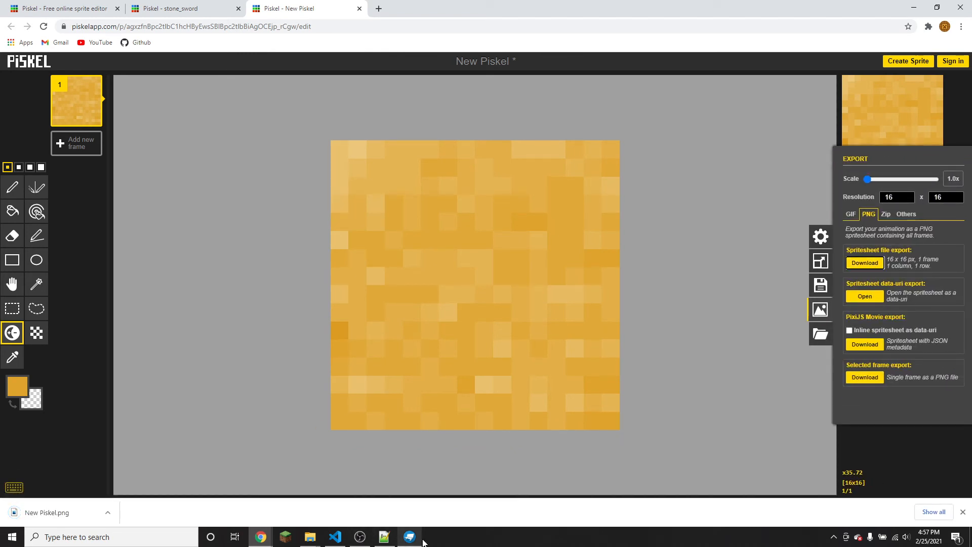
# Switch to Blockbench, import waffle.png from the pack's textures/item folder, and apply it to all faces of all selected cubes
pyautogui.hotkey('alt', 'Tab')
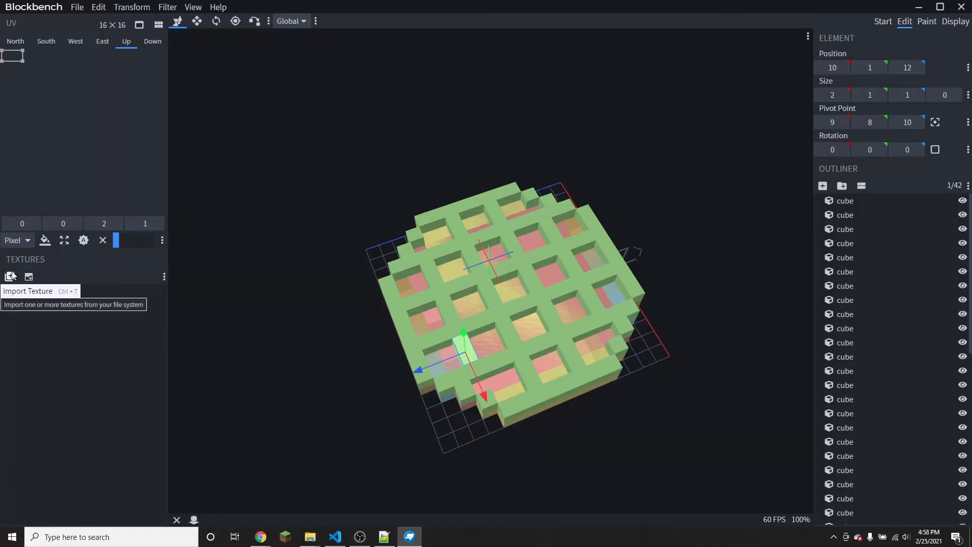
pyautogui.click(11, 276)
pyautogui.click(234, 85)
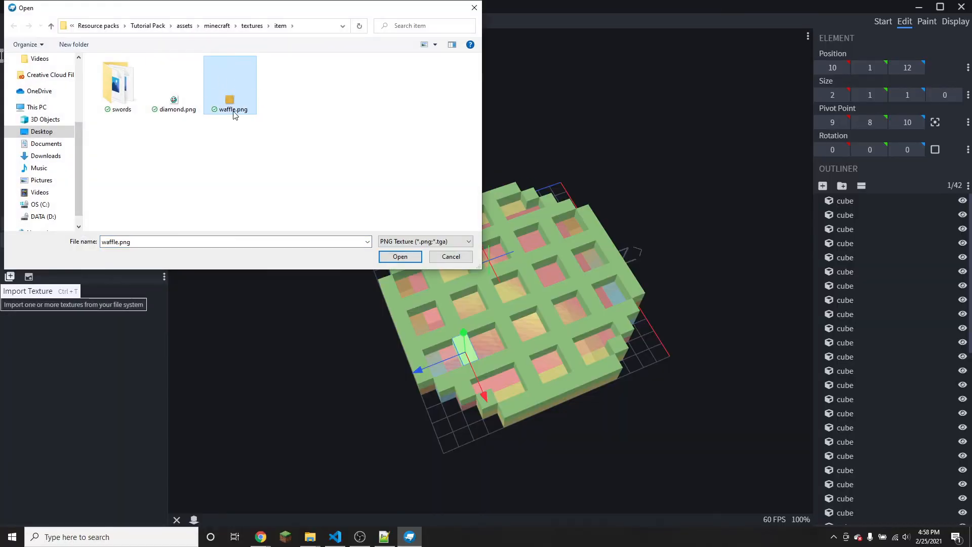
pyautogui.click(395, 257)
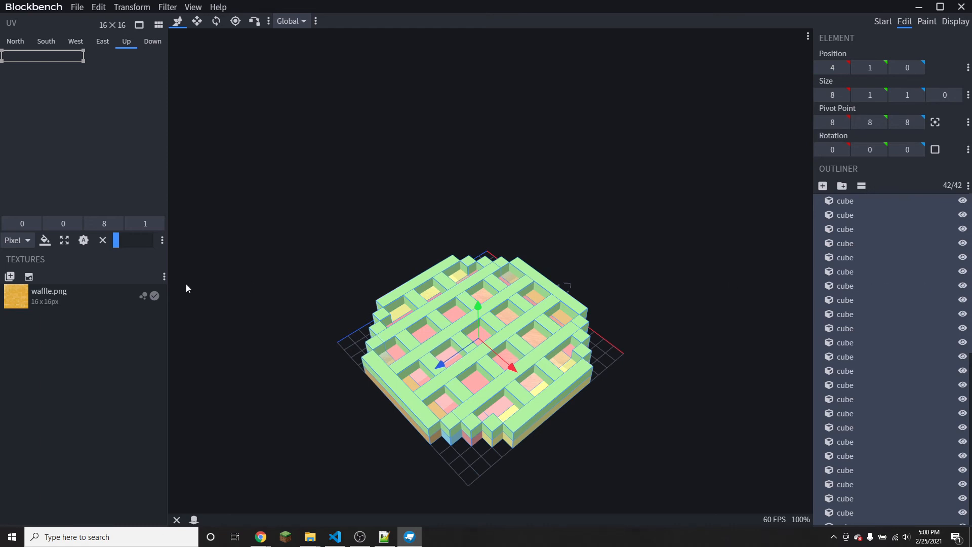
pyautogui.moveTo(13, 301); pyautogui.dragTo(58, 113)
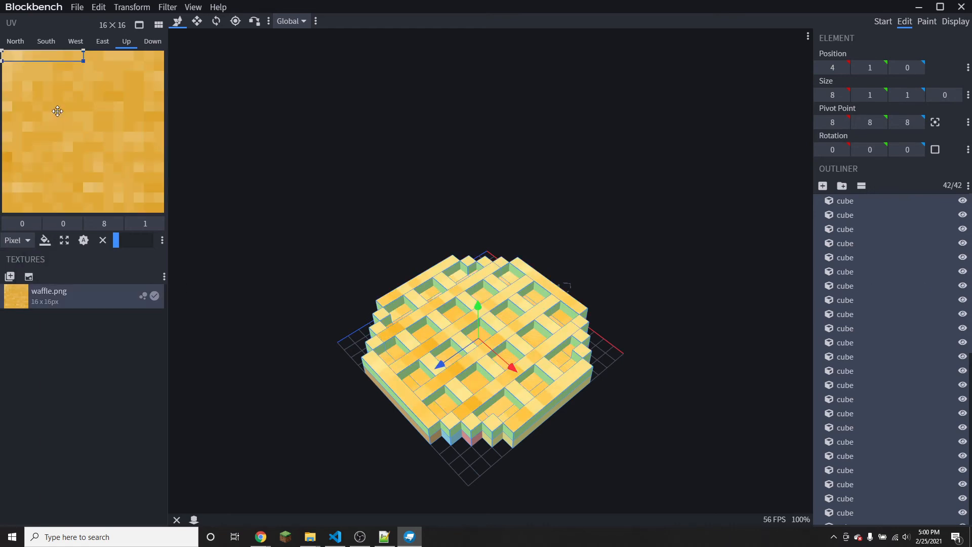
pyautogui.click(45, 241)
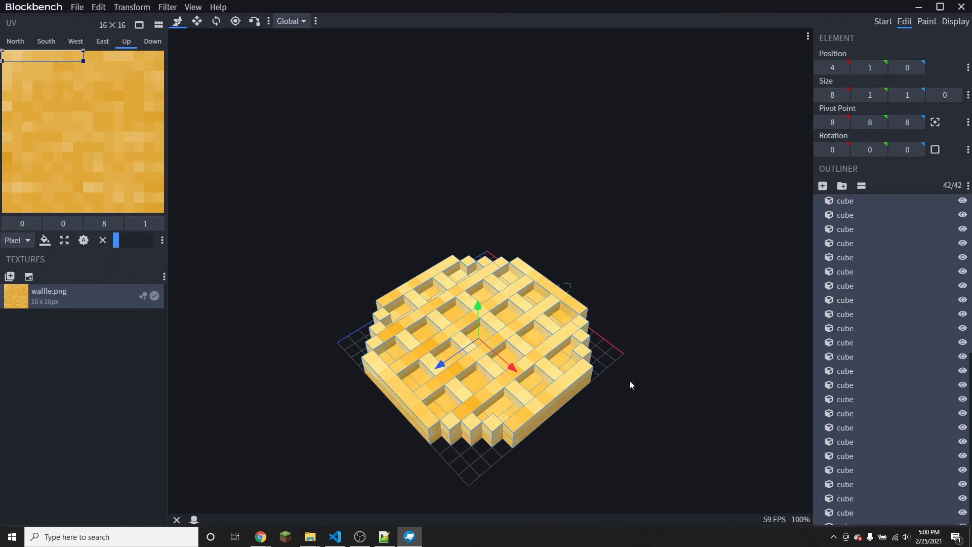
# Try stretching the Up-face UV area to 8 by 6 pixels and shifting it down one pixel, and undo both changes
pyautogui.moveTo(52, 62); pyautogui.dragTo(40, 112)
pyautogui.scroll(5, 437, 341)
pyautogui.scroll(2, 438, 387)
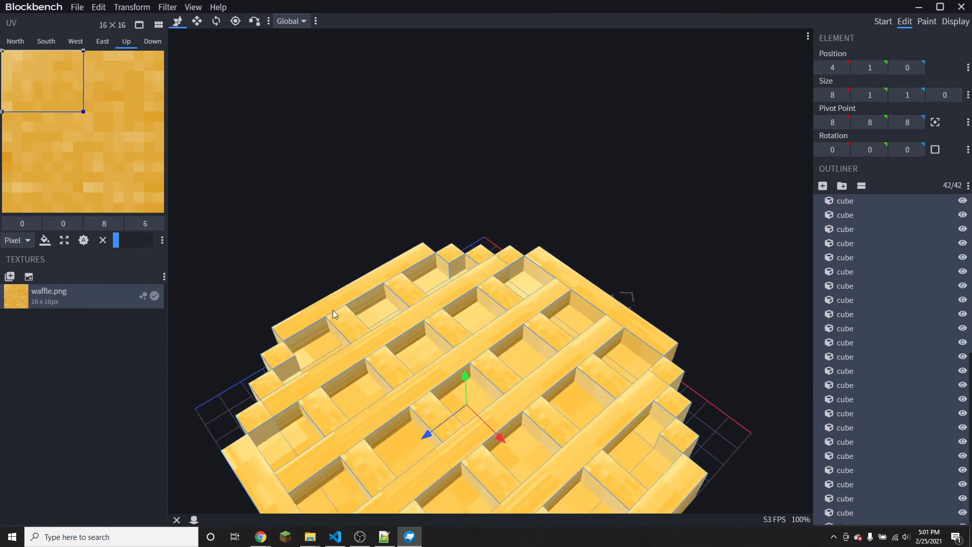
pyautogui.moveTo(53, 95); pyautogui.dragTo(37, 106)
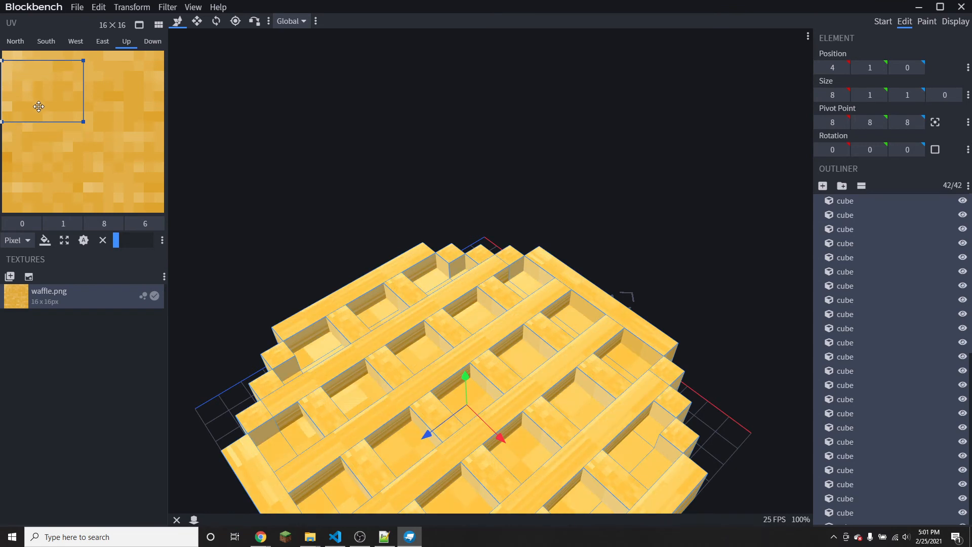
pyautogui.hotkey('ctrl', 'z')
pyautogui.hotkey('ctrl', 'z')
# In display mode, set the third-person right-hand pose to rotation 99, 0, 0, translation 0, 3.5, 7 and scale about 0.396
pyautogui.scroll(-3, 367, 378)
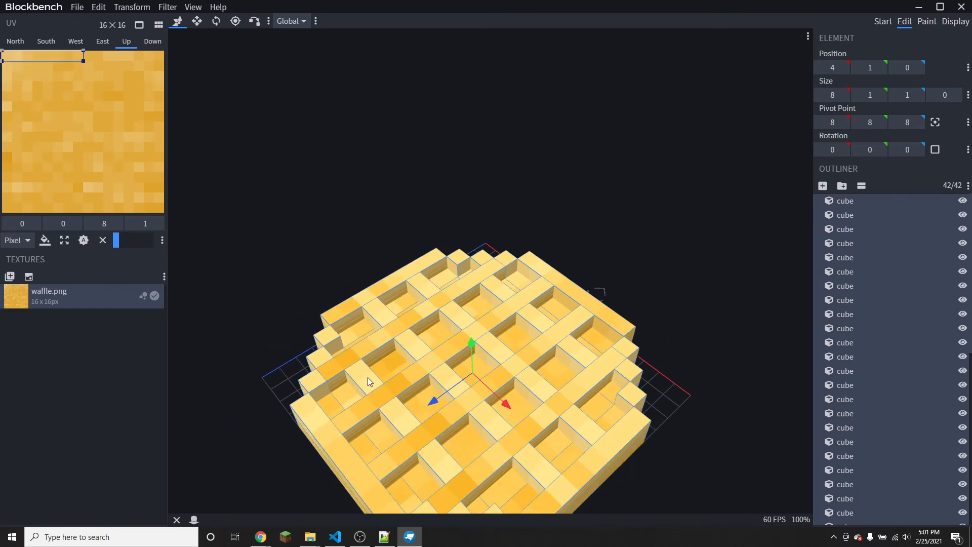
pyautogui.moveTo(681, 355); pyautogui.dragTo(635, 357)
pyautogui.scroll(4, 665, 351)
pyautogui.scroll(-6, 637, 358)
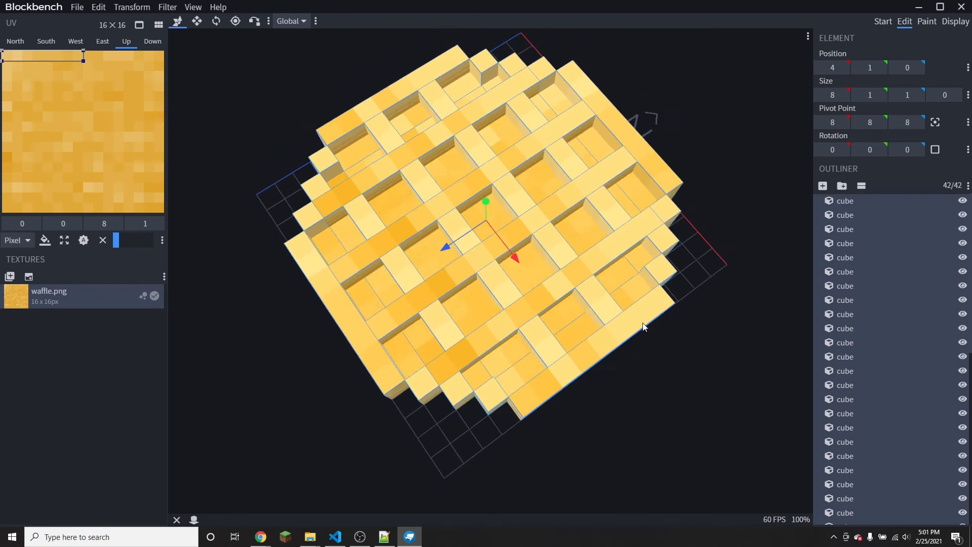
pyautogui.moveTo(633, 350); pyautogui.dragTo(615, 288)
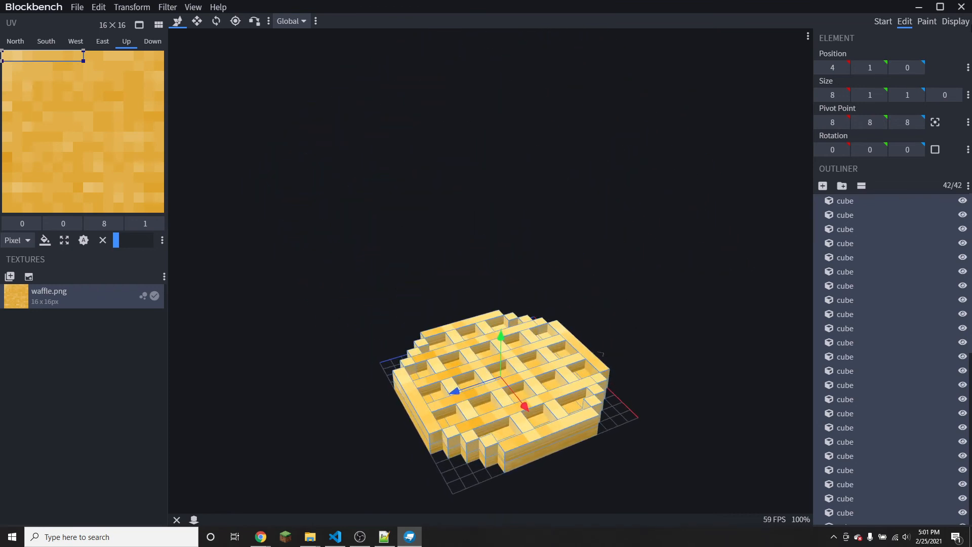
pyautogui.click(962, 21)
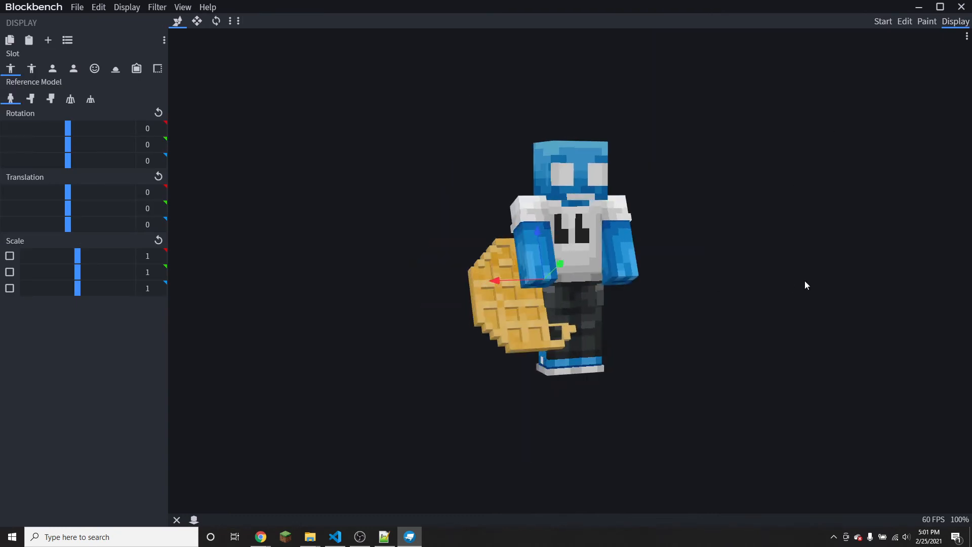
pyautogui.moveTo(647, 251); pyautogui.dragTo(694, 230)
pyautogui.moveTo(676, 294); pyautogui.dragTo(463, 327)
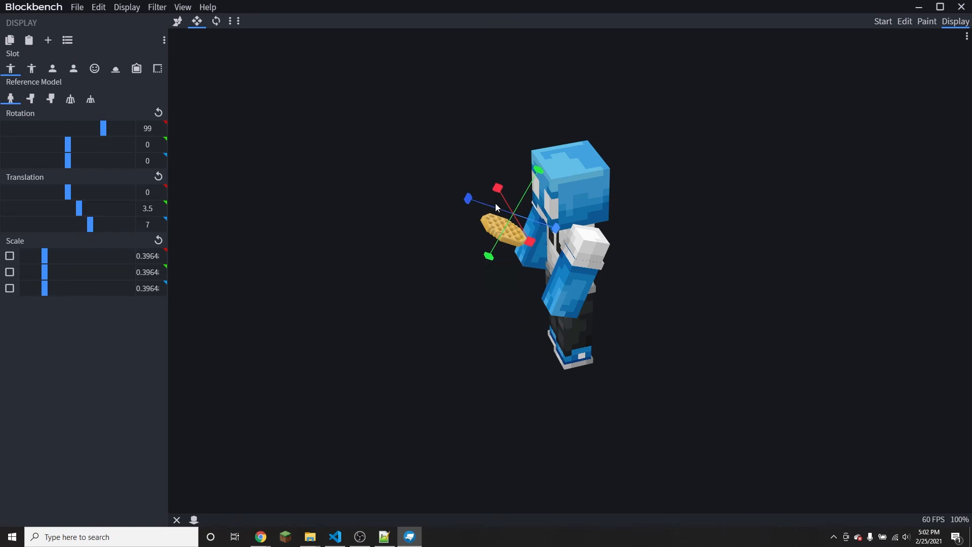
# Pose the waffle for the remaining hand, head, ground, item frame and GUI slots, with X rotation -90 in the frame and 52 in the GUI
pyautogui.click(31, 68)
pyautogui.click(52, 68)
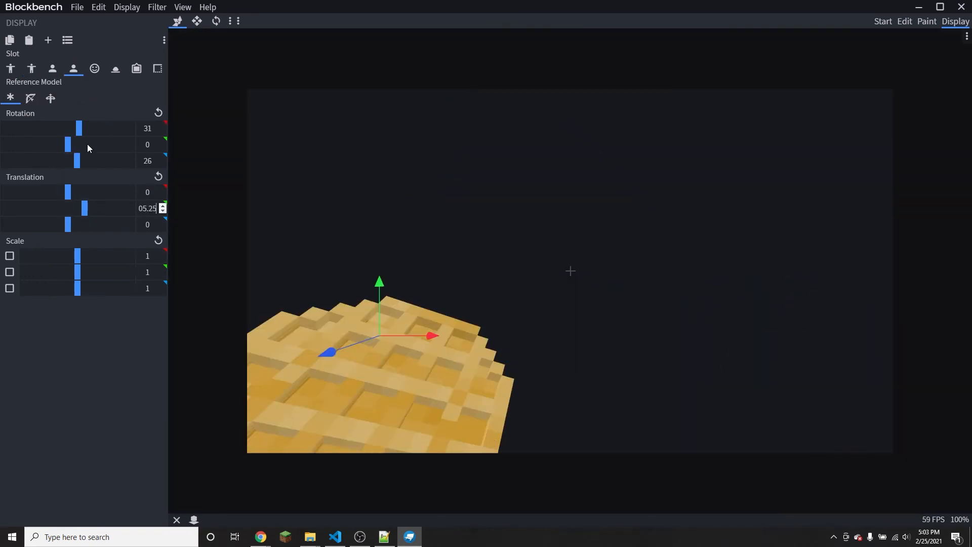
pyautogui.click(95, 68)
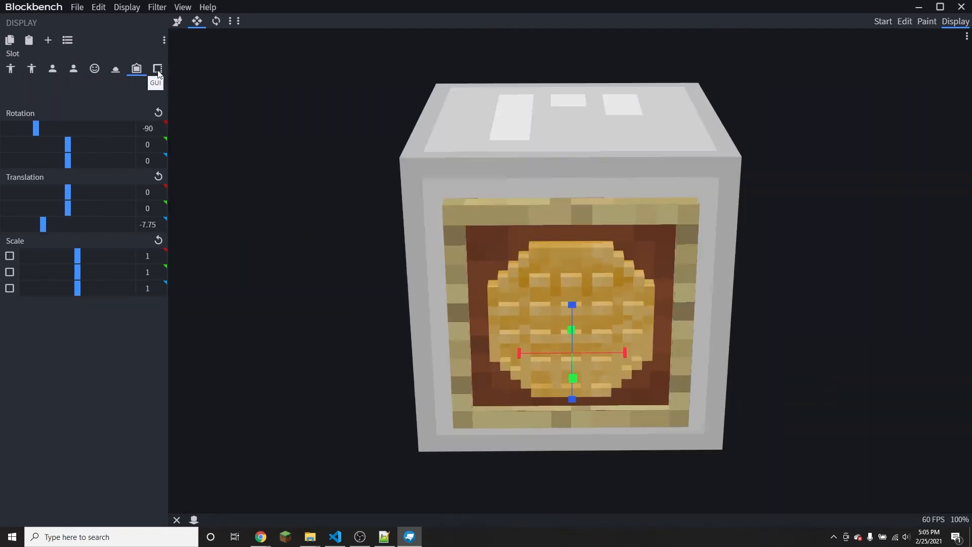
pyautogui.click(157, 68)
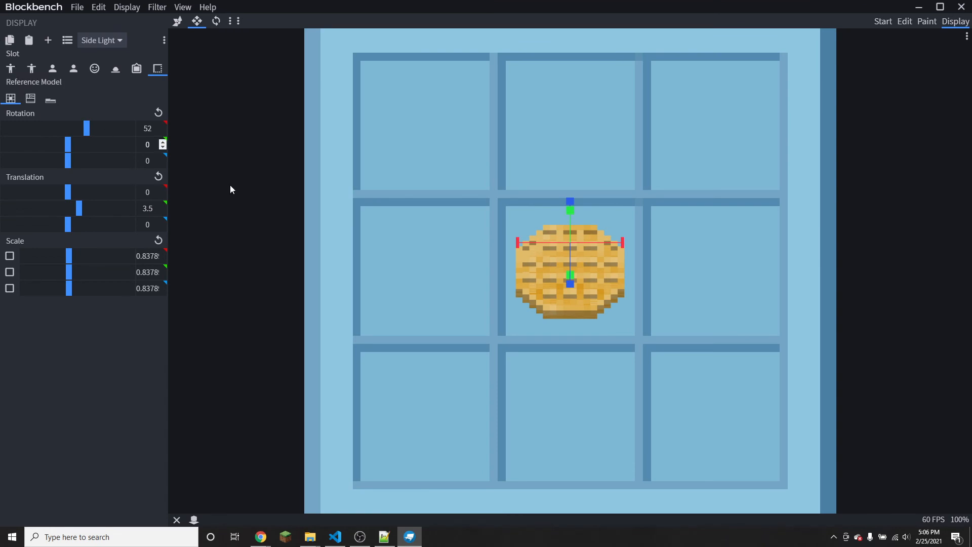
# Export the waffle as a block/item model named waffles.json in the Tutorial Pack's assets/minecraft/models/item folder
pyautogui.click(79, 6)
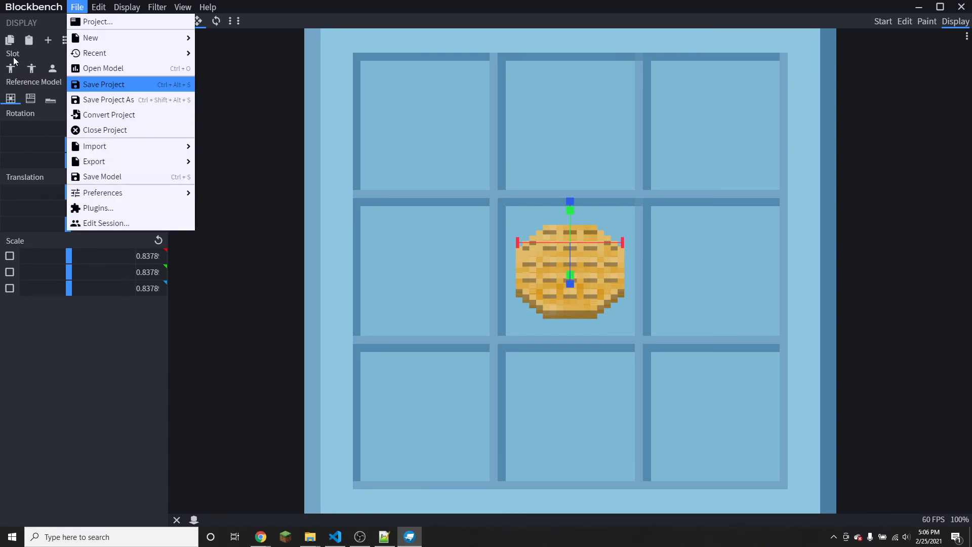
pyautogui.moveTo(96, 158)
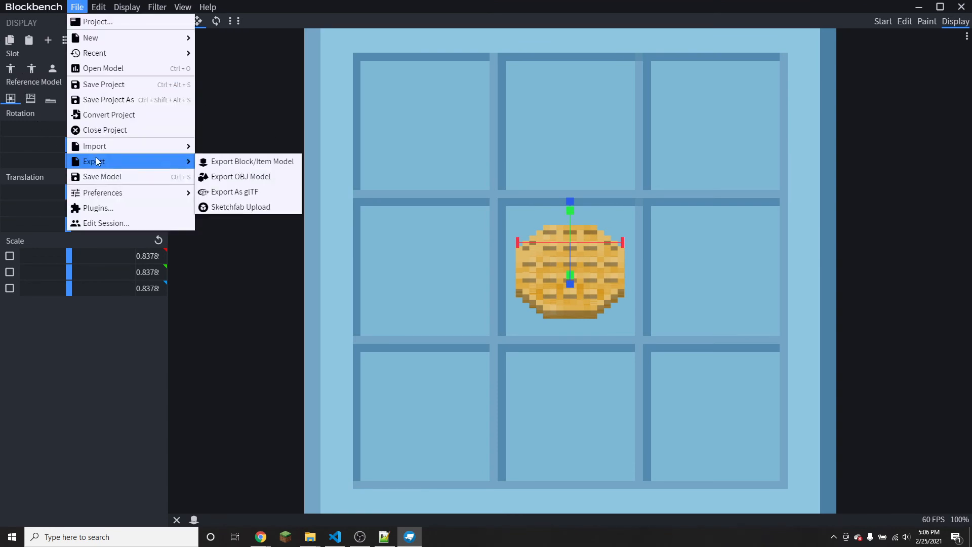
pyautogui.click(213, 162)
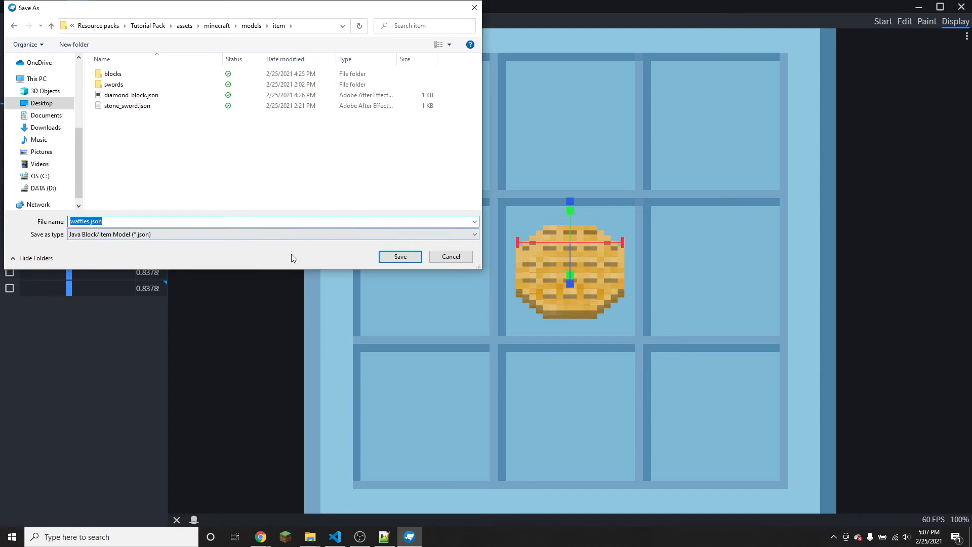
pyautogui.click(405, 259)
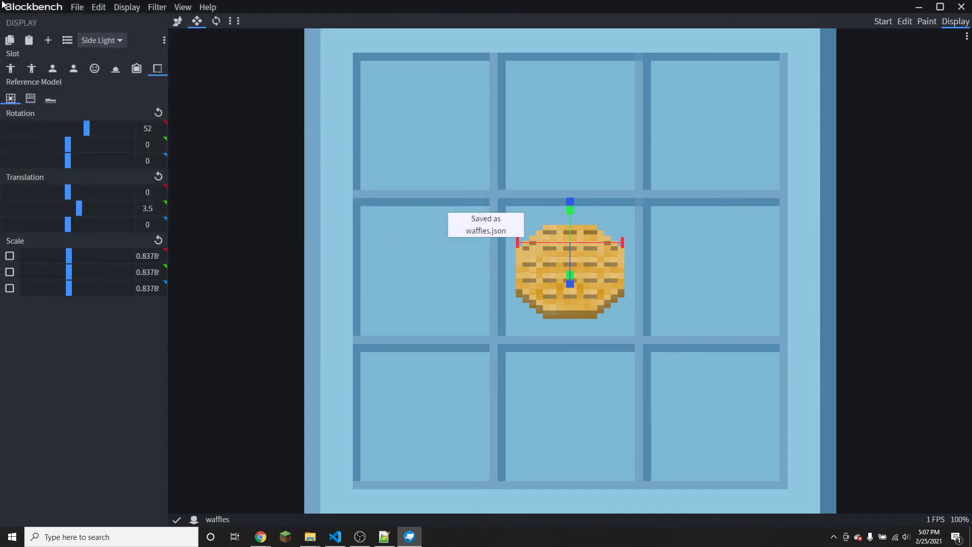
# Save the Blockbench project as waffles.bbmodel on the desktop
pyautogui.click(77, 8)
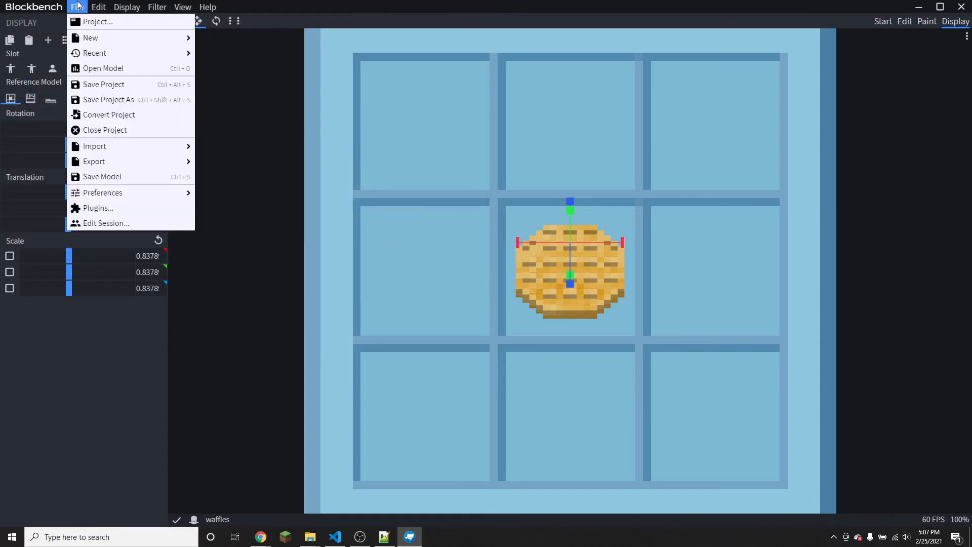
pyautogui.click(114, 102)
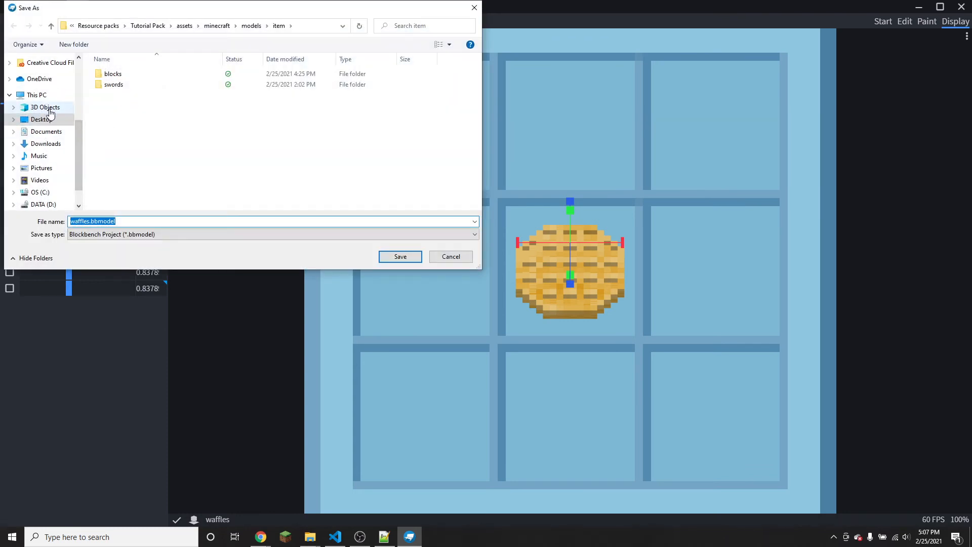
pyautogui.click(41, 131)
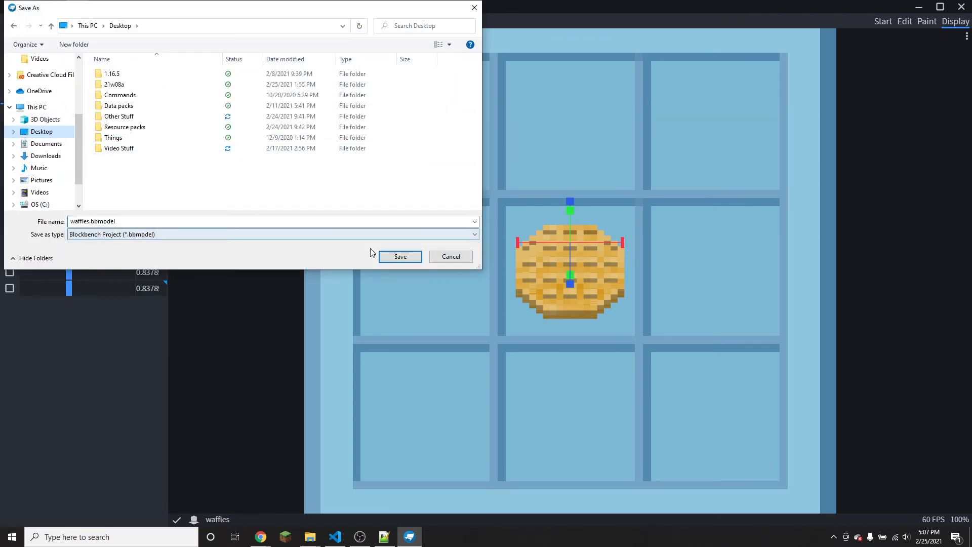
pyautogui.click(400, 256)
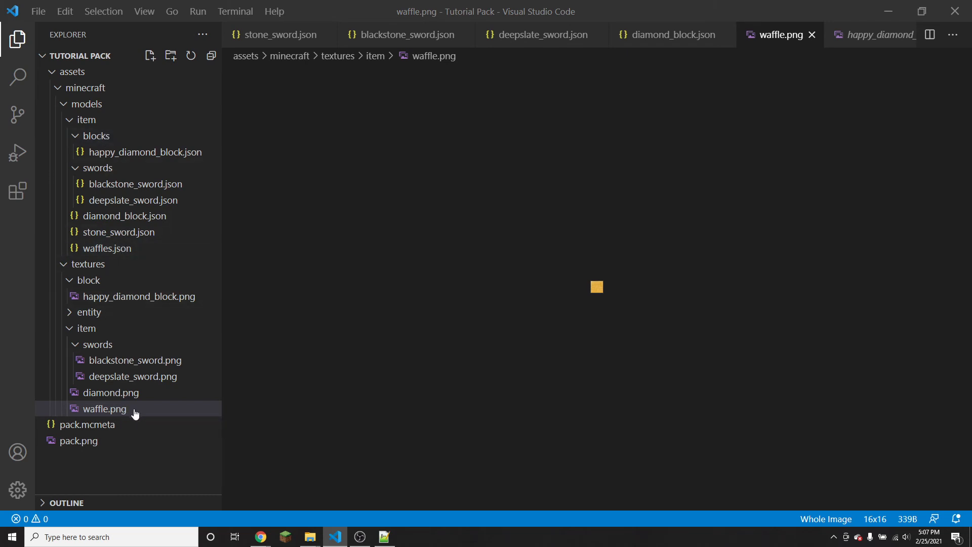
# Copy cookie.json from the desktop's 1.16.5/assets/minecraft/models/item folder into the pack's models/item folder in Visual Studio Code
pyautogui.moveTo(311, 536)
pyautogui.click(269, 493)
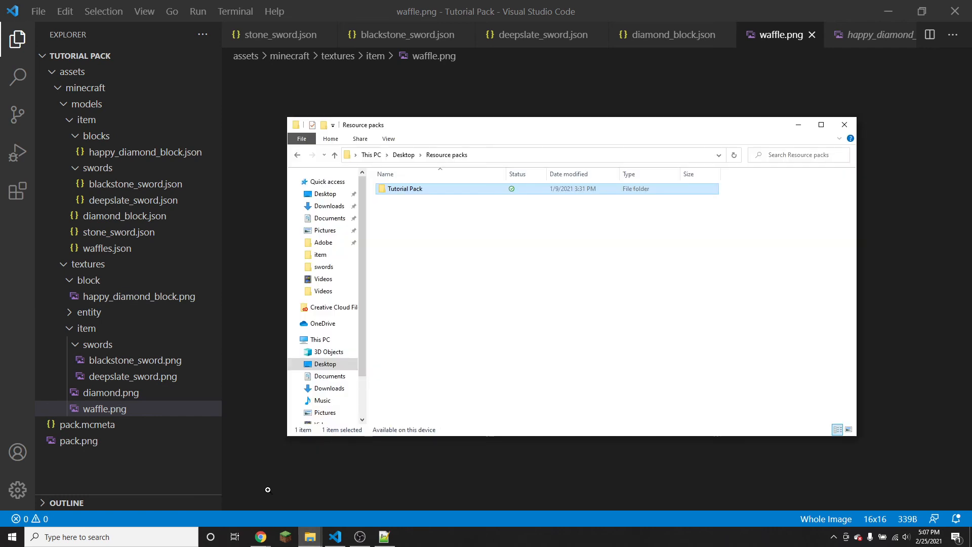
pyautogui.click(414, 156)
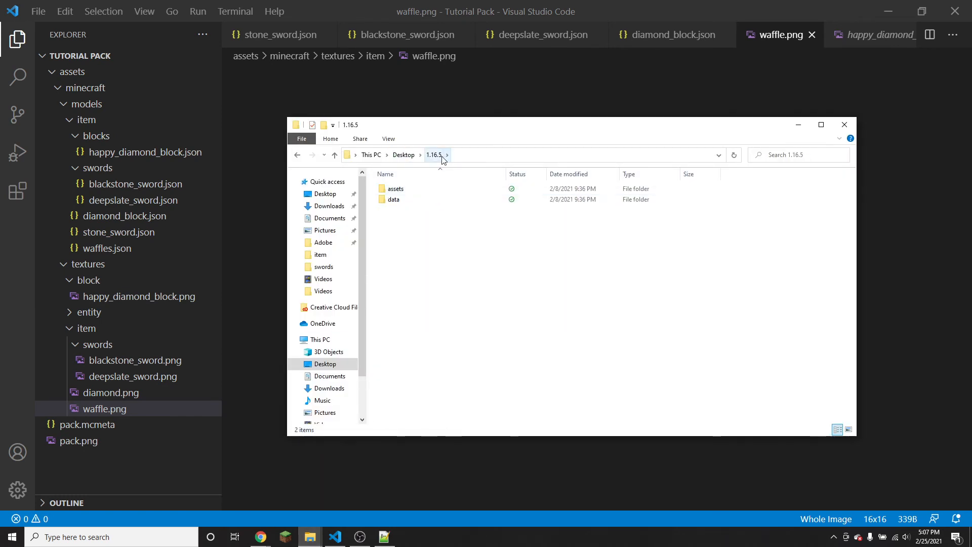
pyautogui.doubleClick(427, 190)
pyautogui.doubleClick(426, 192)
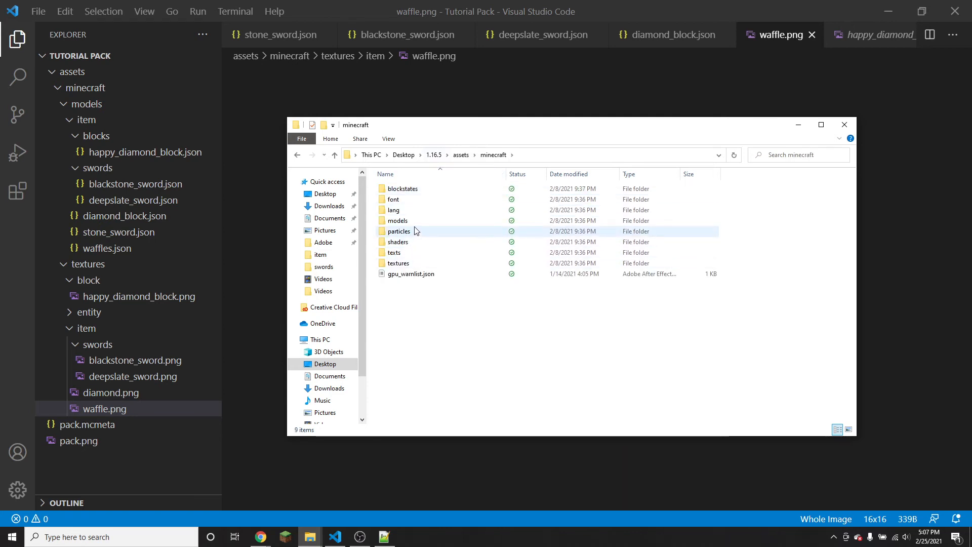
pyautogui.doubleClick(418, 221)
pyautogui.doubleClick(410, 200)
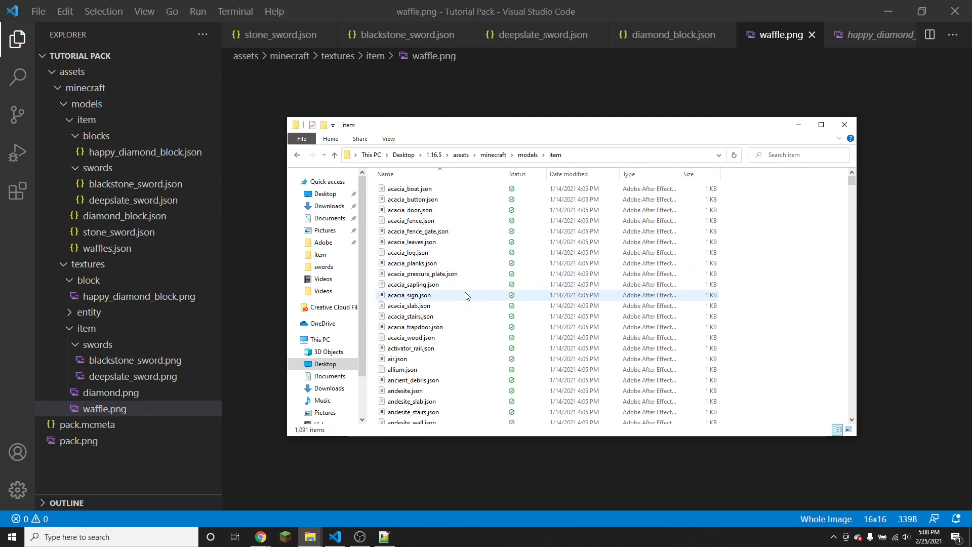
pyautogui.scroll(-8, 465, 295)
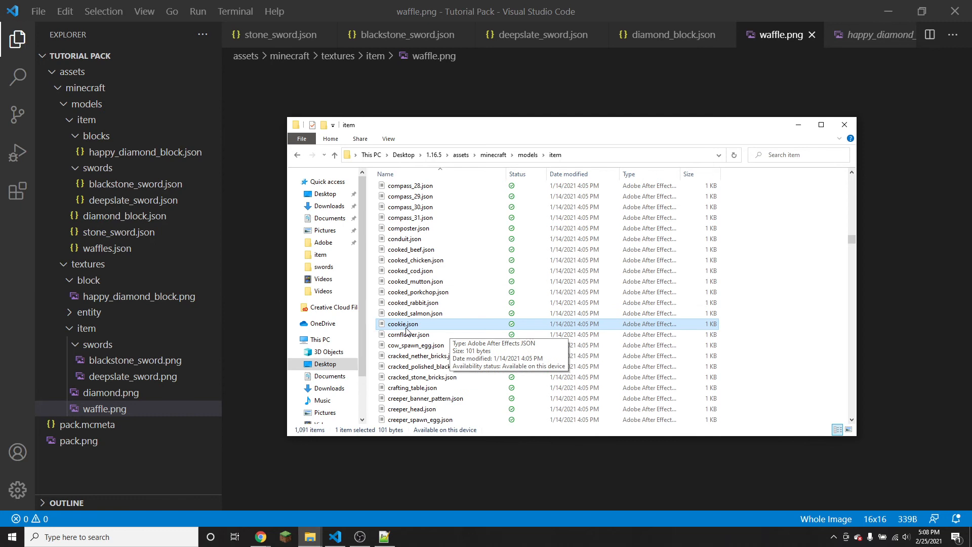
pyautogui.moveTo(407, 326); pyautogui.dragTo(120, 123)
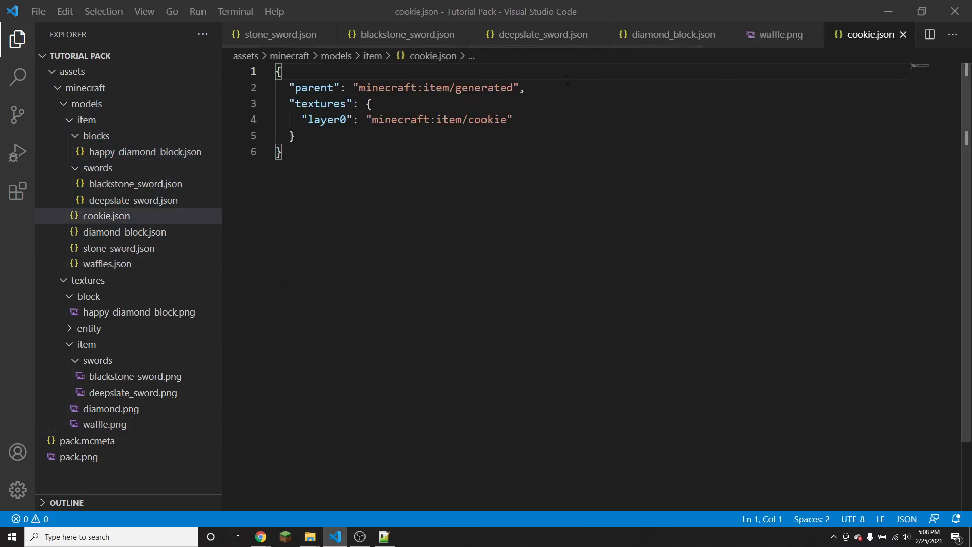
# Copy the overrides block from stone_sword.json into cookie.json, directly after the textures section and a separating comma
pyautogui.click(276, 35)
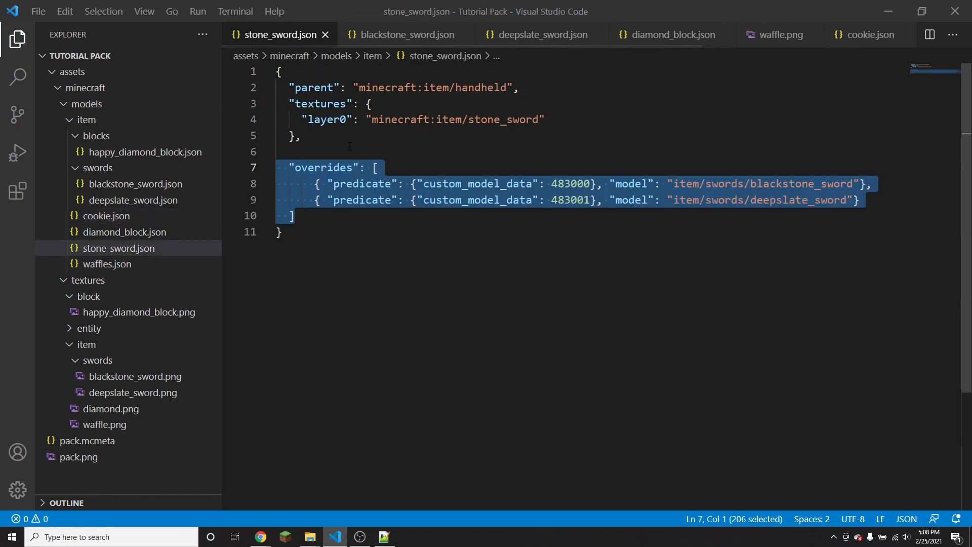
pyautogui.click(855, 36)
pyautogui.write(',')
pyautogui.press('Return')
pyautogui.write('"overrides": [     { "predicate": {"custom_model_data": 483000}, "model": "item/swords/blackstone_sword"},     { "predicate": {"custom_model_data": 483001}, "model": "item/swords/deepslate_sword"} ]')
# Remove the deepslate_sword override from cookie.json, point custom_model_data 483000 to "item/waffles", and save all files
pyautogui.moveTo(848, 184); pyautogui.dragTo(874, 173)
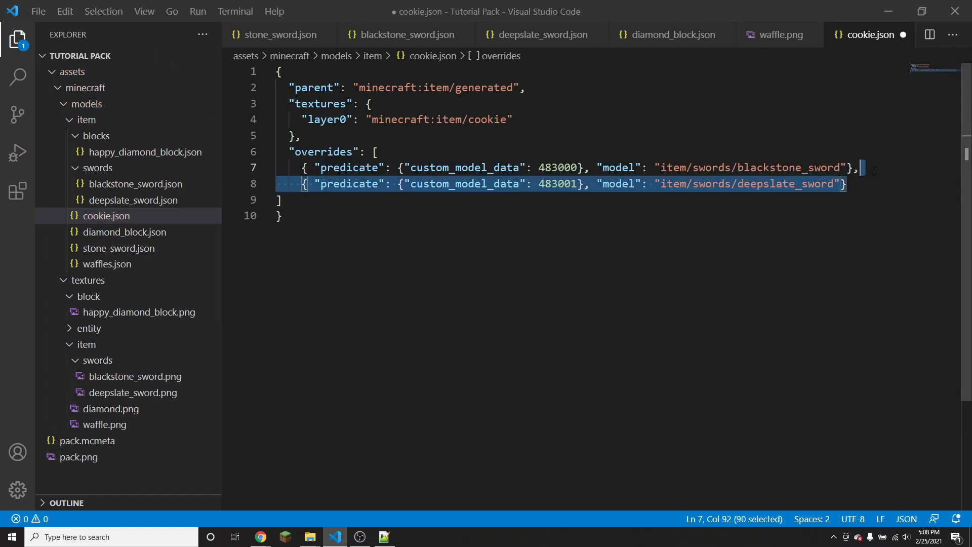
pyautogui.press('BackSpace')
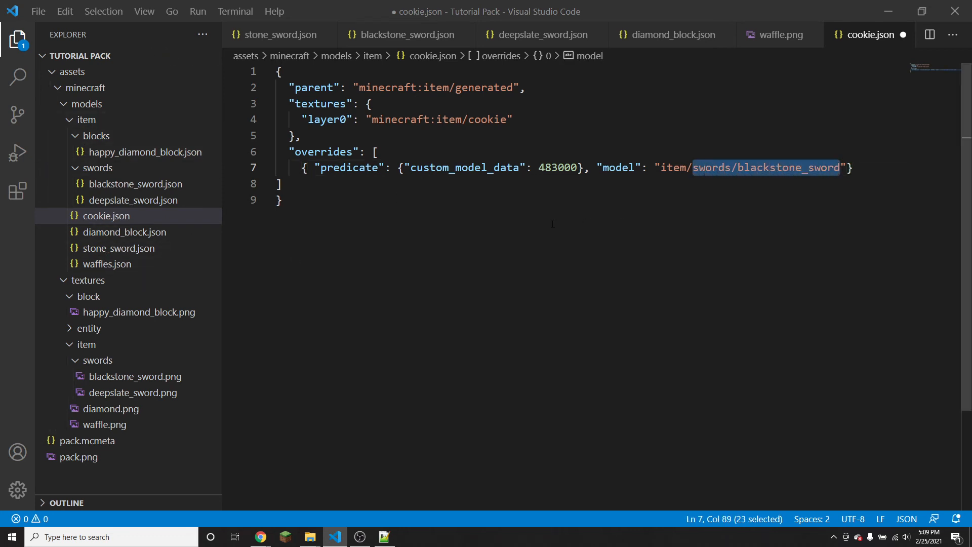
pyautogui.write('waffle')
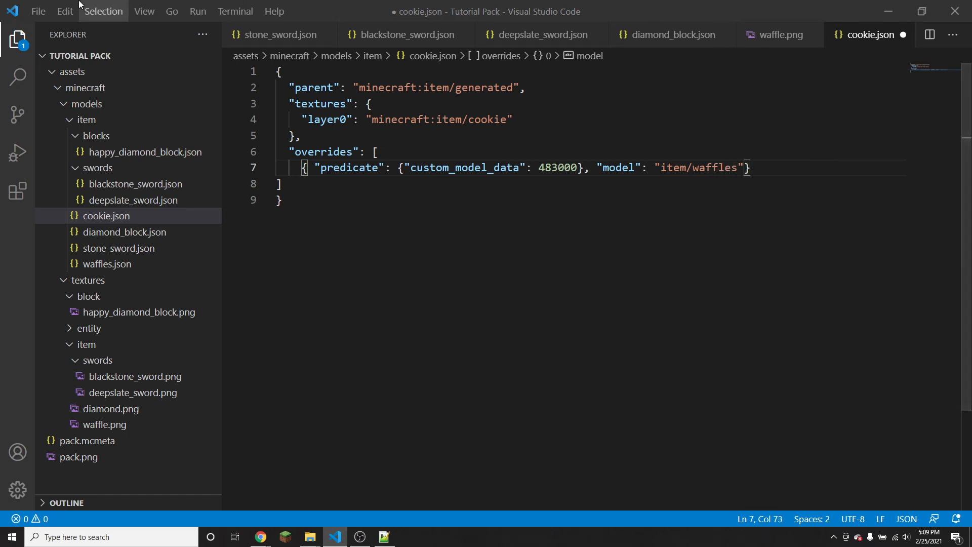
pyautogui.click(32, 7)
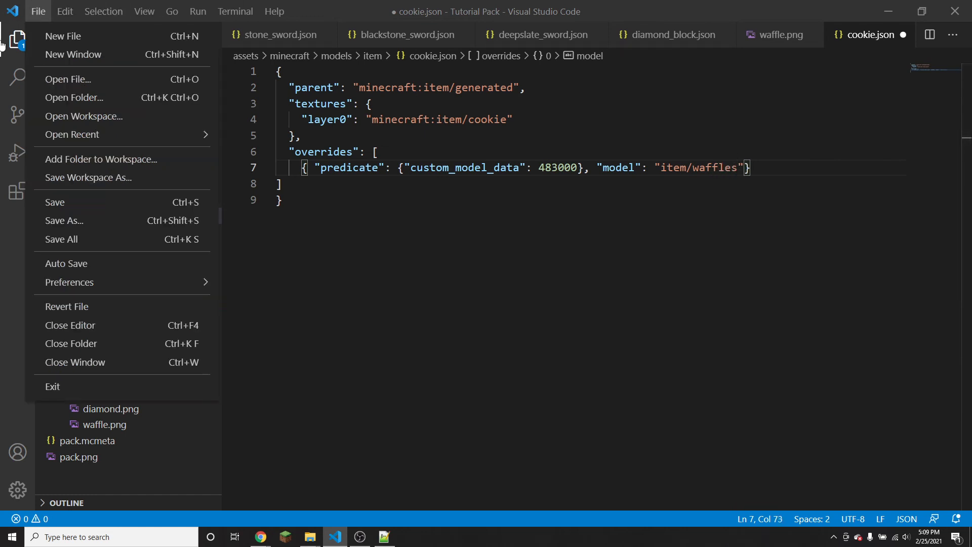
pyautogui.click(76, 241)
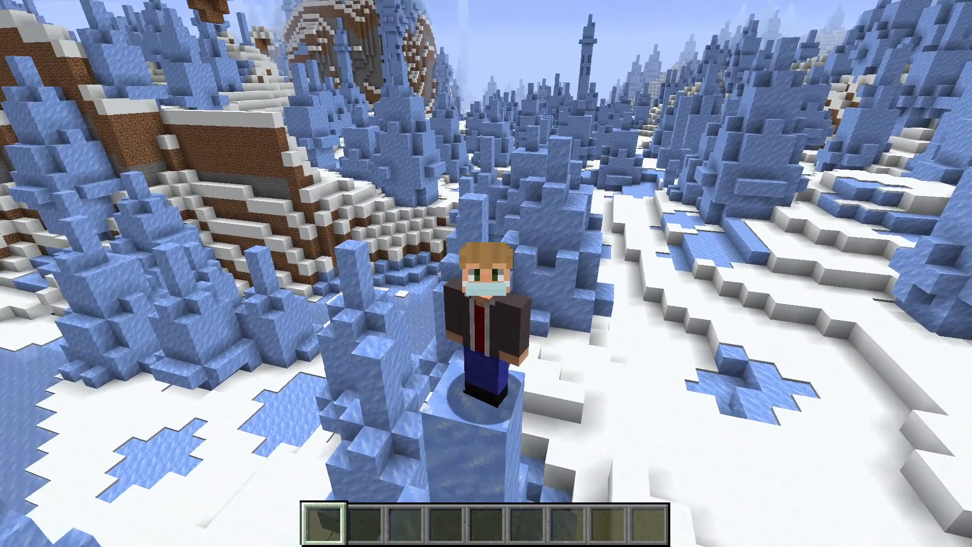
# In Minecraft, find a plain diamond block and a plain stone sword in the creative inventory and put them in the first two hotbar slots
pyautogui.press('e')
pyautogui.click(672, 104)
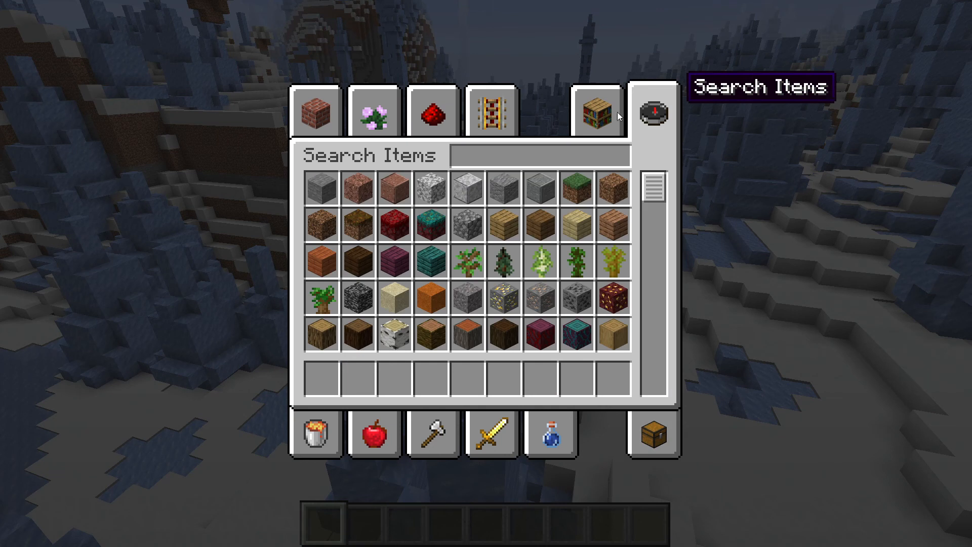
pyautogui.write('diamo')
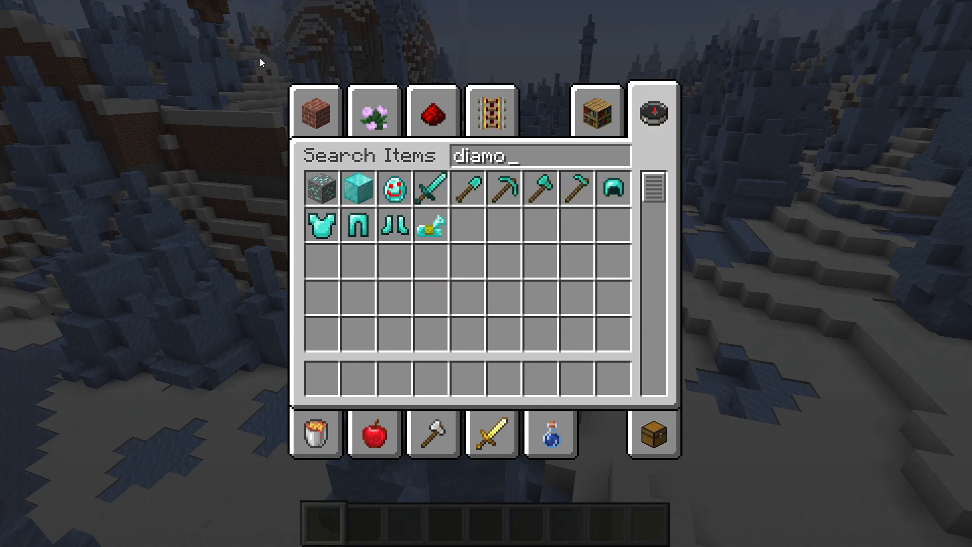
pyautogui.click(363, 193)
pyautogui.click(324, 376)
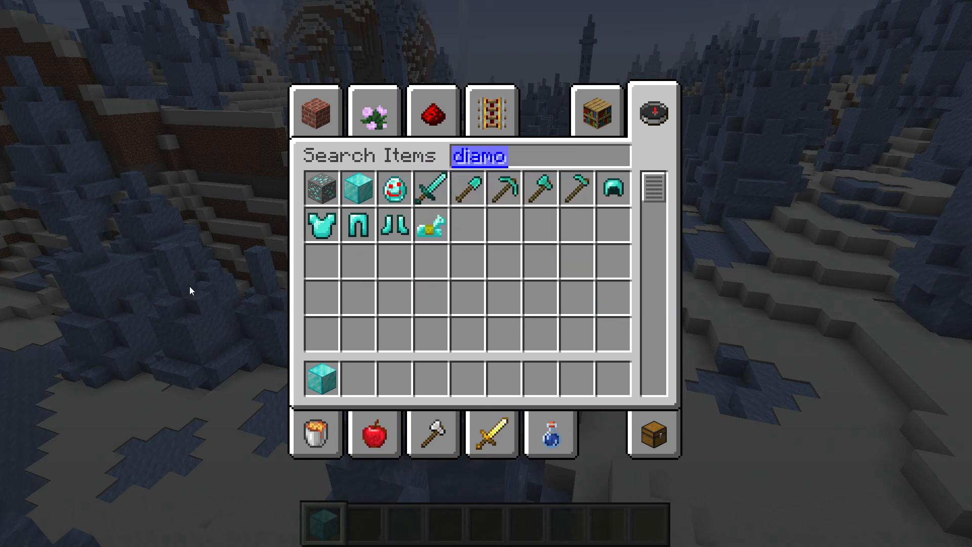
pyautogui.write('stone')
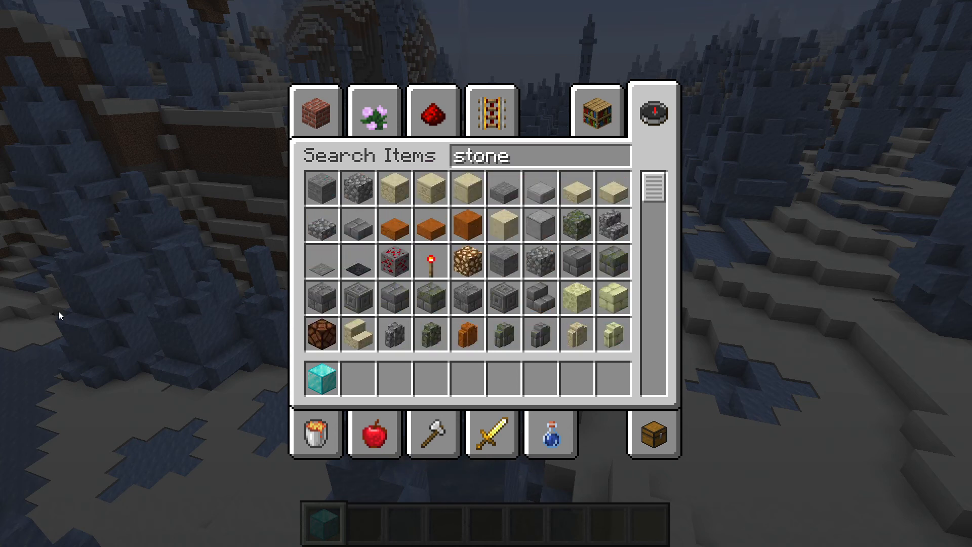
pyautogui.write(' swo')
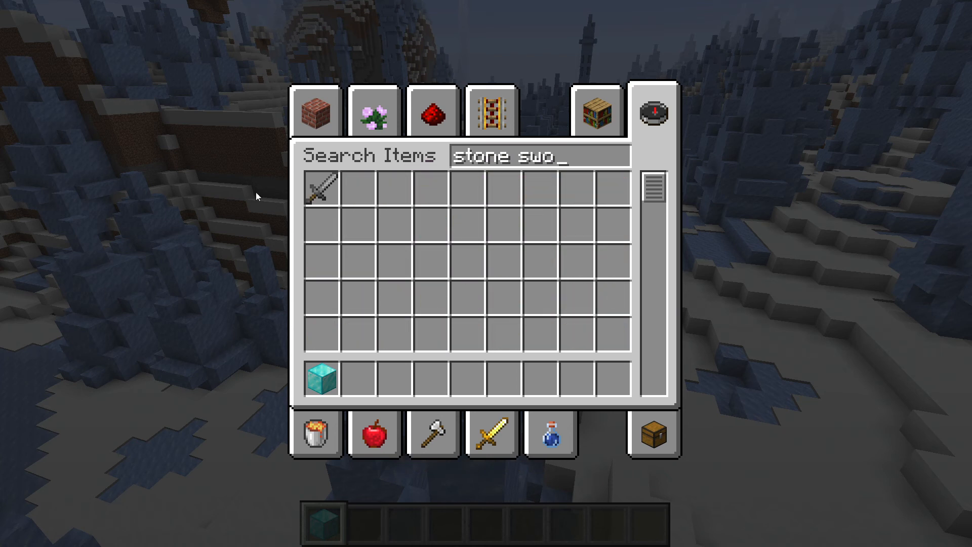
pyautogui.hotkey('ctrl', 'a')
pyautogui.press('Escape')
# Give the player a minecraft:diamond_block with {CustomModelData:483000} in the third hotbar slot
pyautogui.write('3')
pyautogui.write('/gi')
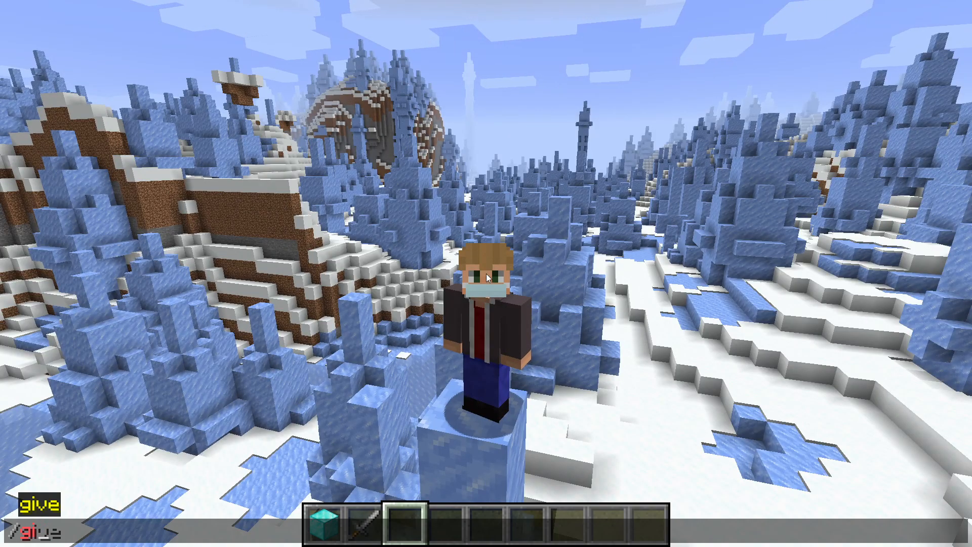
pyautogui.write('ve w')
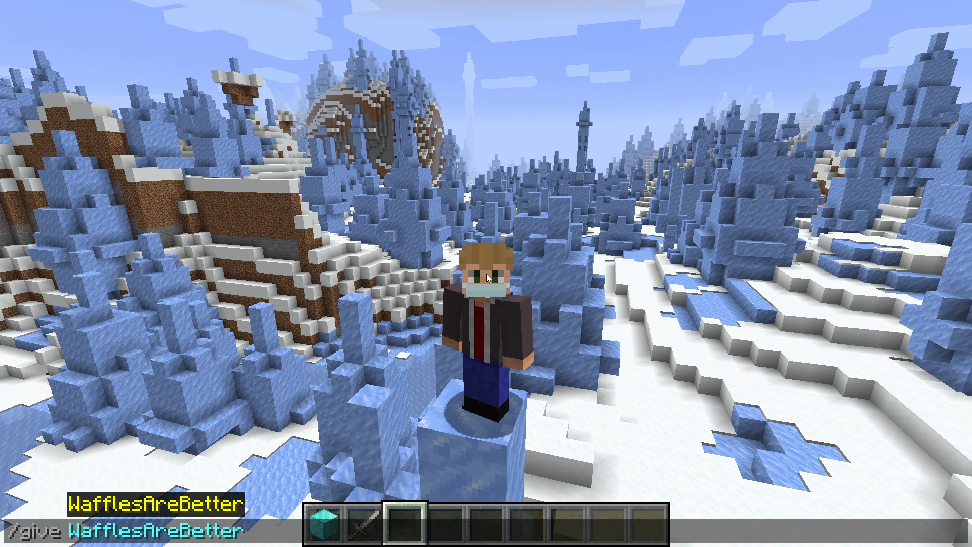
pyautogui.write('d')
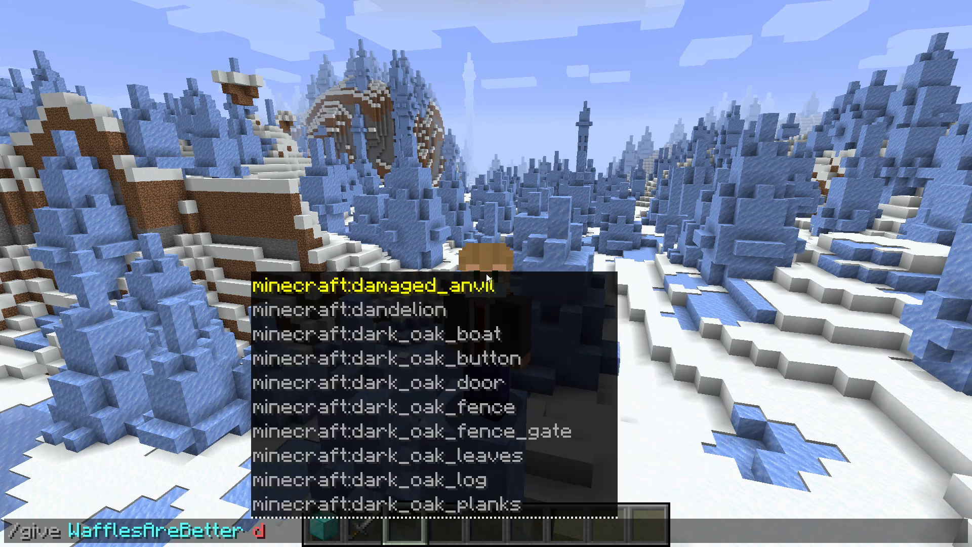
pyautogui.write('iamond_blo')
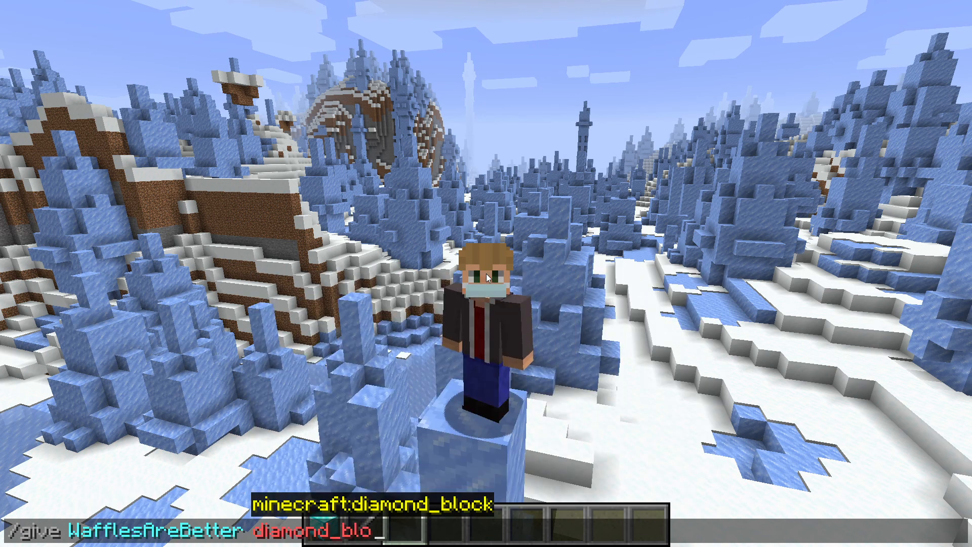
pyautogui.press('Tab')
pyautogui.write('(')
pyautogui.press('Left')
pyautogui.press('Right')
pyautogui.write('Cus')
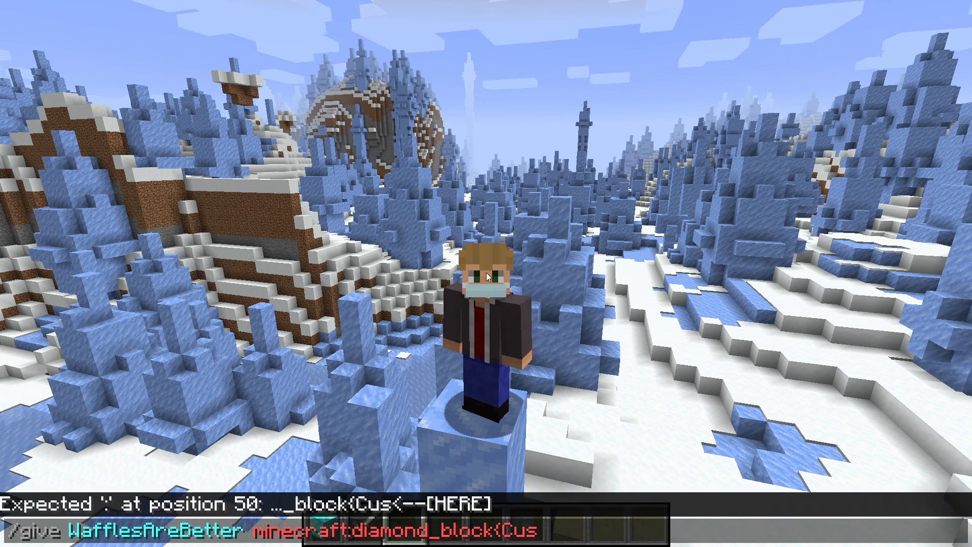
pyautogui.write('tomModelDa')
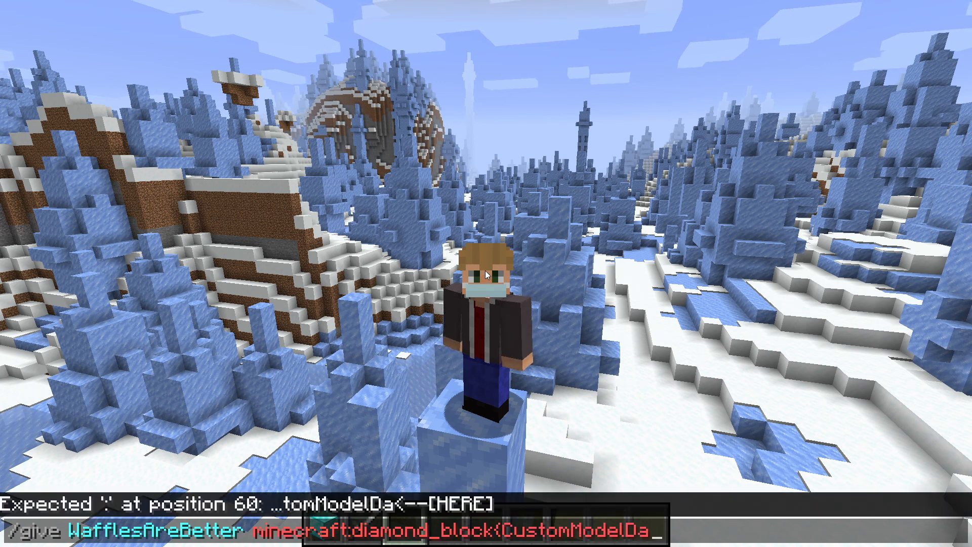
pyautogui.write('ta:')
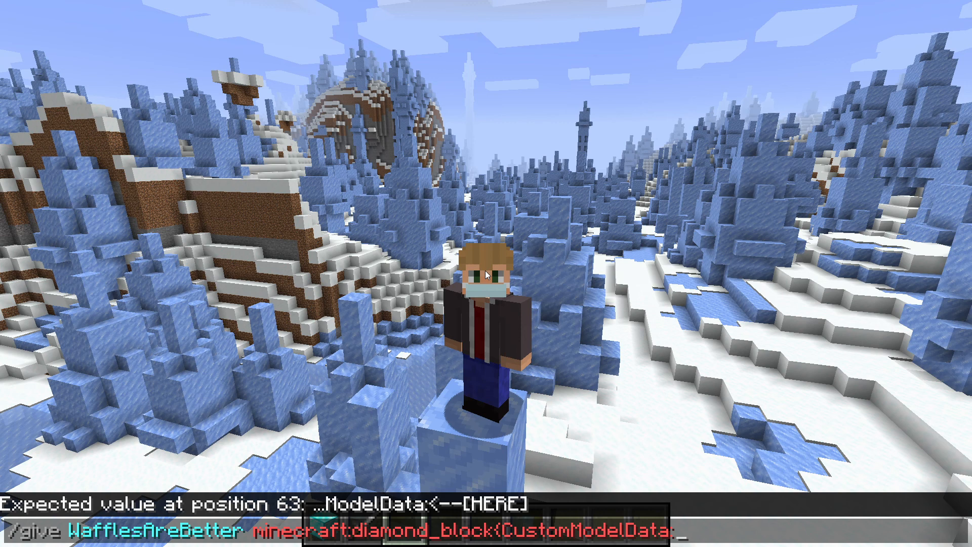
pyautogui.write('483')
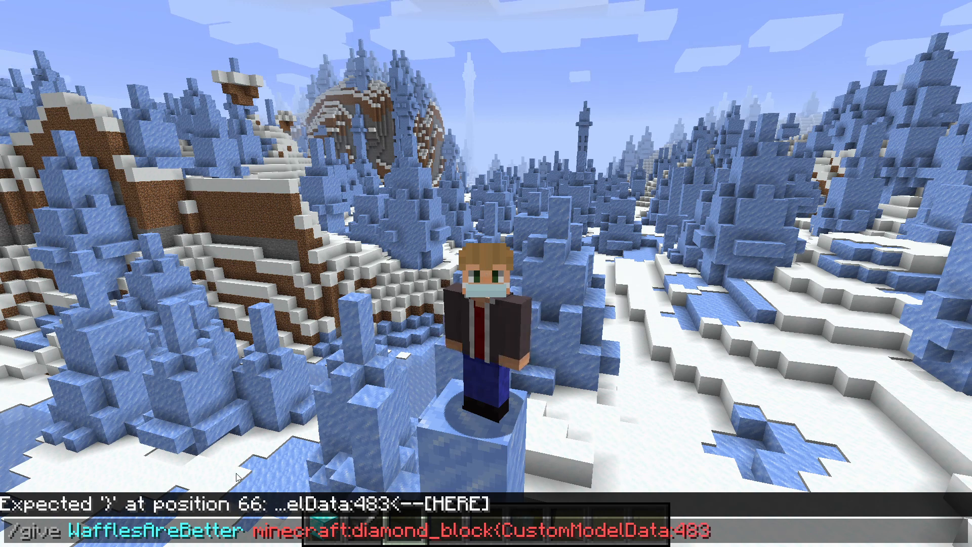
pyautogui.write('000}')
pyautogui.press('Return')
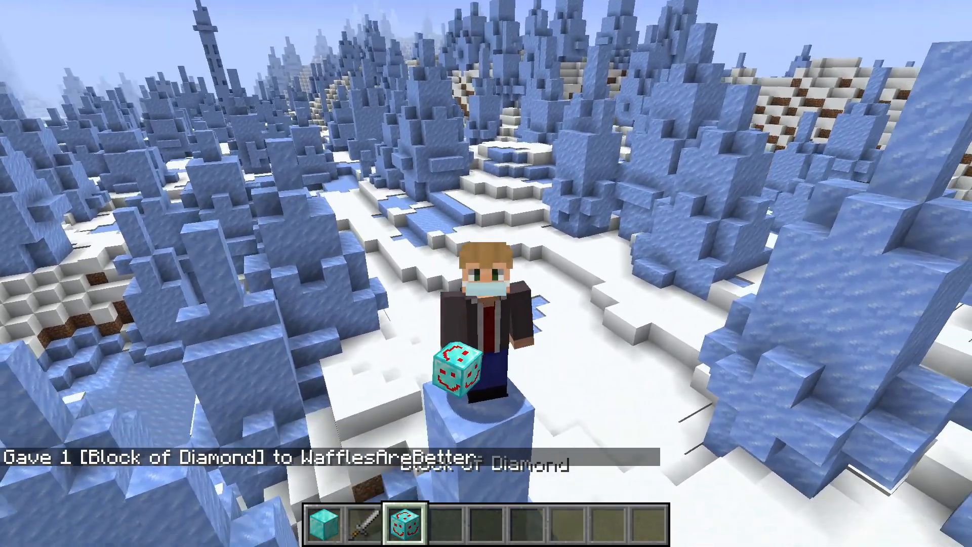
# Test the happy diamond block in first person by repeatedly placing it on the ice and breaking it
pyautogui.press('F5')
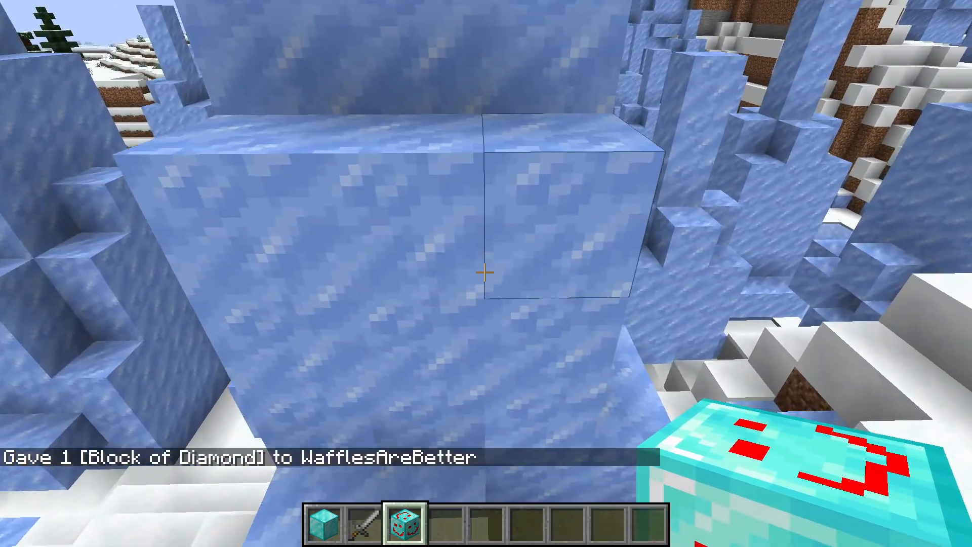
pyautogui.rightClick(485, 273)
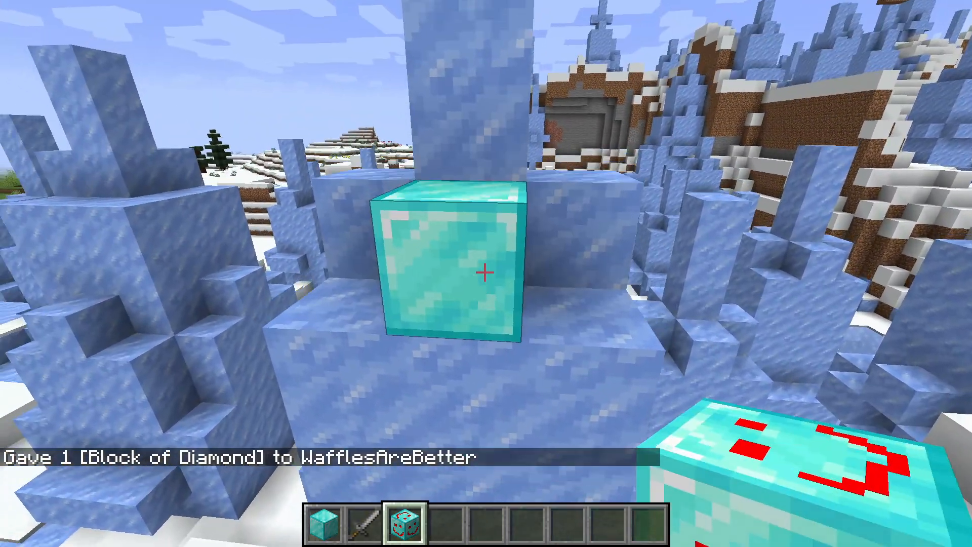
pyautogui.click(485, 273)
pyautogui.rightClick(485, 273)
pyautogui.click(484, 273)
pyautogui.rightClick(484, 272)
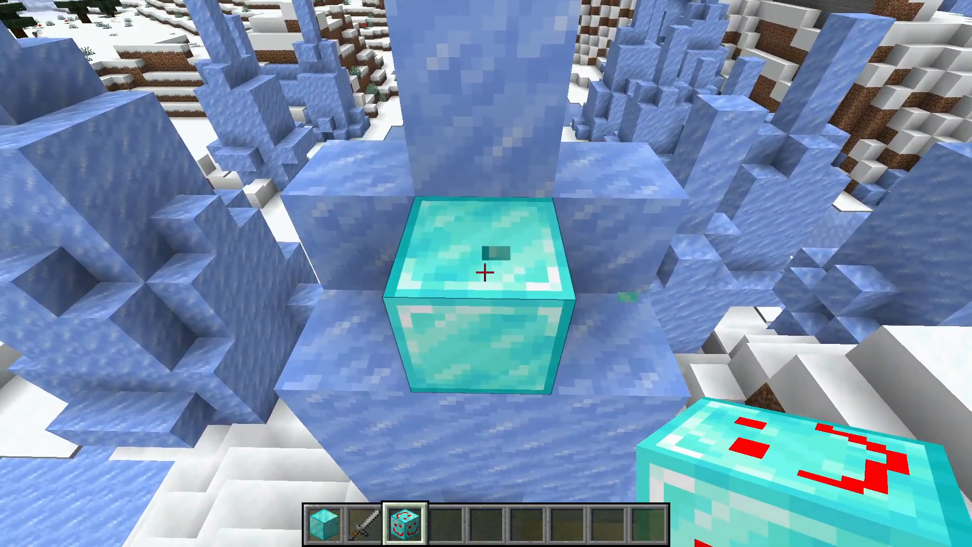
pyautogui.click(485, 272)
pyautogui.rightClick(485, 272)
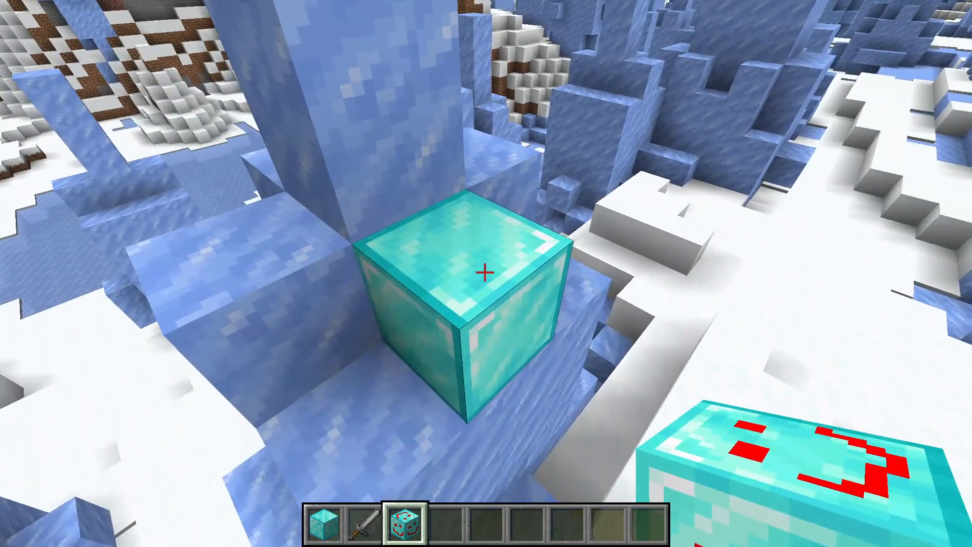
pyautogui.click(485, 272)
# Place the plain diamond block and the happy diamond block to compare them once placed, and break both
pyautogui.scroll(2, 485, 273)
pyautogui.rightClick(485, 272)
pyautogui.scroll(-1, 485, 273)
pyautogui.scroll(-1, 485, 273)
pyautogui.rightClick(485, 272)
pyautogui.click(485, 272)
pyautogui.click(485, 272)
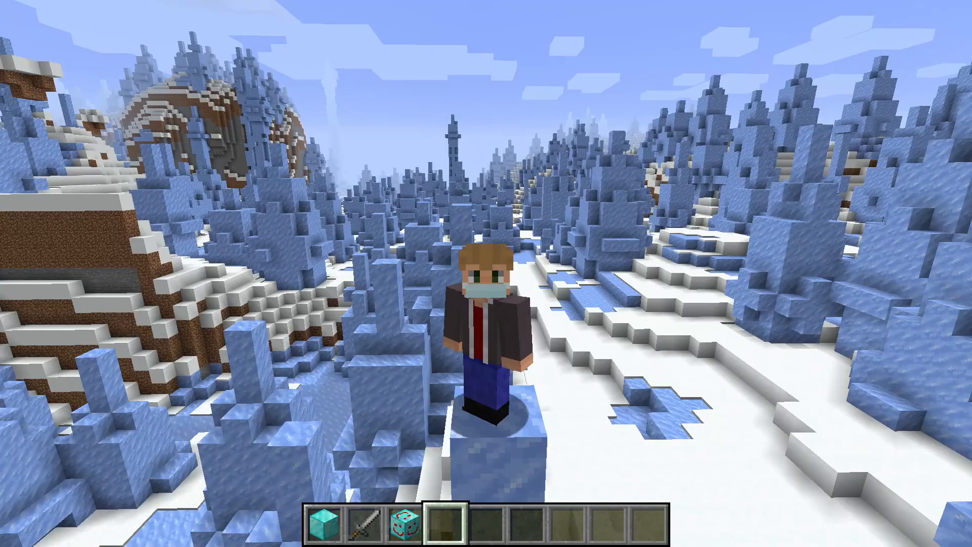
# Give the player a minecraft:stone_sword with {CustomModelData:483000} in the fourth hotbar slot
pyautogui.press('/')
pyautogui.write('give w')
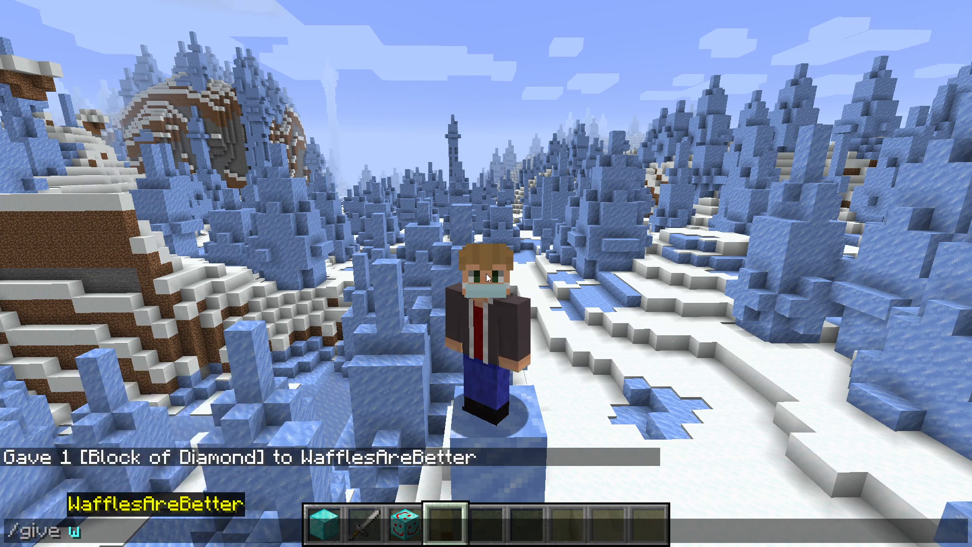
pyautogui.press('Tab')
pyautogui.write('minecraft:stone_swo')
pyautogui.press('Tab')
pyautogui.write('{CustomModelData')
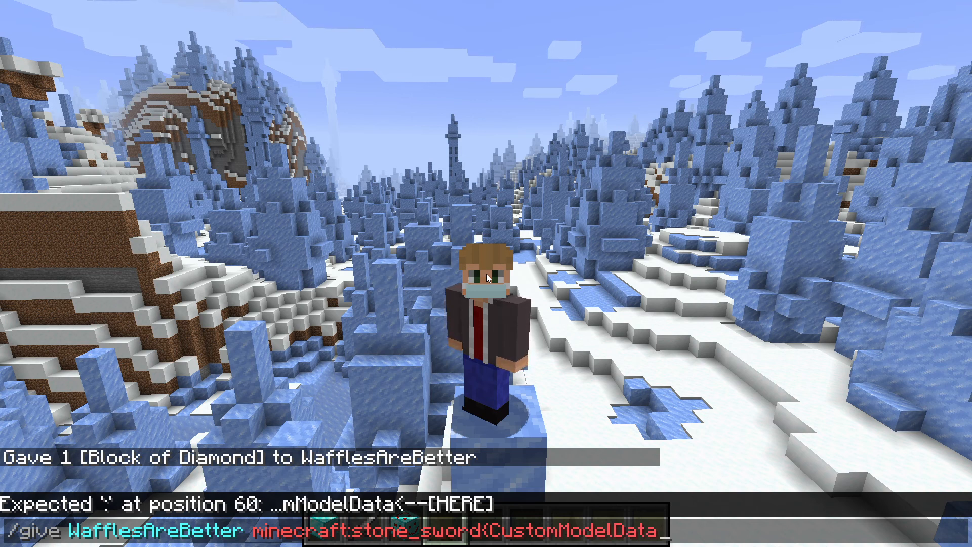
pyautogui.write(':483000')
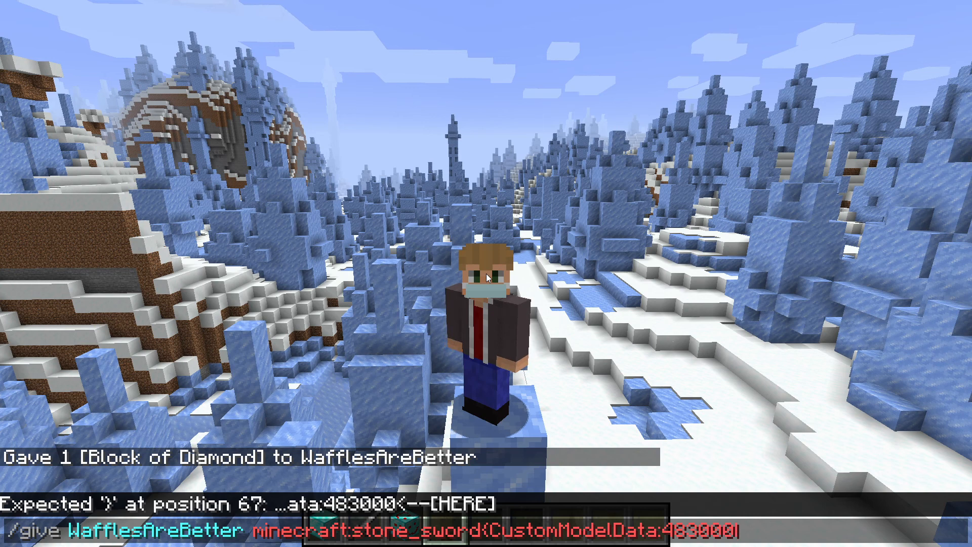
pyautogui.write('}')
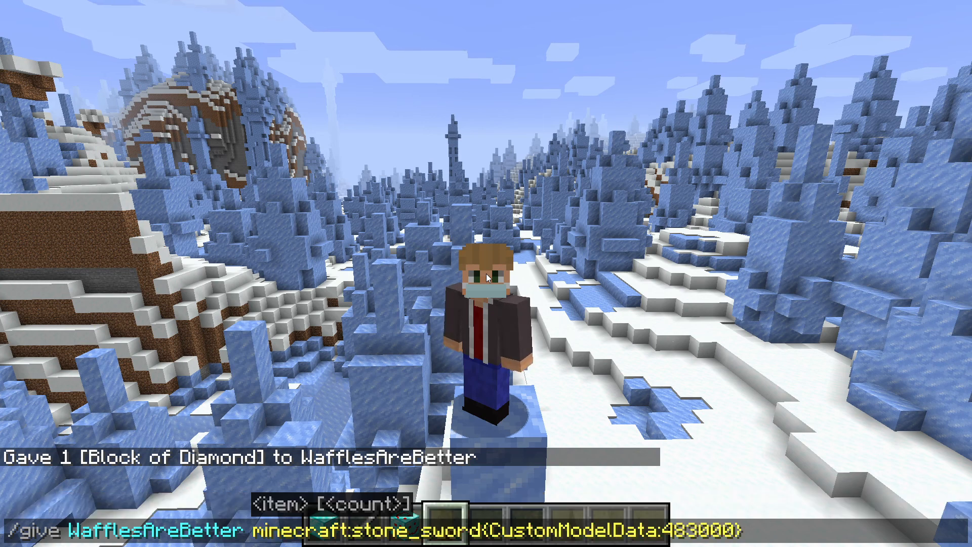
pyautogui.press('Return')
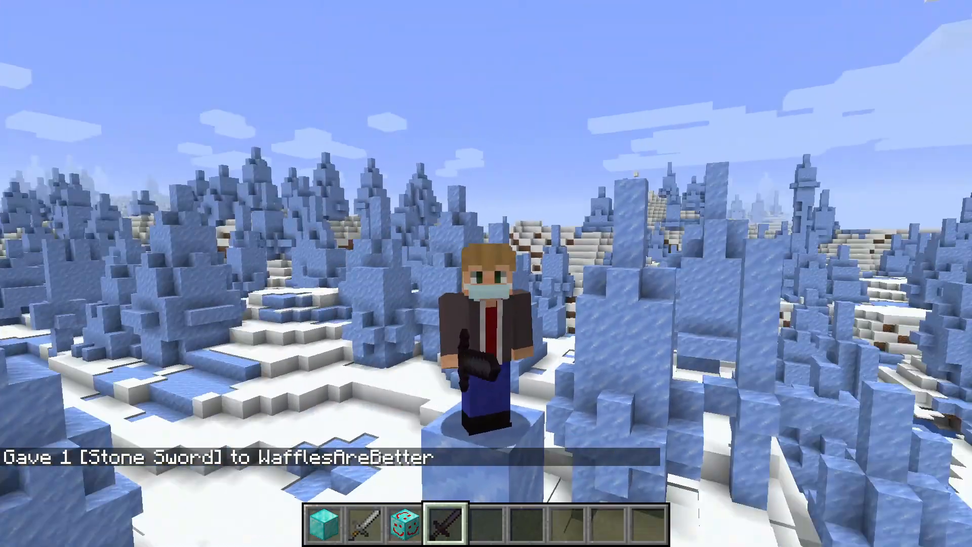
# Compare the held blackstone sword with the plain stone sword in third-person and first-person views
pyautogui.scroll(-1, 486, 273)
pyautogui.scroll(1, 486, 273)
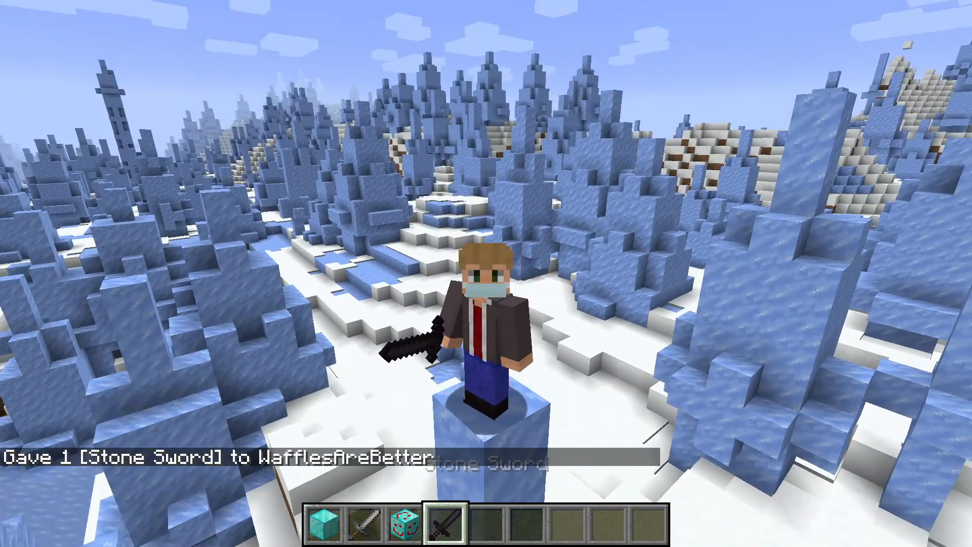
pyautogui.press('F5')
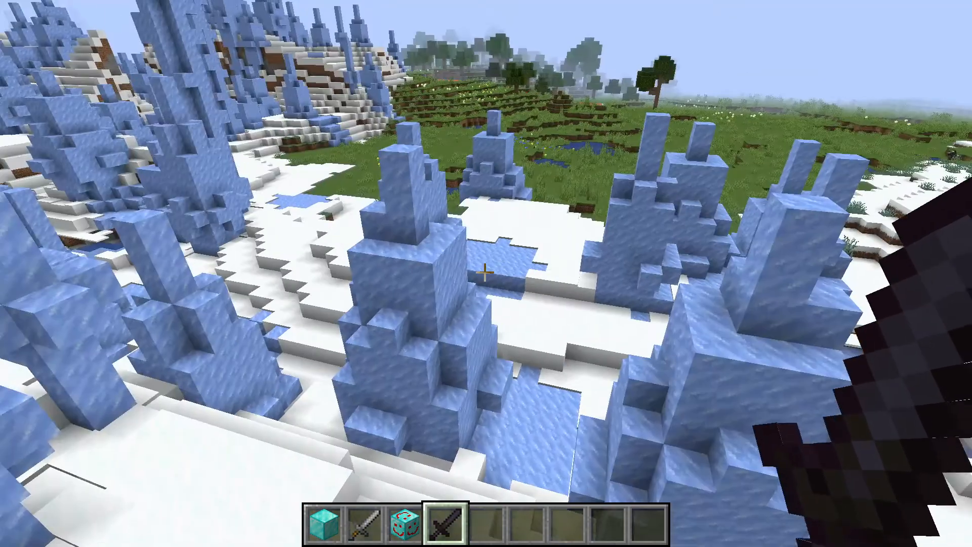
pyautogui.scroll(2, 486, 273)
pyautogui.scroll(-3, 486, 273)
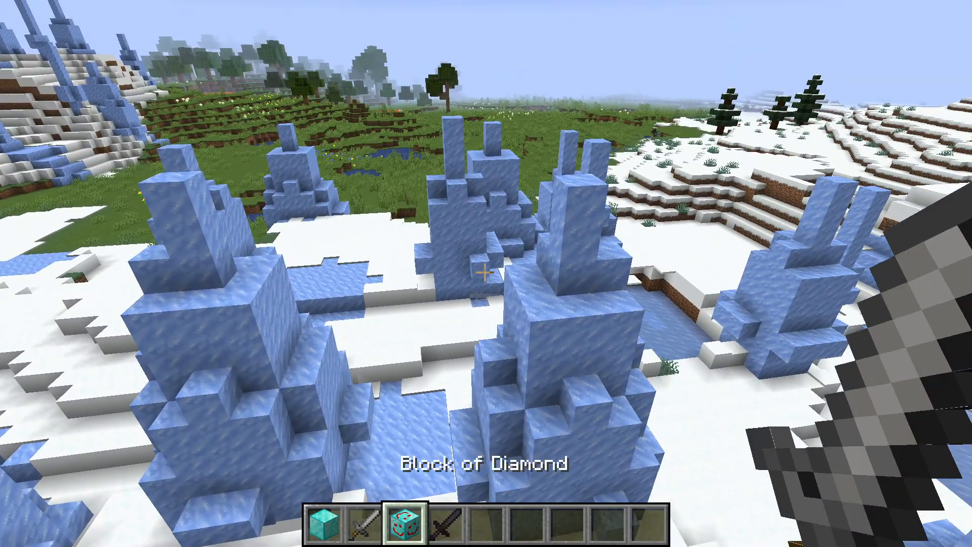
pyautogui.scroll(1, 486, 273)
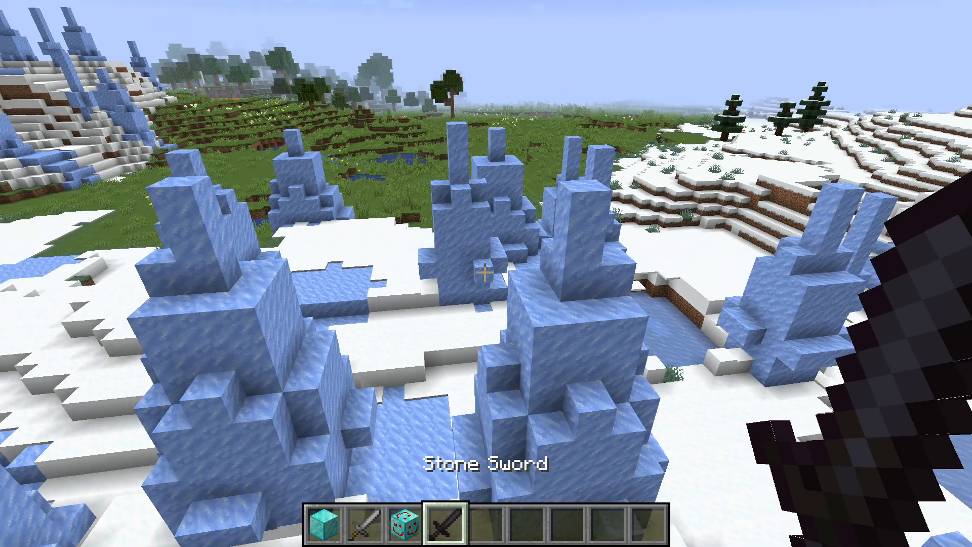
pyautogui.press('F5')
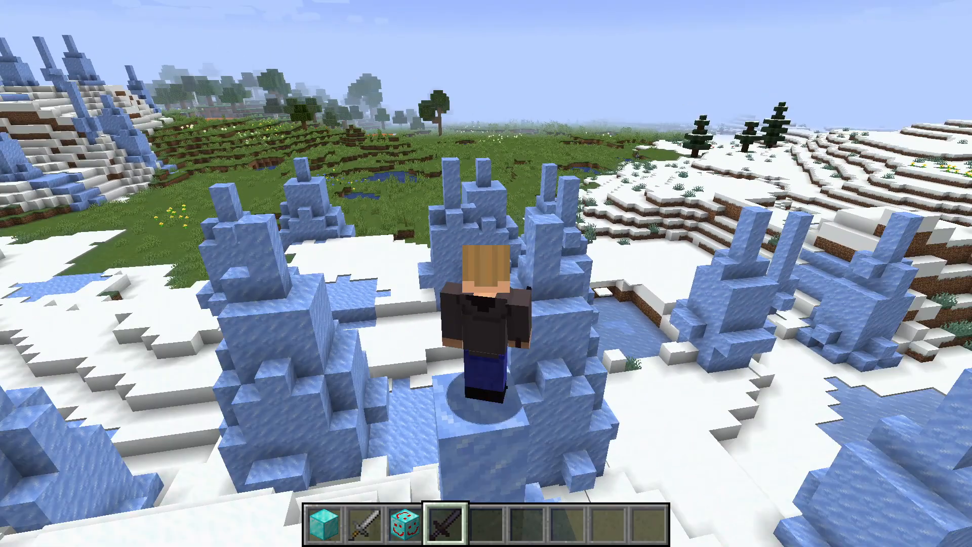
# Give the player a minecraft:stone_sword with {CustomModelData:483001} and hold it from the fifth hotbar slot
pyautogui.press('F5')
pyautogui.press('Up')
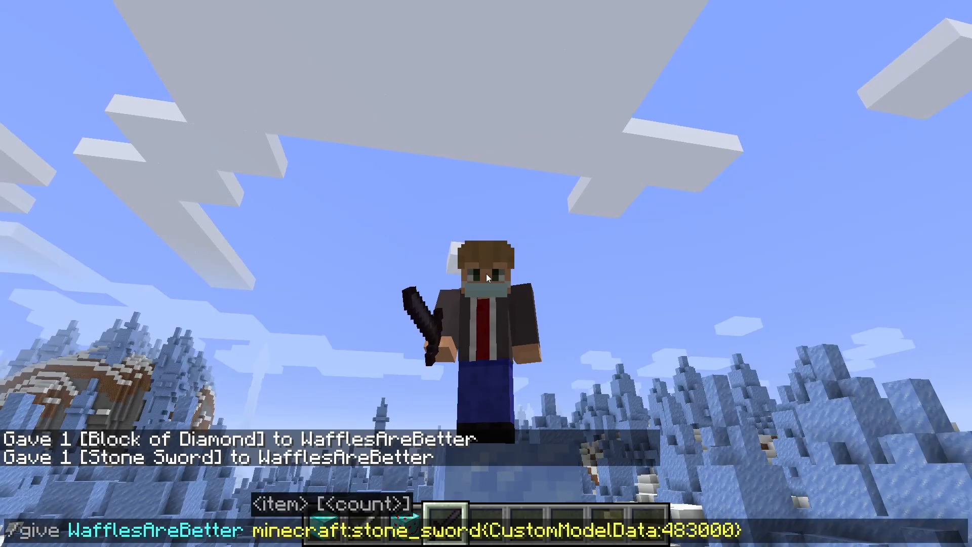
pyautogui.press('Left')
pyautogui.press('BackSpace')
pyautogui.write('1')
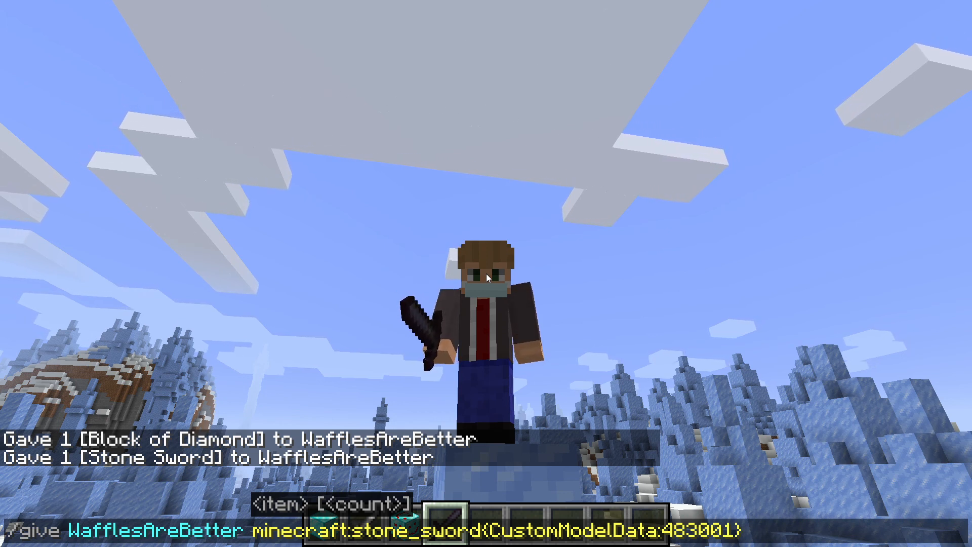
pyautogui.press('Return')
pyautogui.scroll(-1, 486, 274)
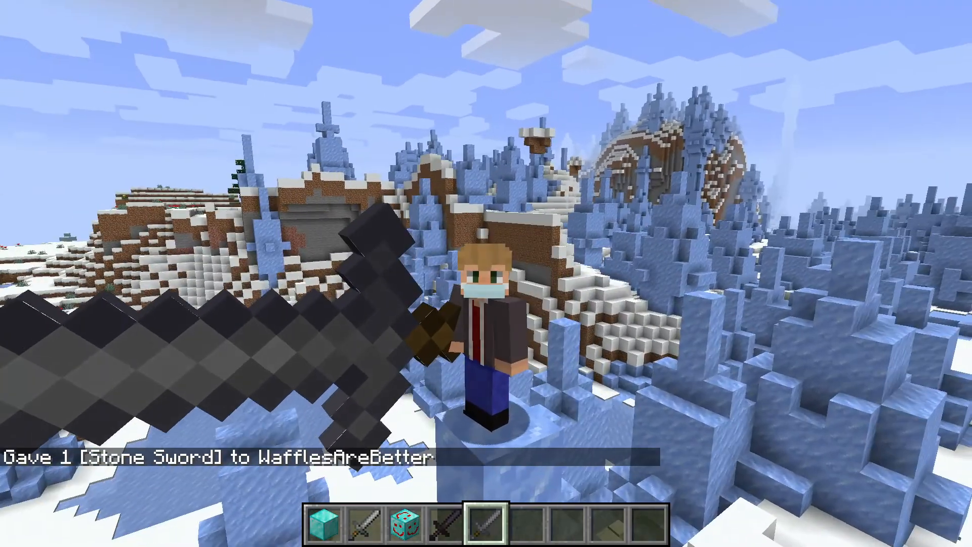
# Inspect the oversized stone sword in first-person and third-person views, and drop it on the snow to view it from both sides
pyautogui.press('F5')
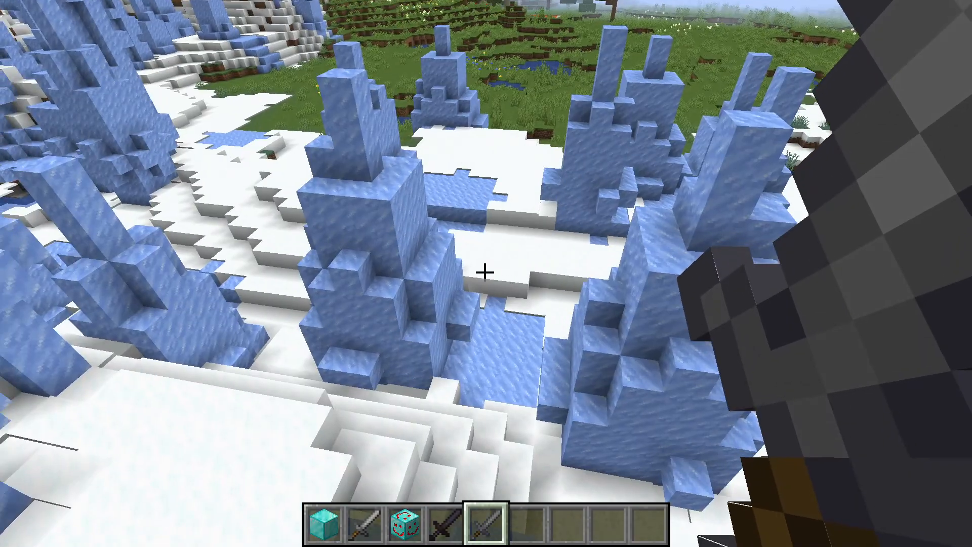
pyautogui.press('F5')
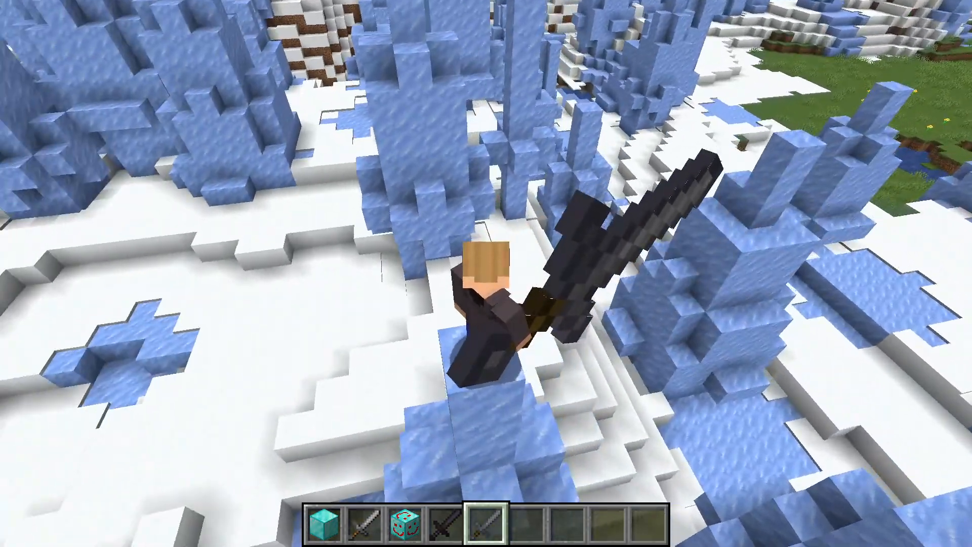
pyautogui.press('F5')
pyautogui.press('F5')
pyautogui.press('q')
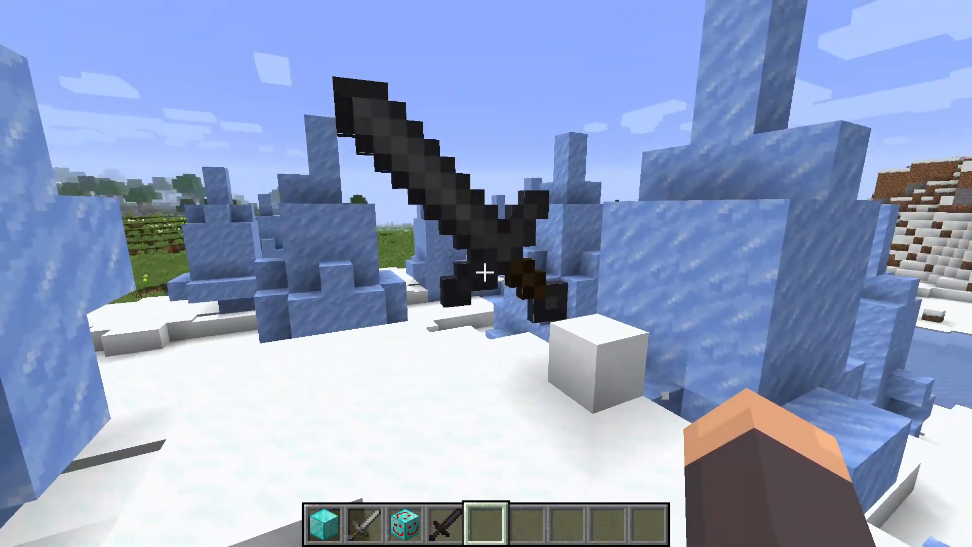
pyautogui.press('w')
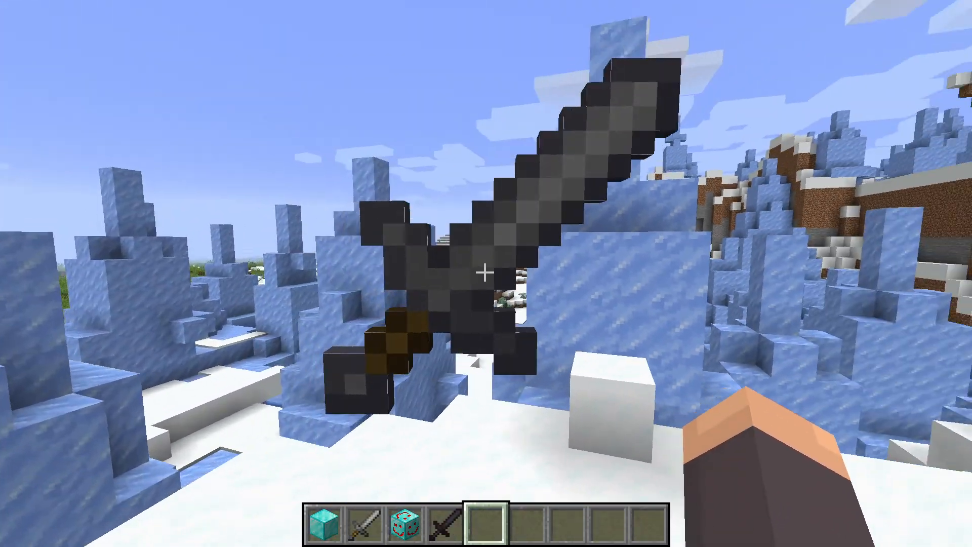
# Test whether the plain and happy diamond blocks stack in the inventory, and return each to its own hotbar slot
pyautogui.press('e')
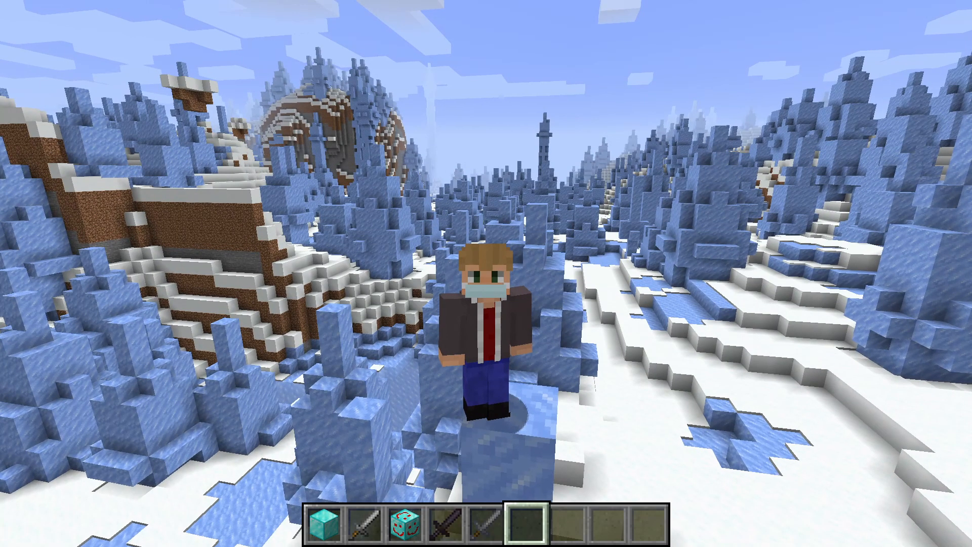
pyautogui.press('e')
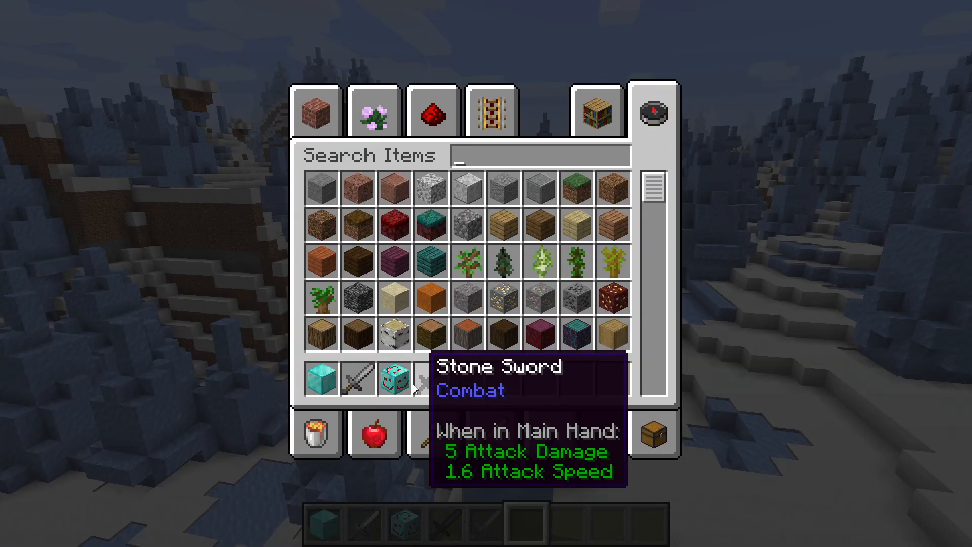
pyautogui.click(395, 383)
pyautogui.click(323, 378)
pyautogui.click(396, 380)
pyautogui.click(396, 381)
pyautogui.click(324, 377)
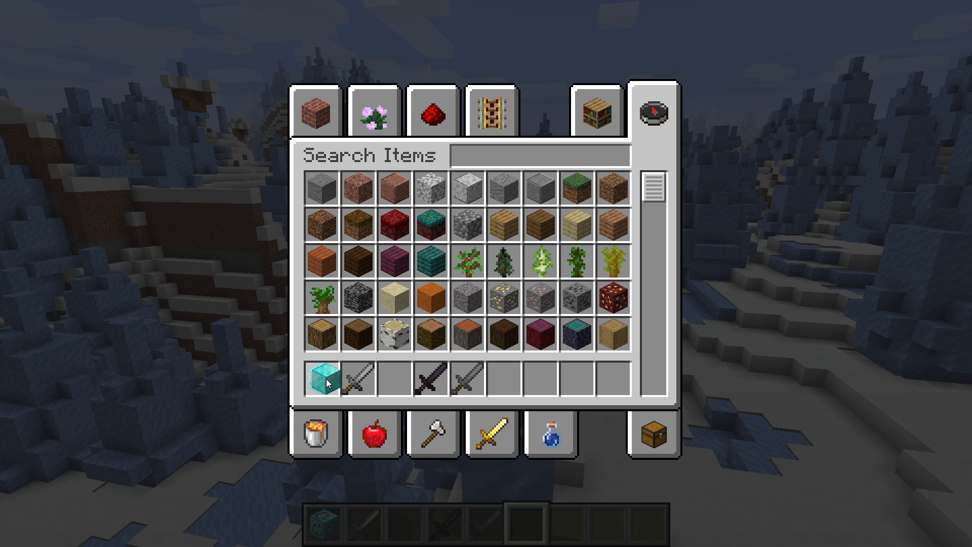
pyautogui.click(395, 385)
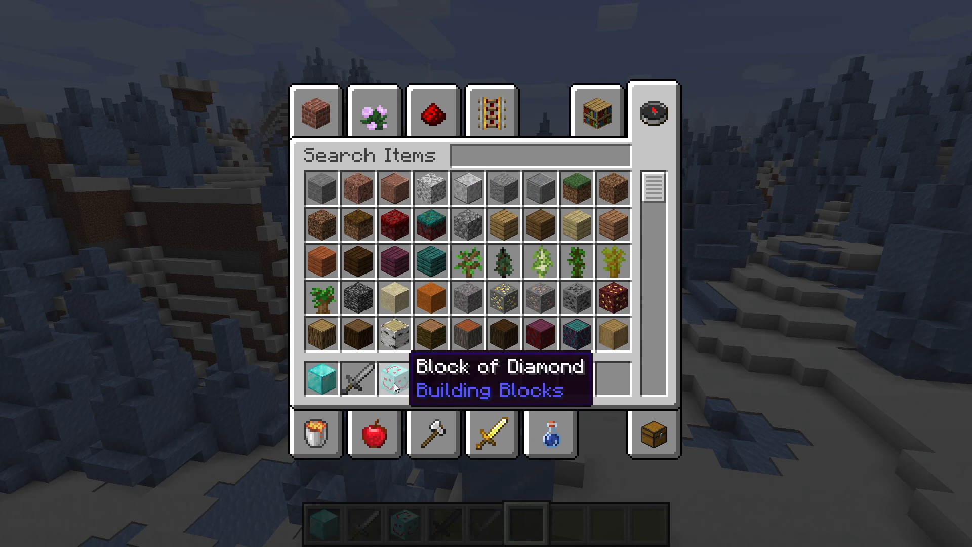
pyautogui.press('e')
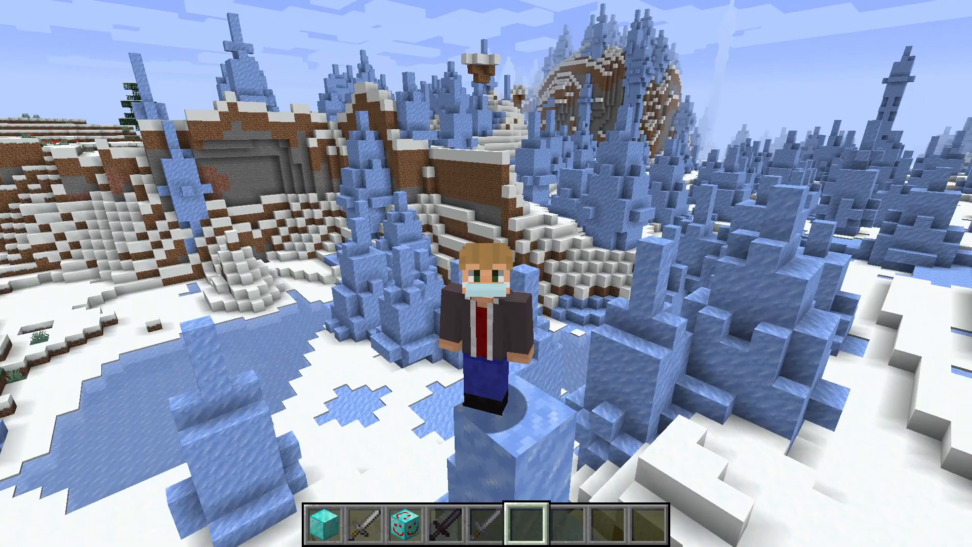
# Examine the three sword variants in the item frames on the ice pillar from close up and from different angles
pyautogui.press('4')
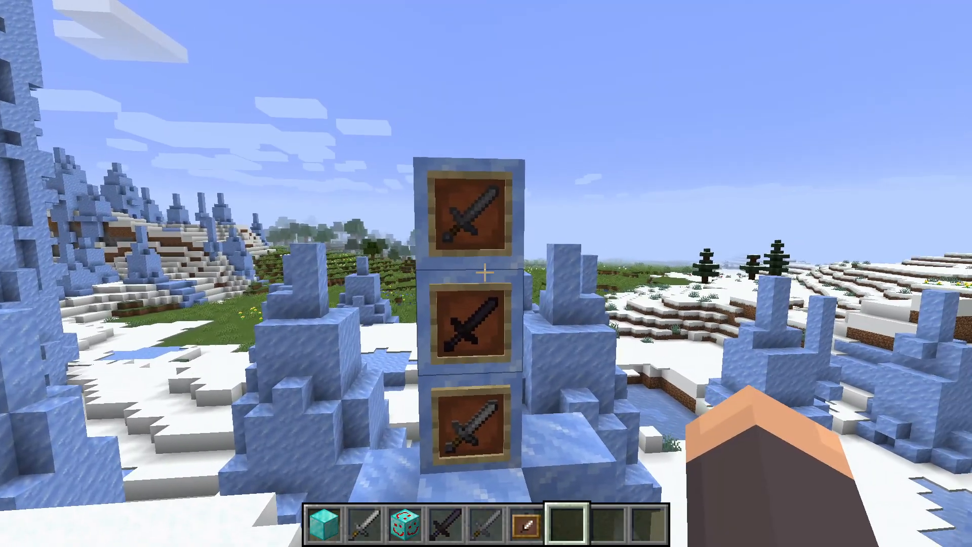
pyautogui.press('w')
pyautogui.press('a')
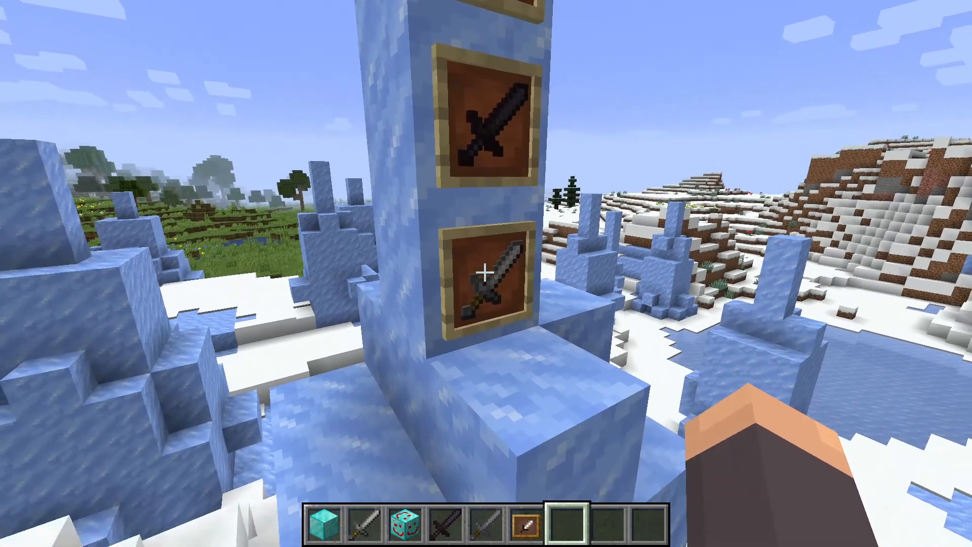
pyautogui.press('space')
pyautogui.press('d')
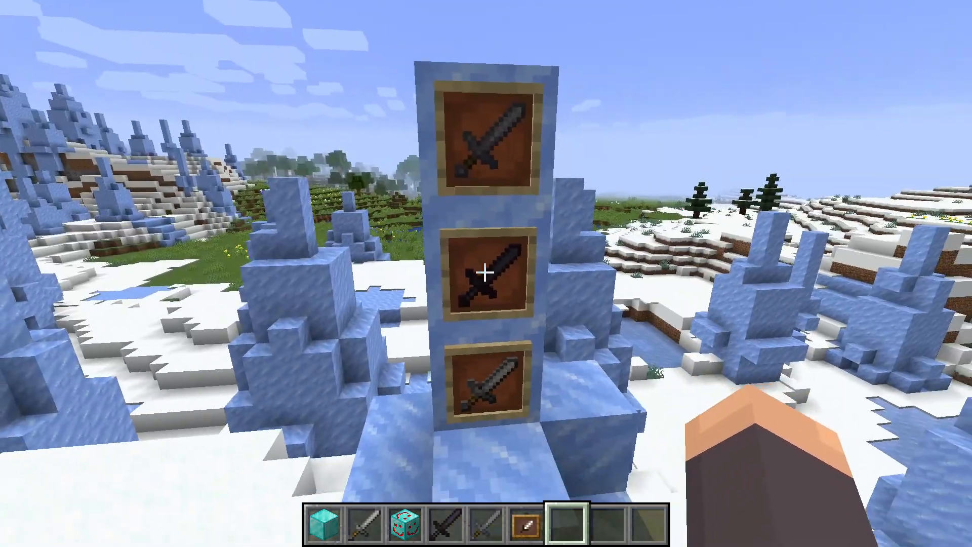
pyautogui.press('w')
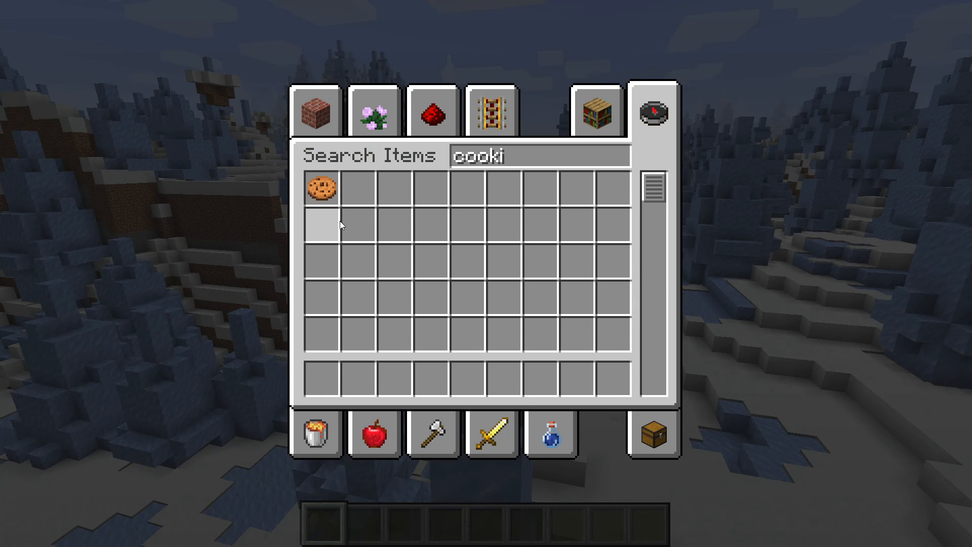
# Place a plain cookie from the creative inventory in the first hotbar slot
pyautogui.click(322, 187)
pyautogui.click(321, 378)
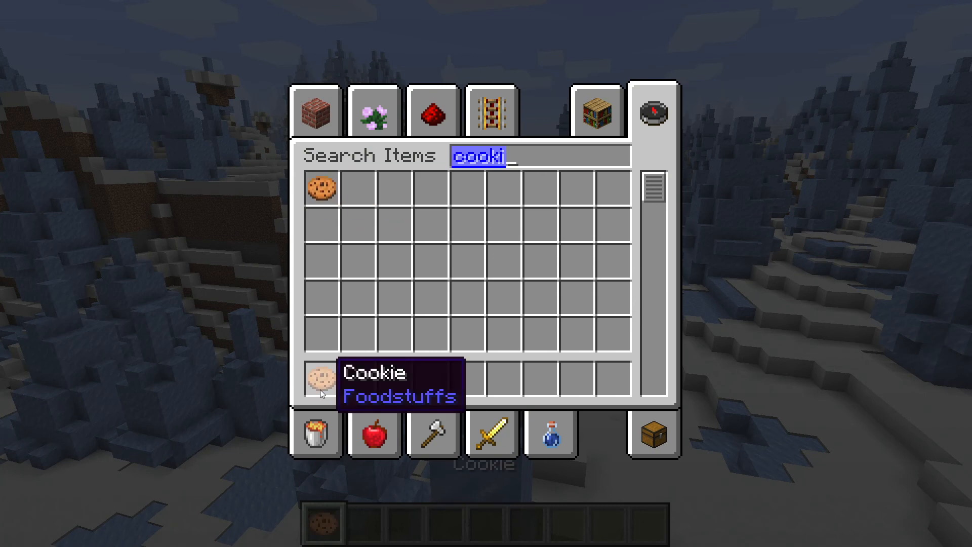
pyautogui.press('Escape')
# Give the player a cookie with {CustomModelData:483000} in the second hotbar slot
pyautogui.write('ve')
pyautogui.press('Tab')
pyautogui.write('cookie')
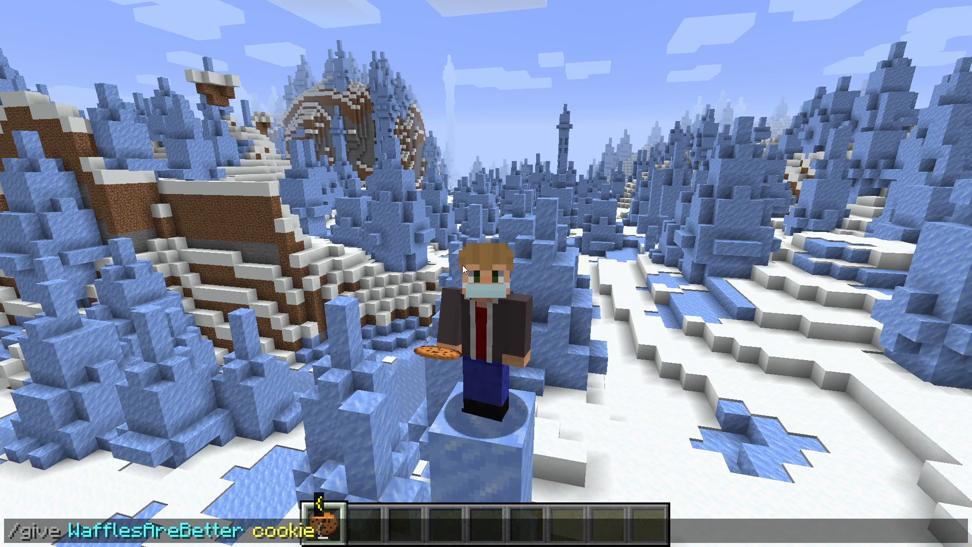
pyautogui.write('{Custom')
pyautogui.write('ModelData:')
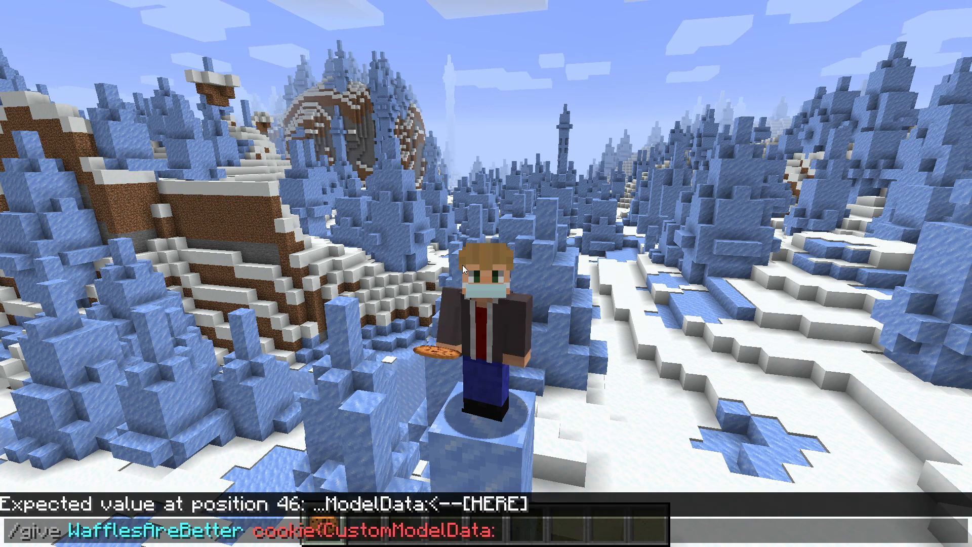
pyautogui.write('483000}')
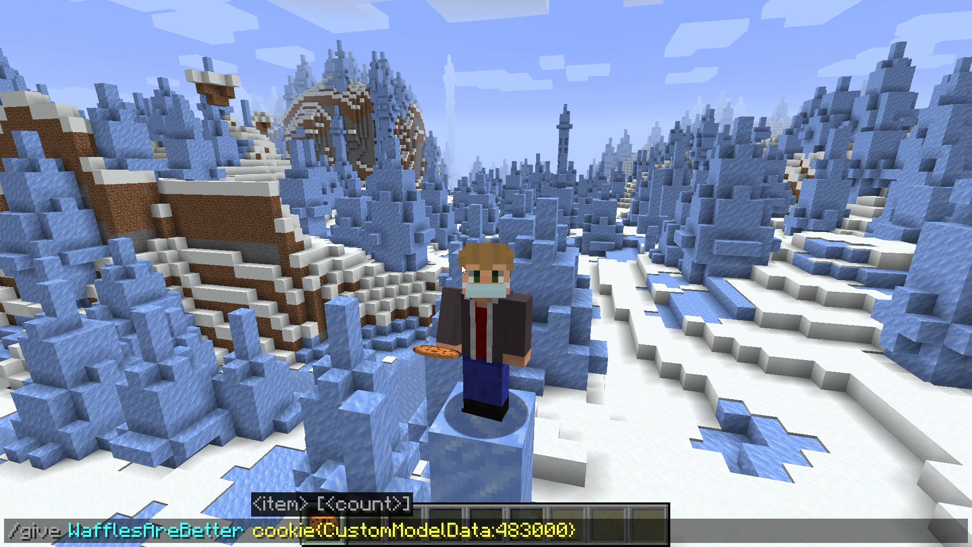
pyautogui.press('Return')
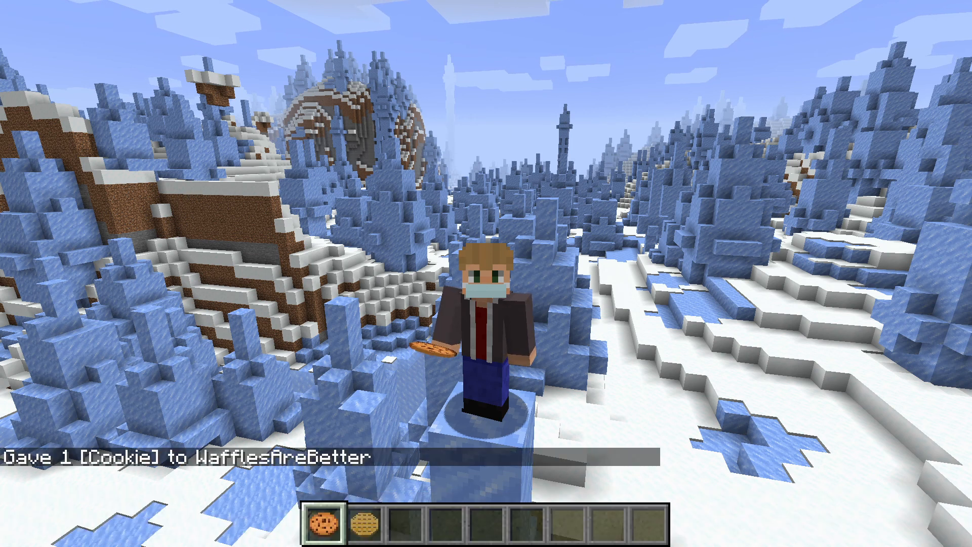
# Hold the waffle in third-person and first-person views and test its eating animation over the ice field
pyautogui.press('2')
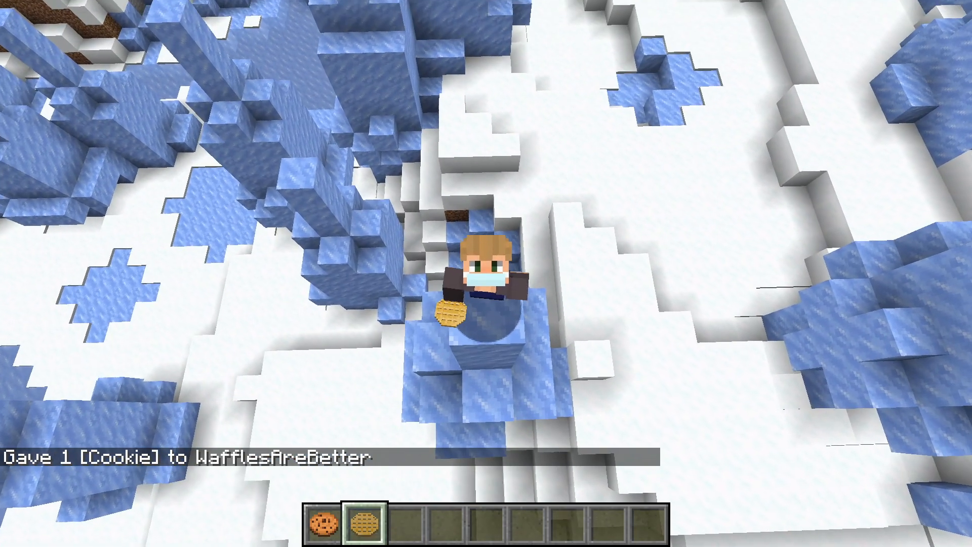
pyautogui.press('F5')
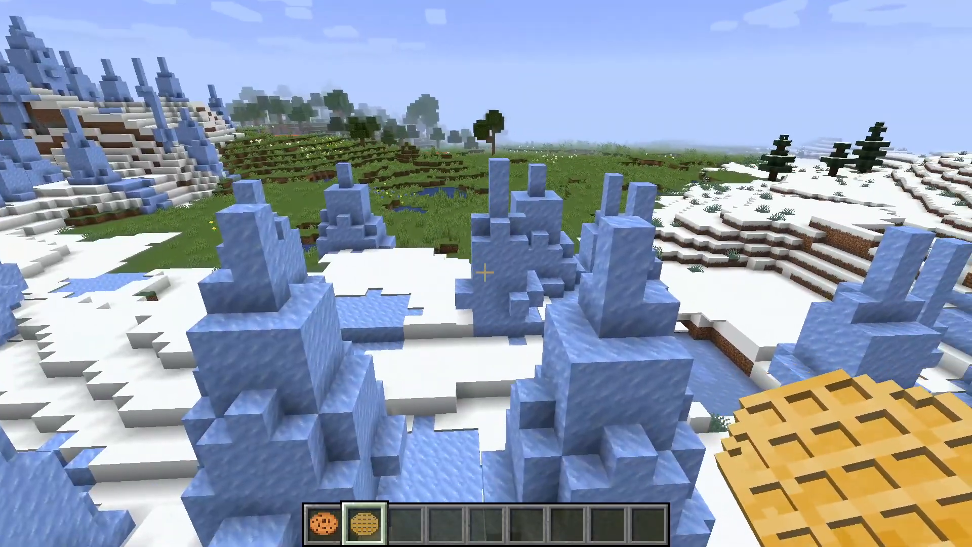
pyautogui.rightClick(485, 272)
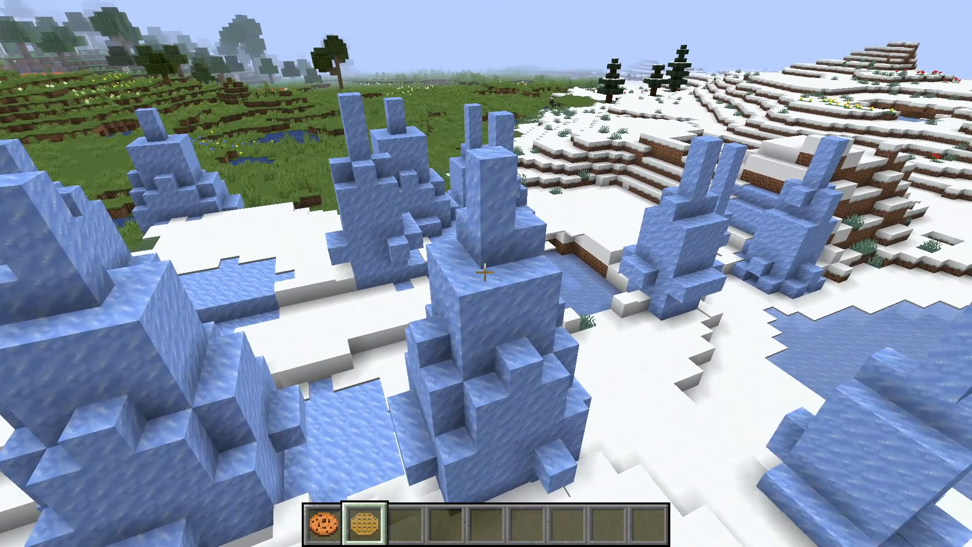
pyautogui.rightClick(484, 272)
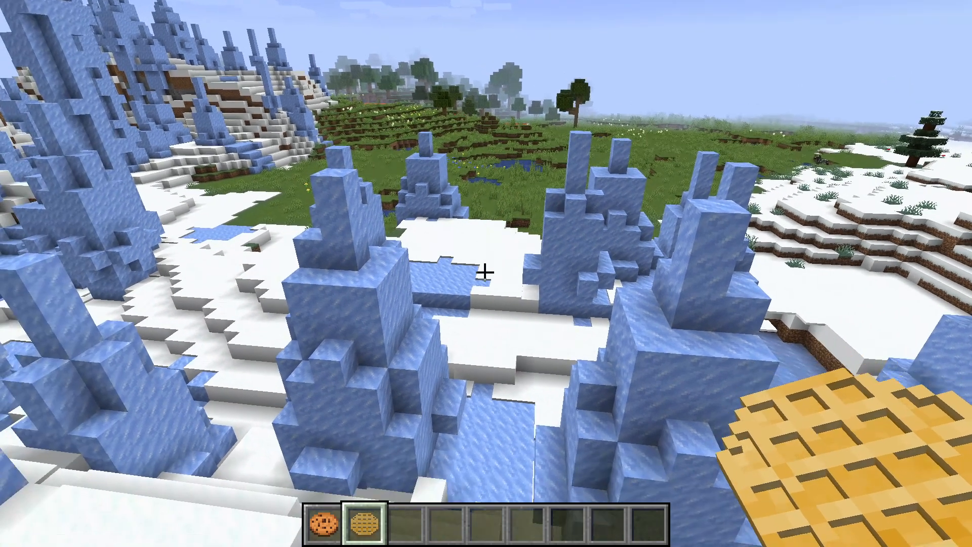
pyautogui.rightClick(484, 273)
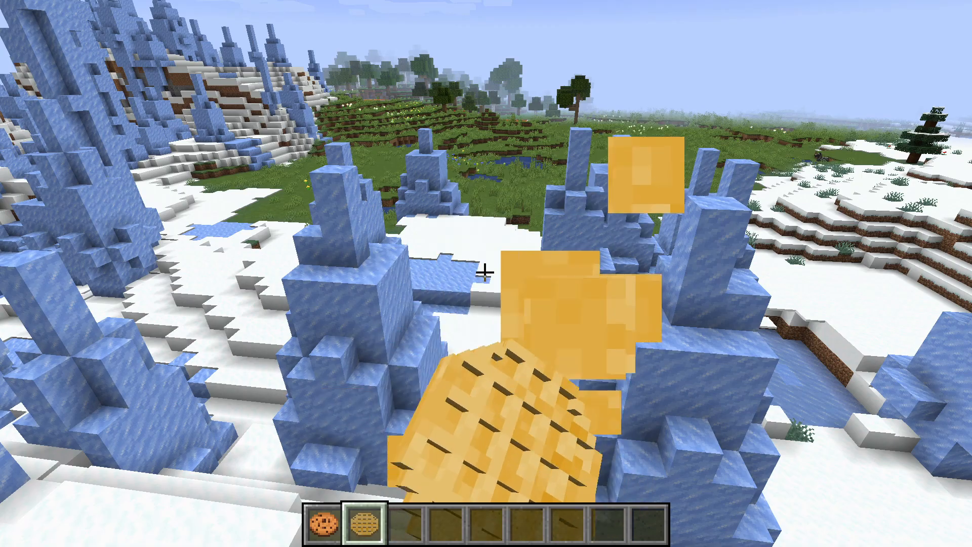